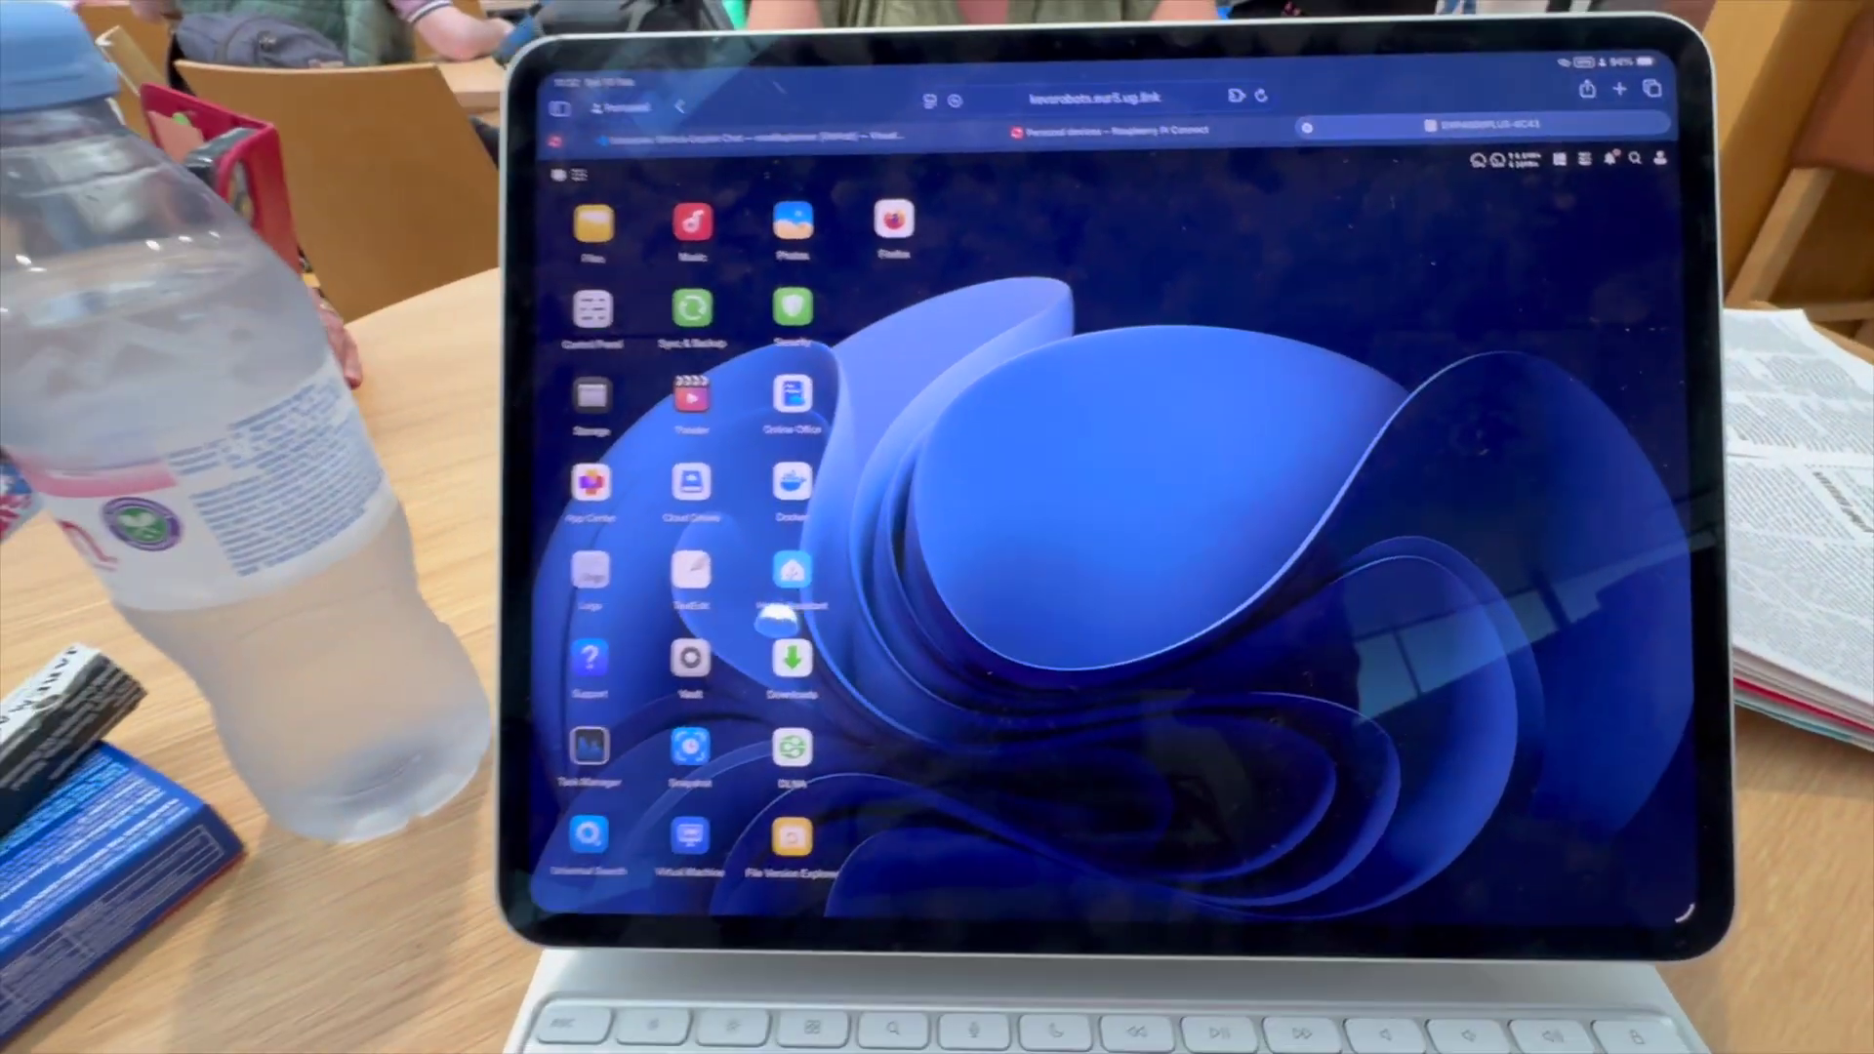
- Open and close Files, then launch the Windows virtual machine so its console boots
click(464, 200)
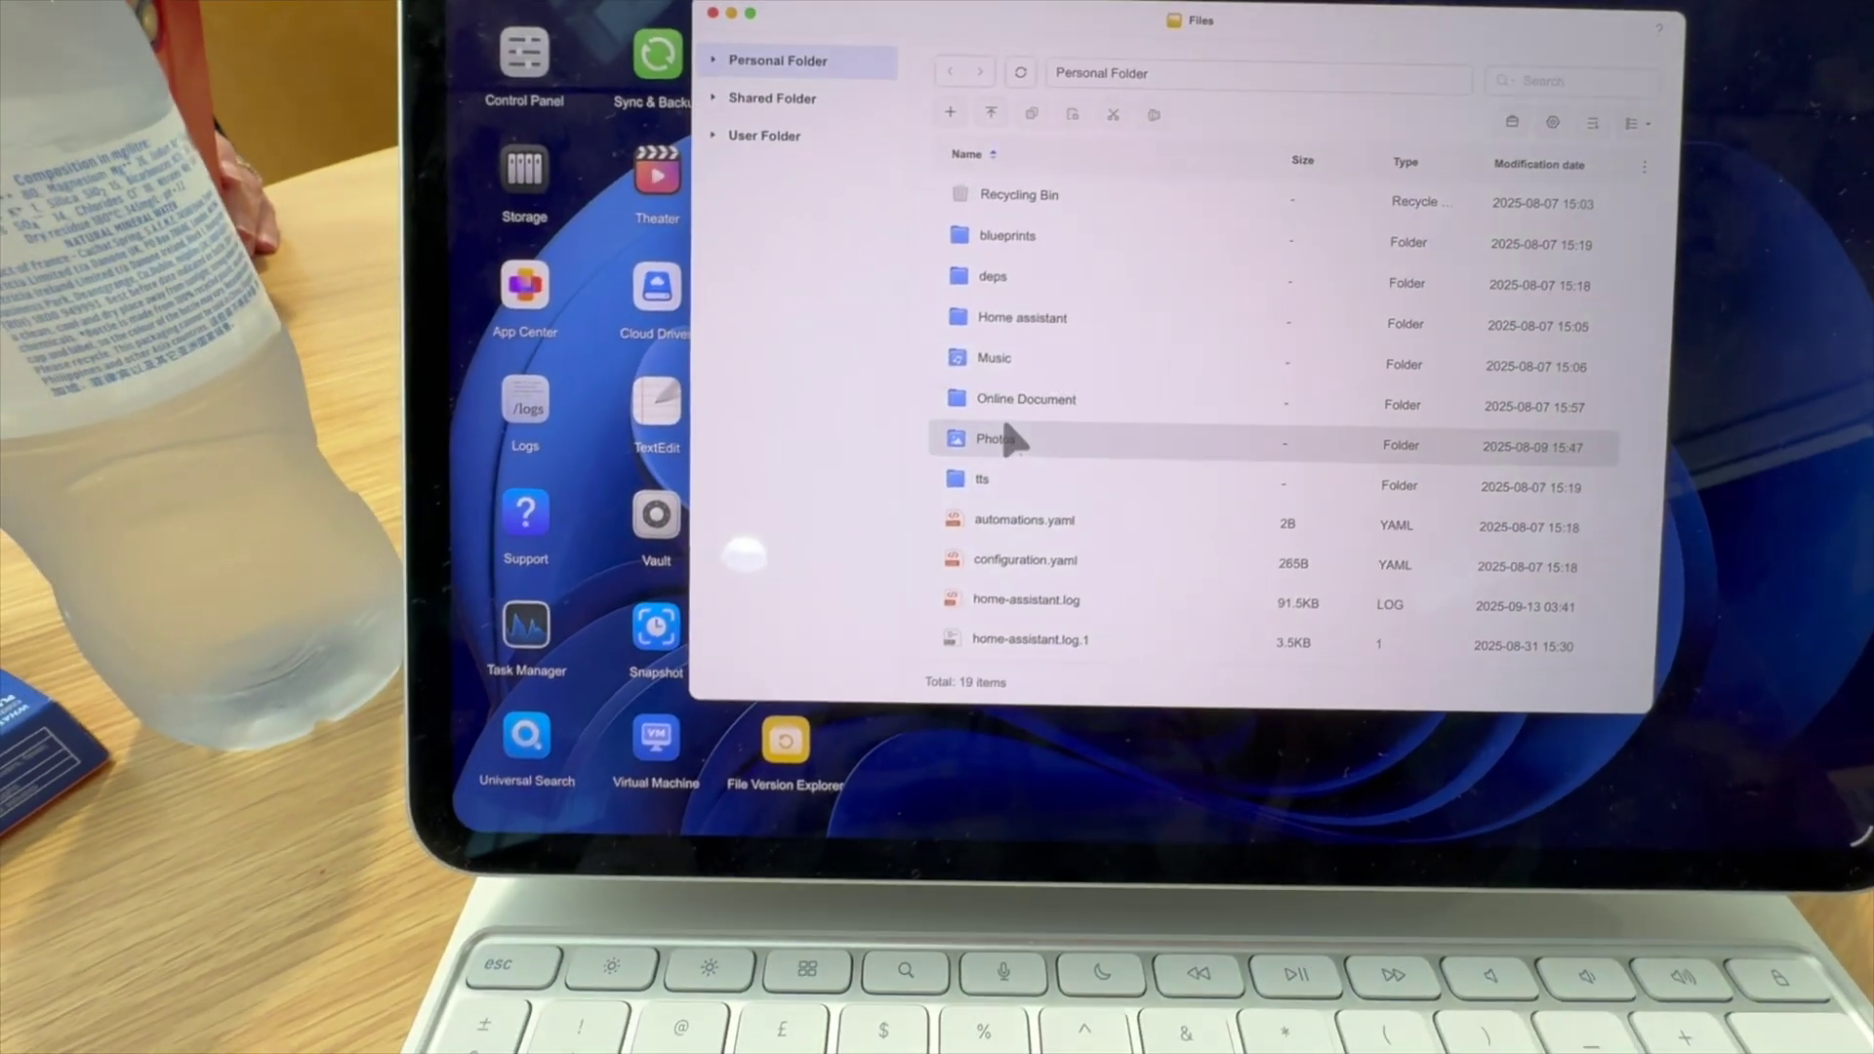
click(713, 12)
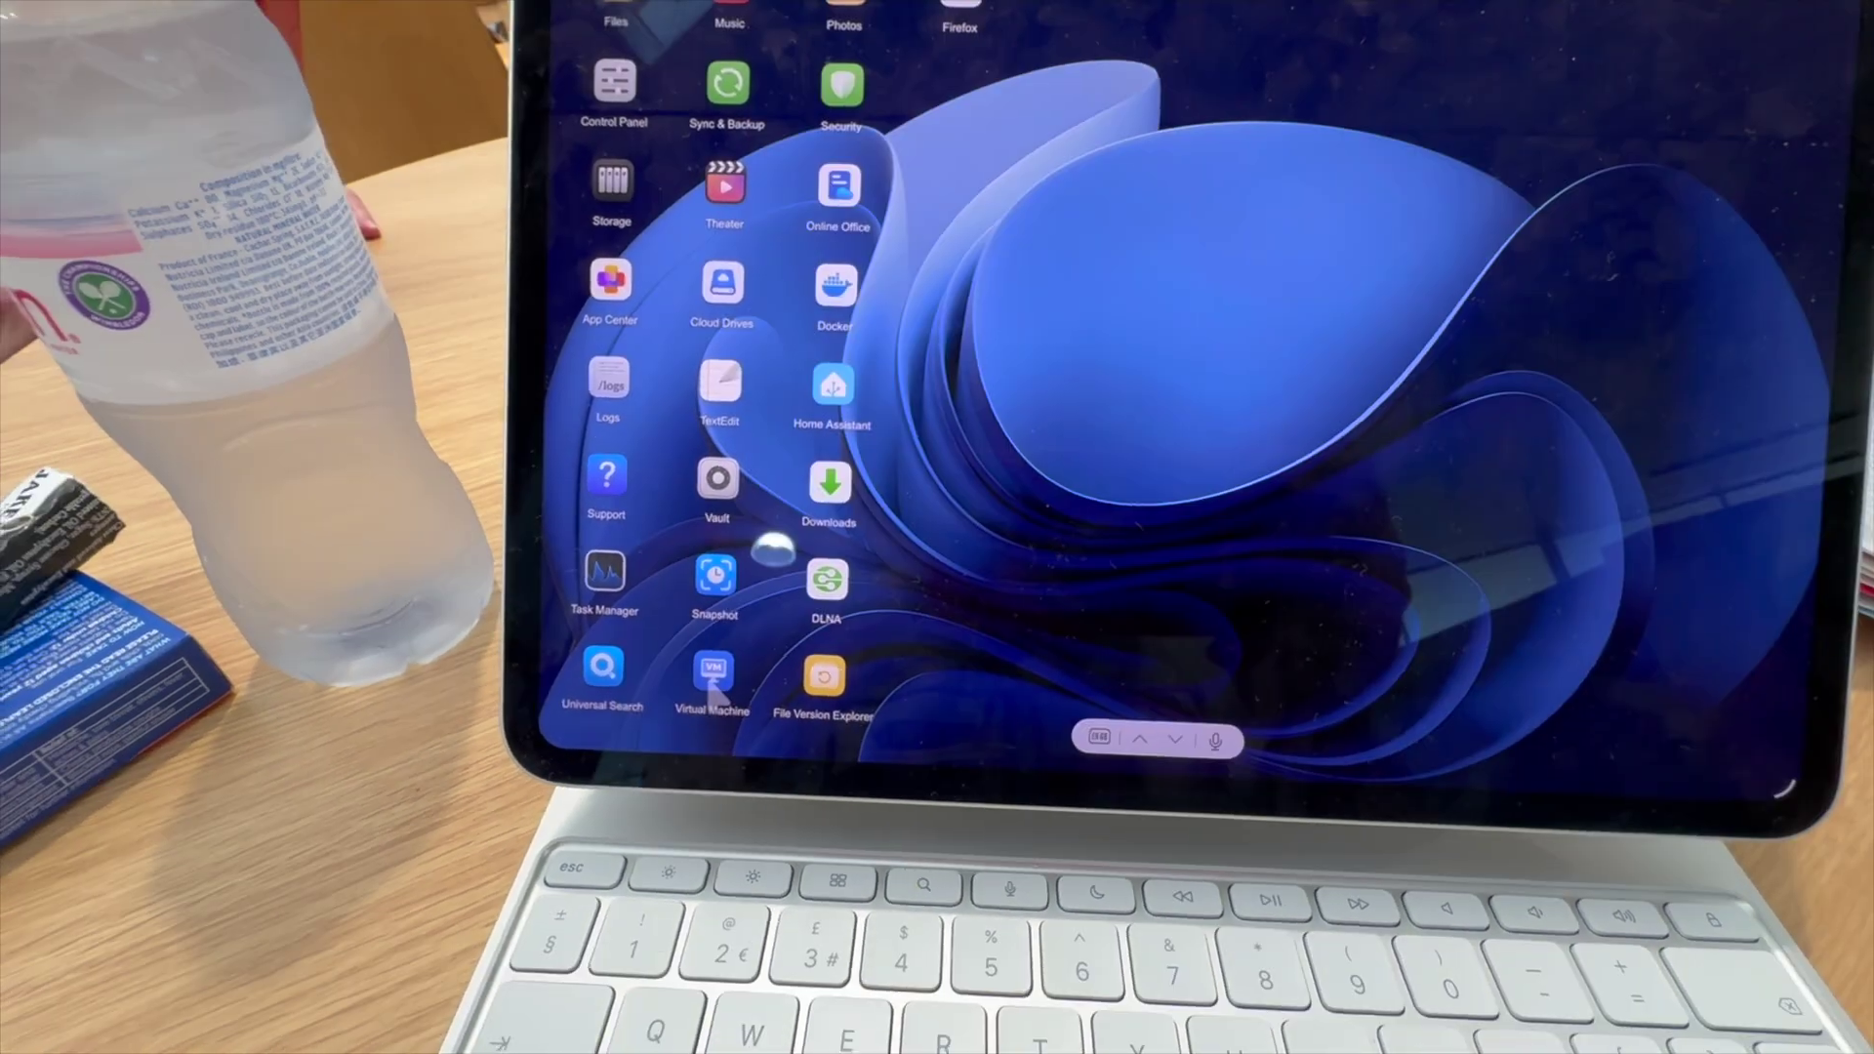
click(656, 739)
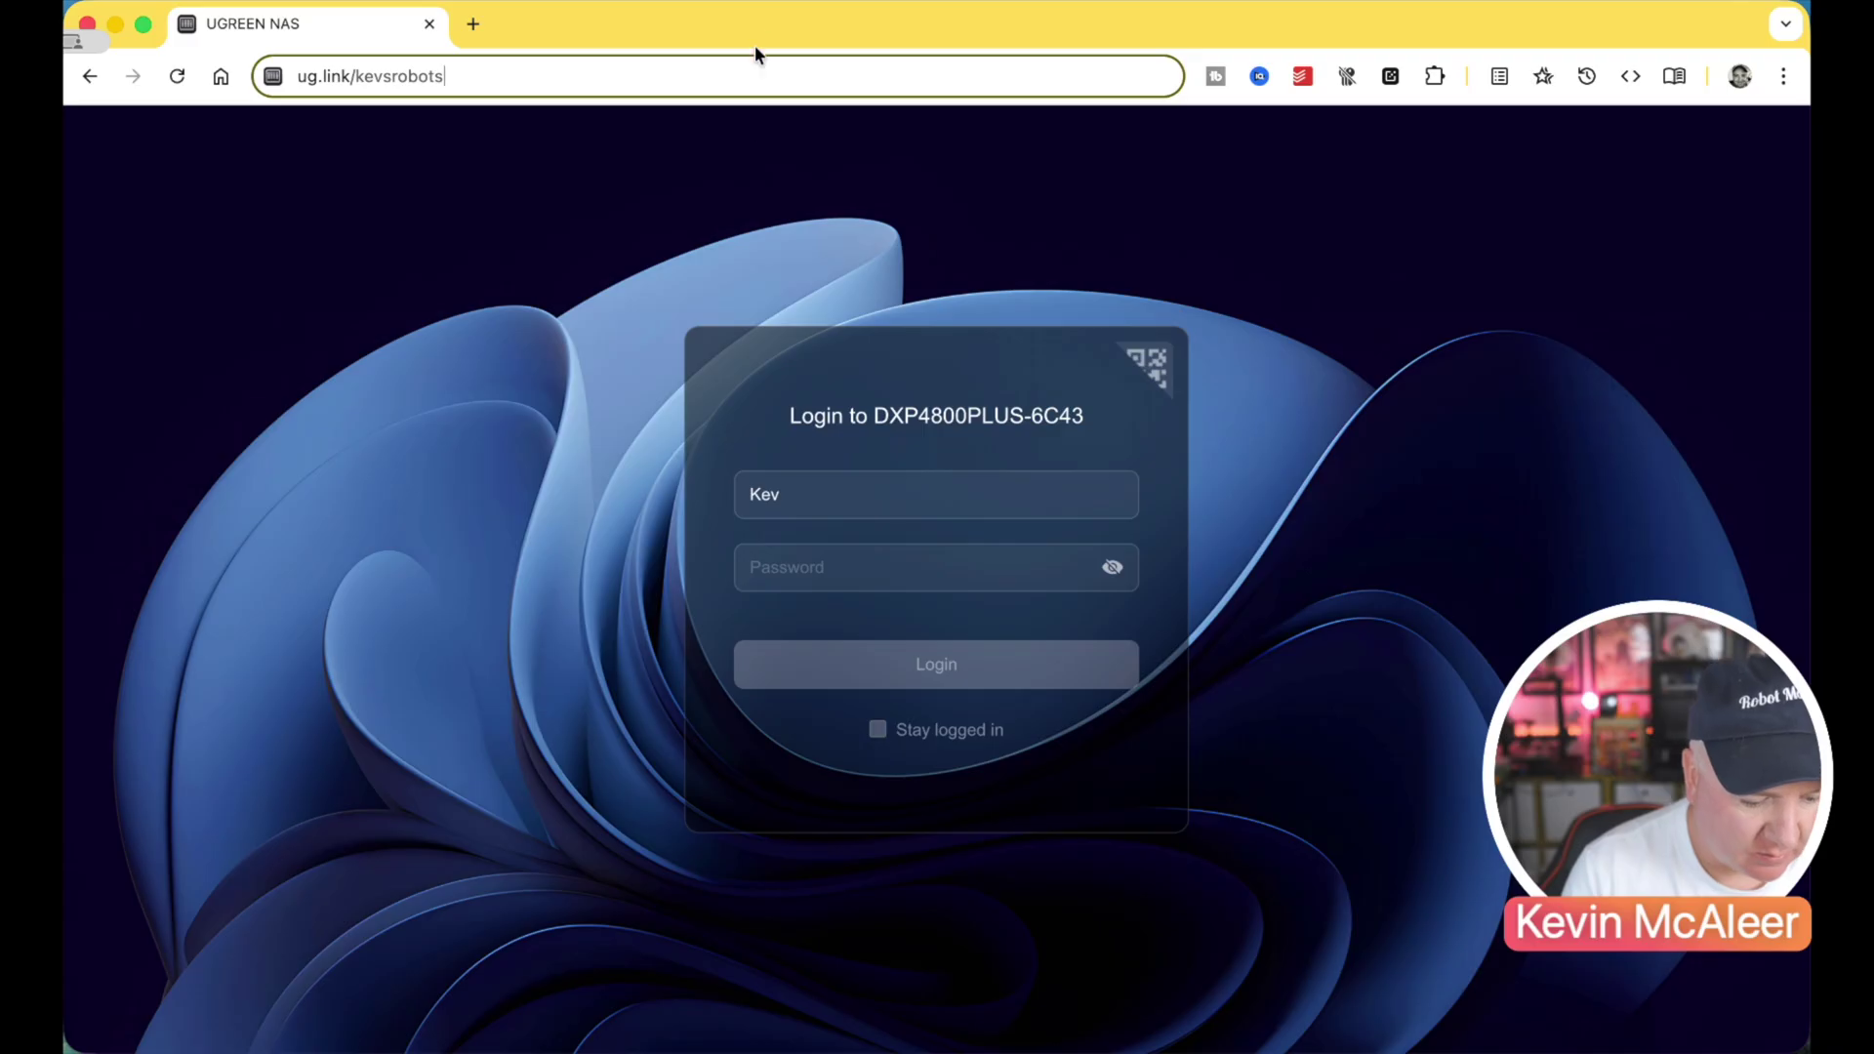
- Enter the account password and log in to the NAS
click(781, 557)
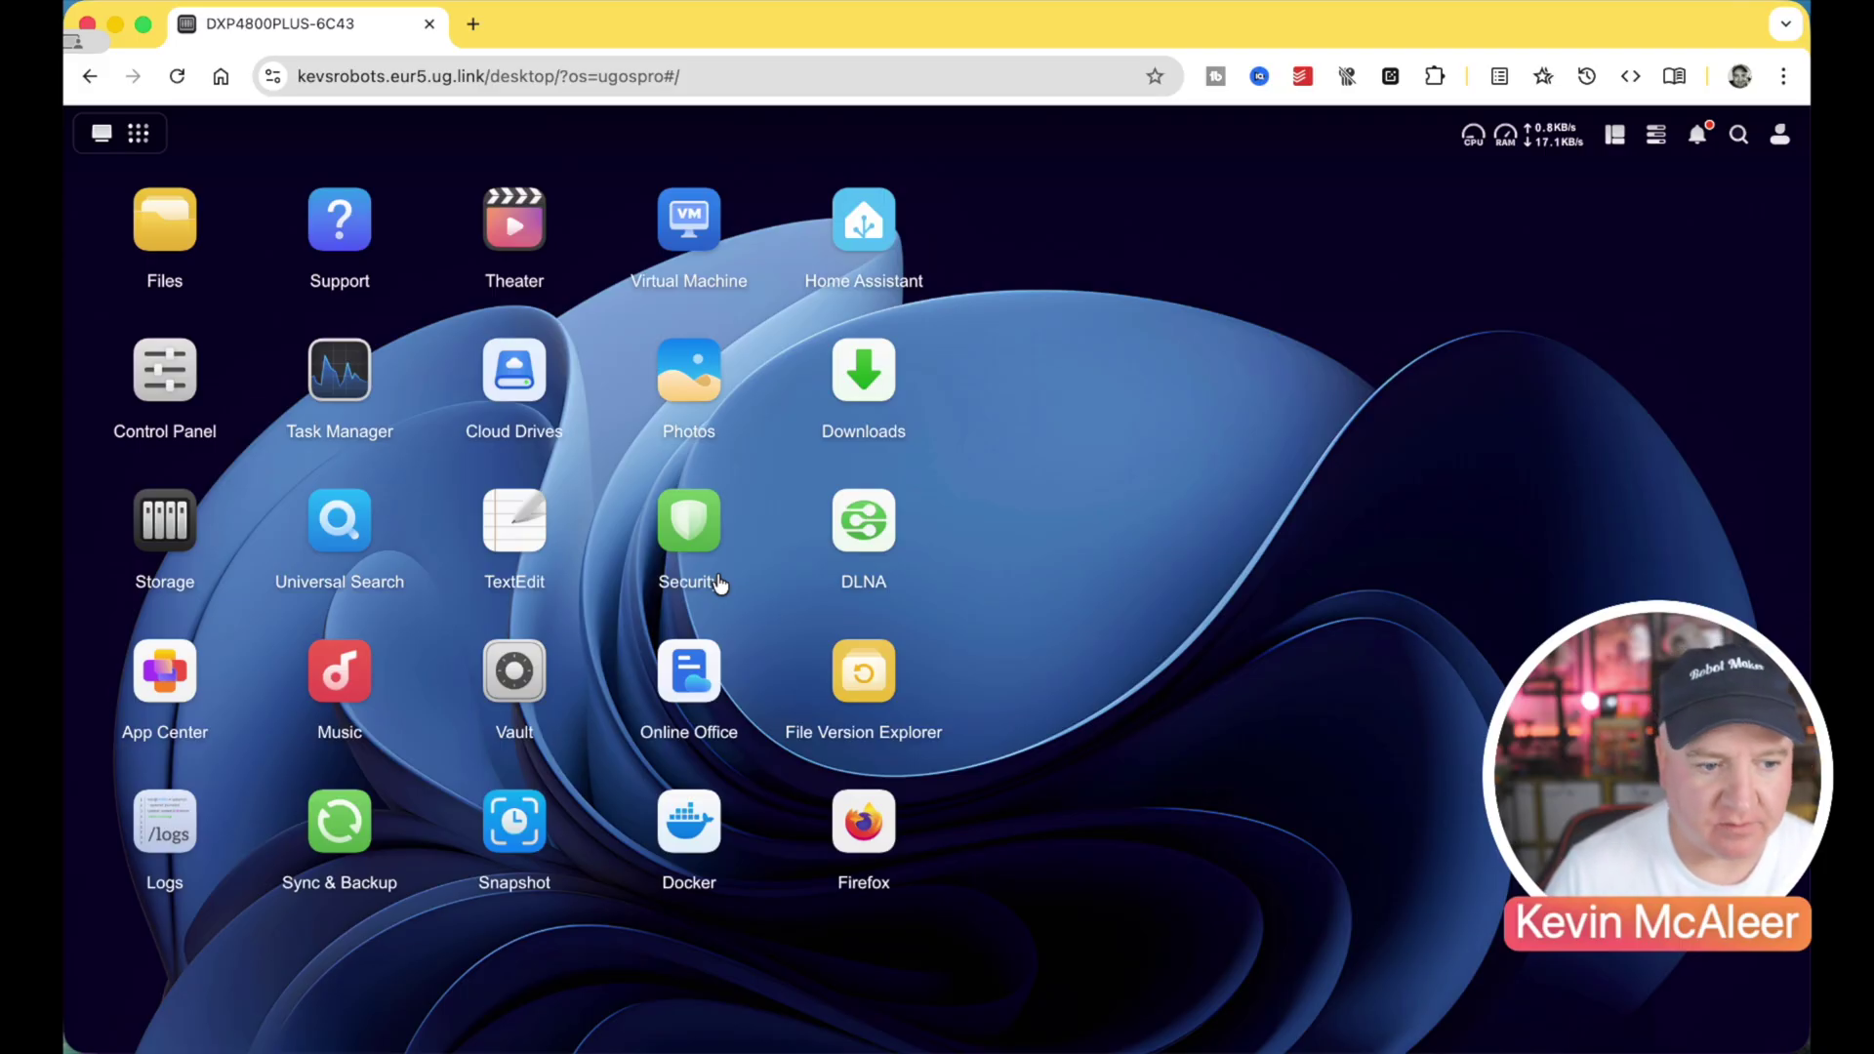
- In Files, browse User, Personal and Shared Folder, then bring up the add-folder options
click(180, 229)
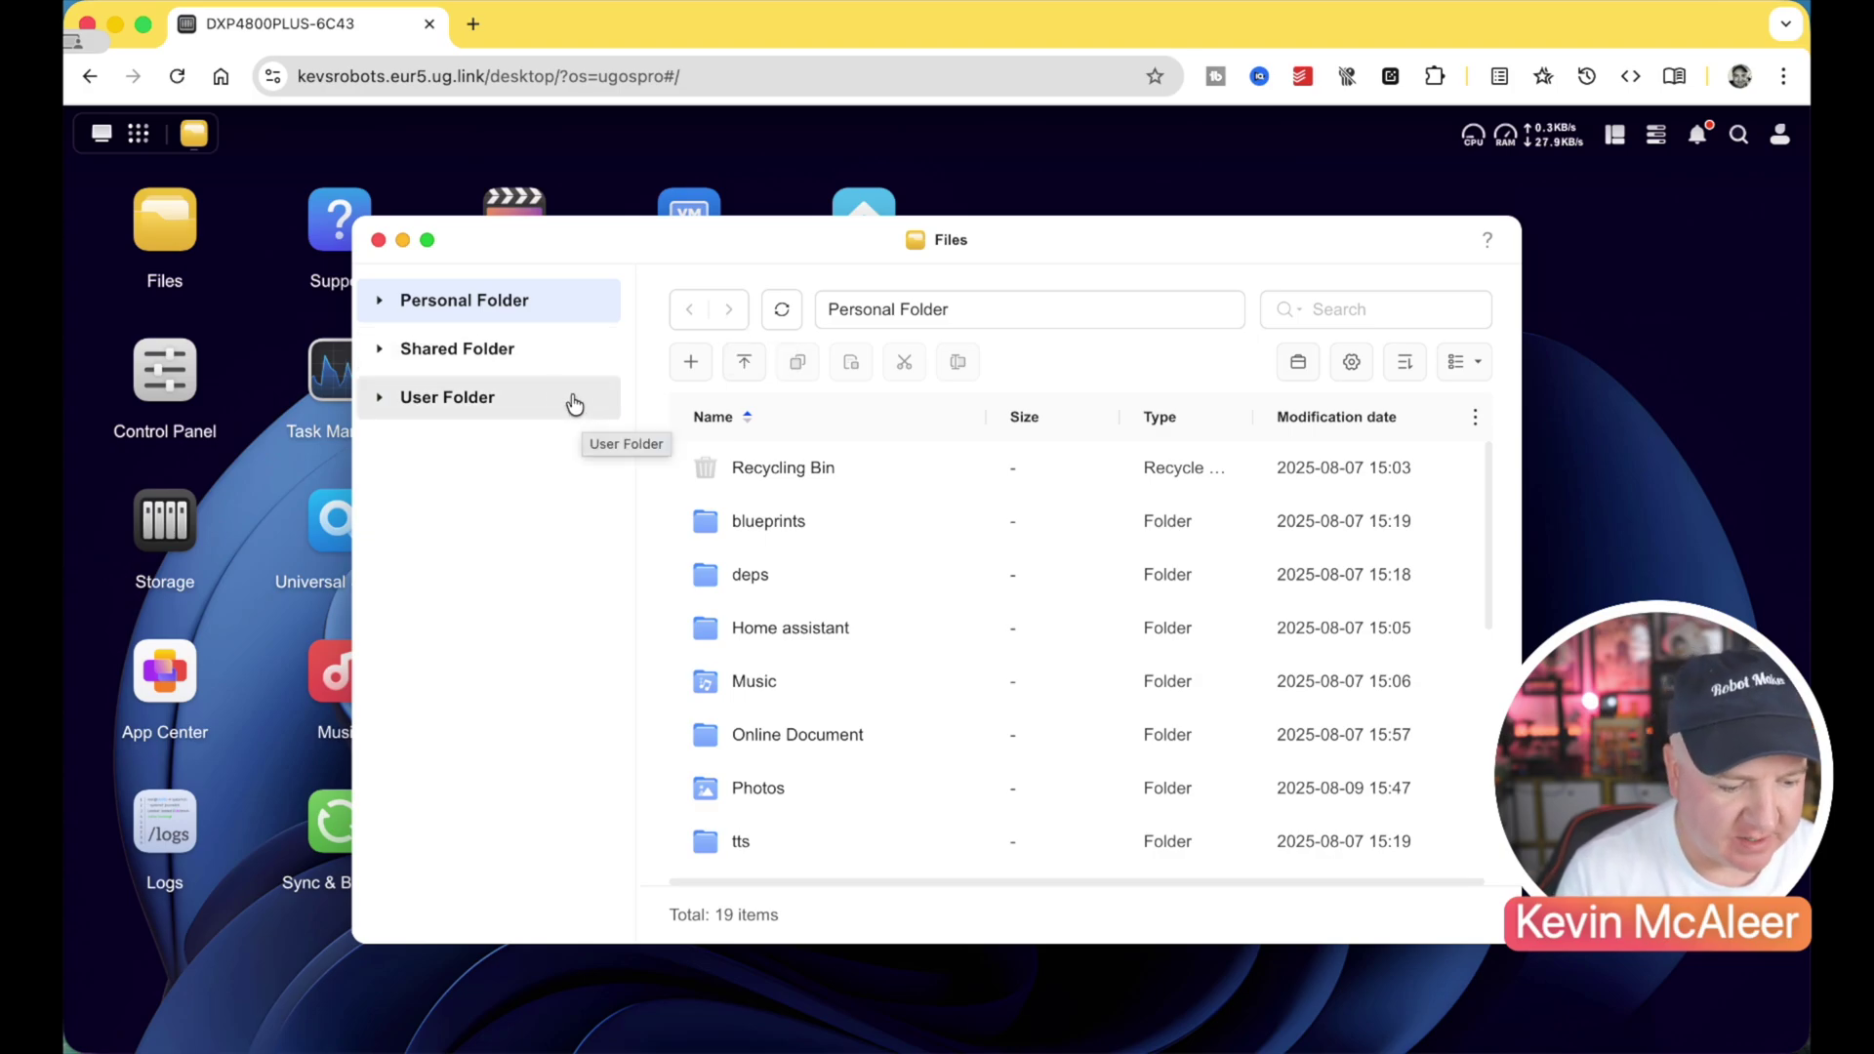
click(597, 422)
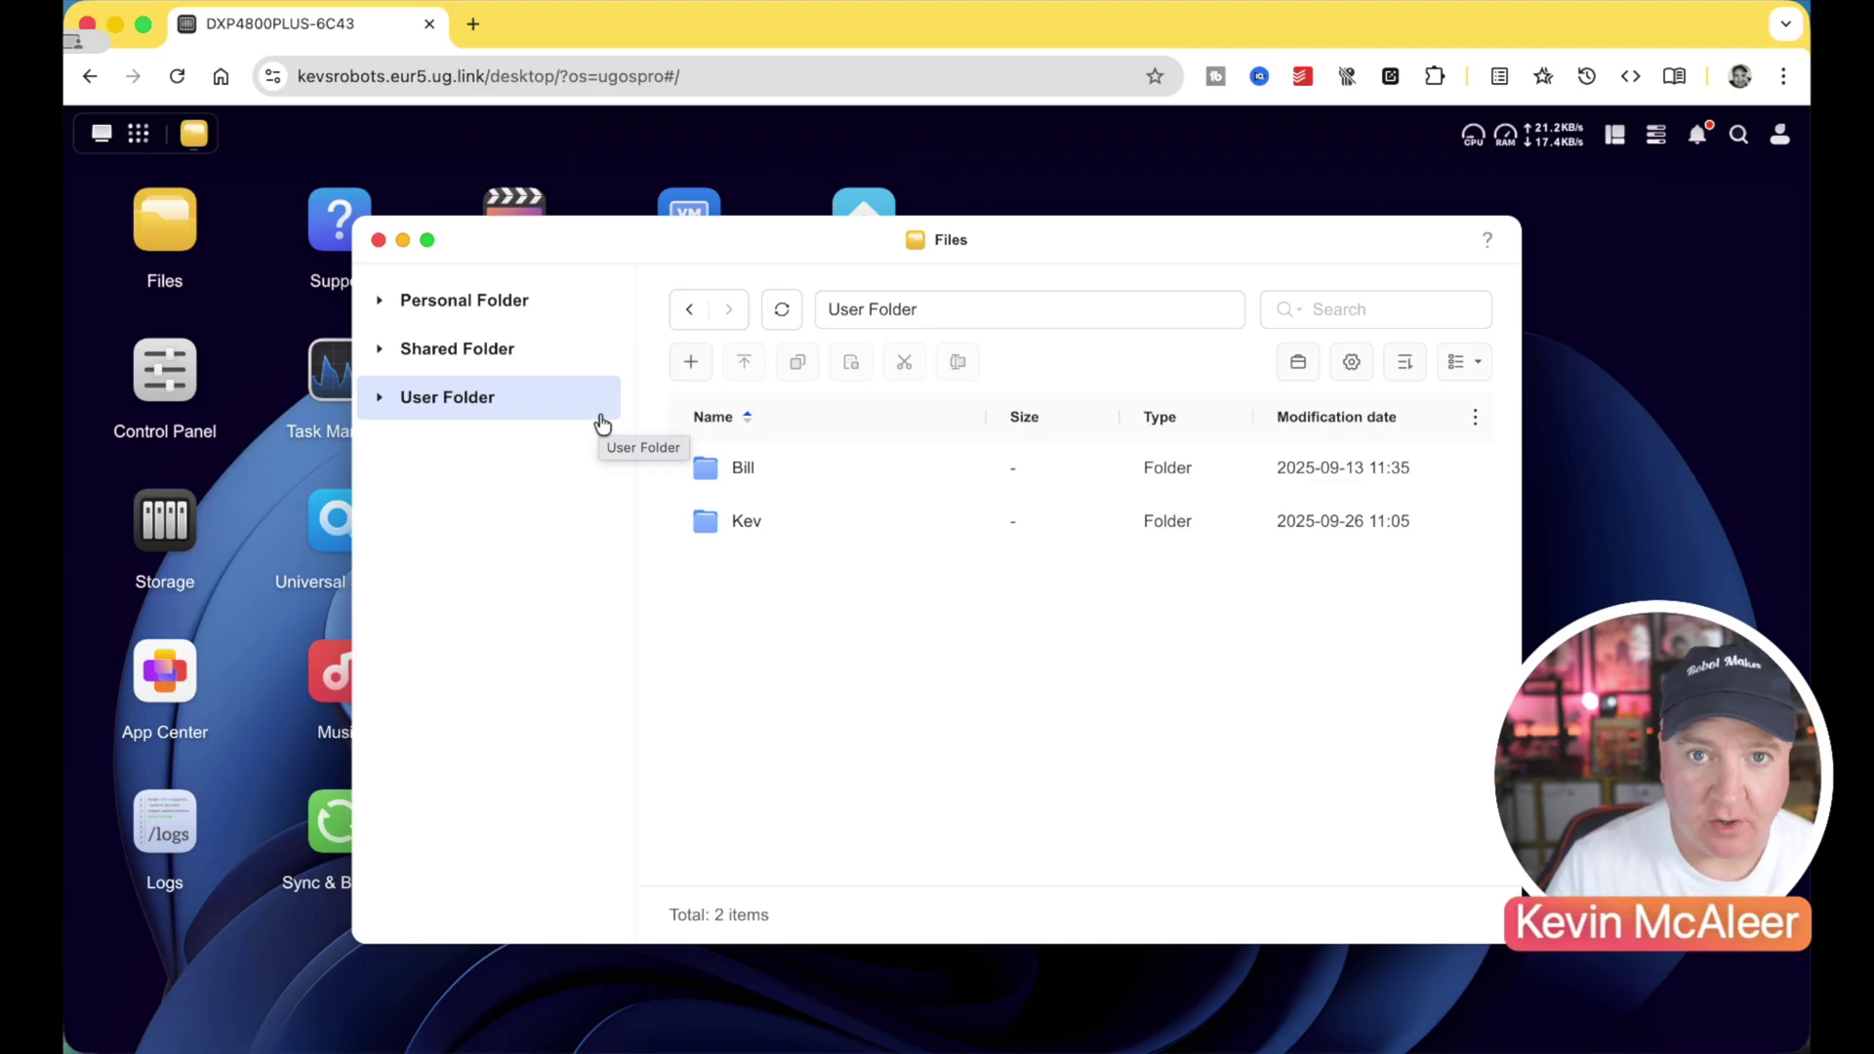
click(536, 305)
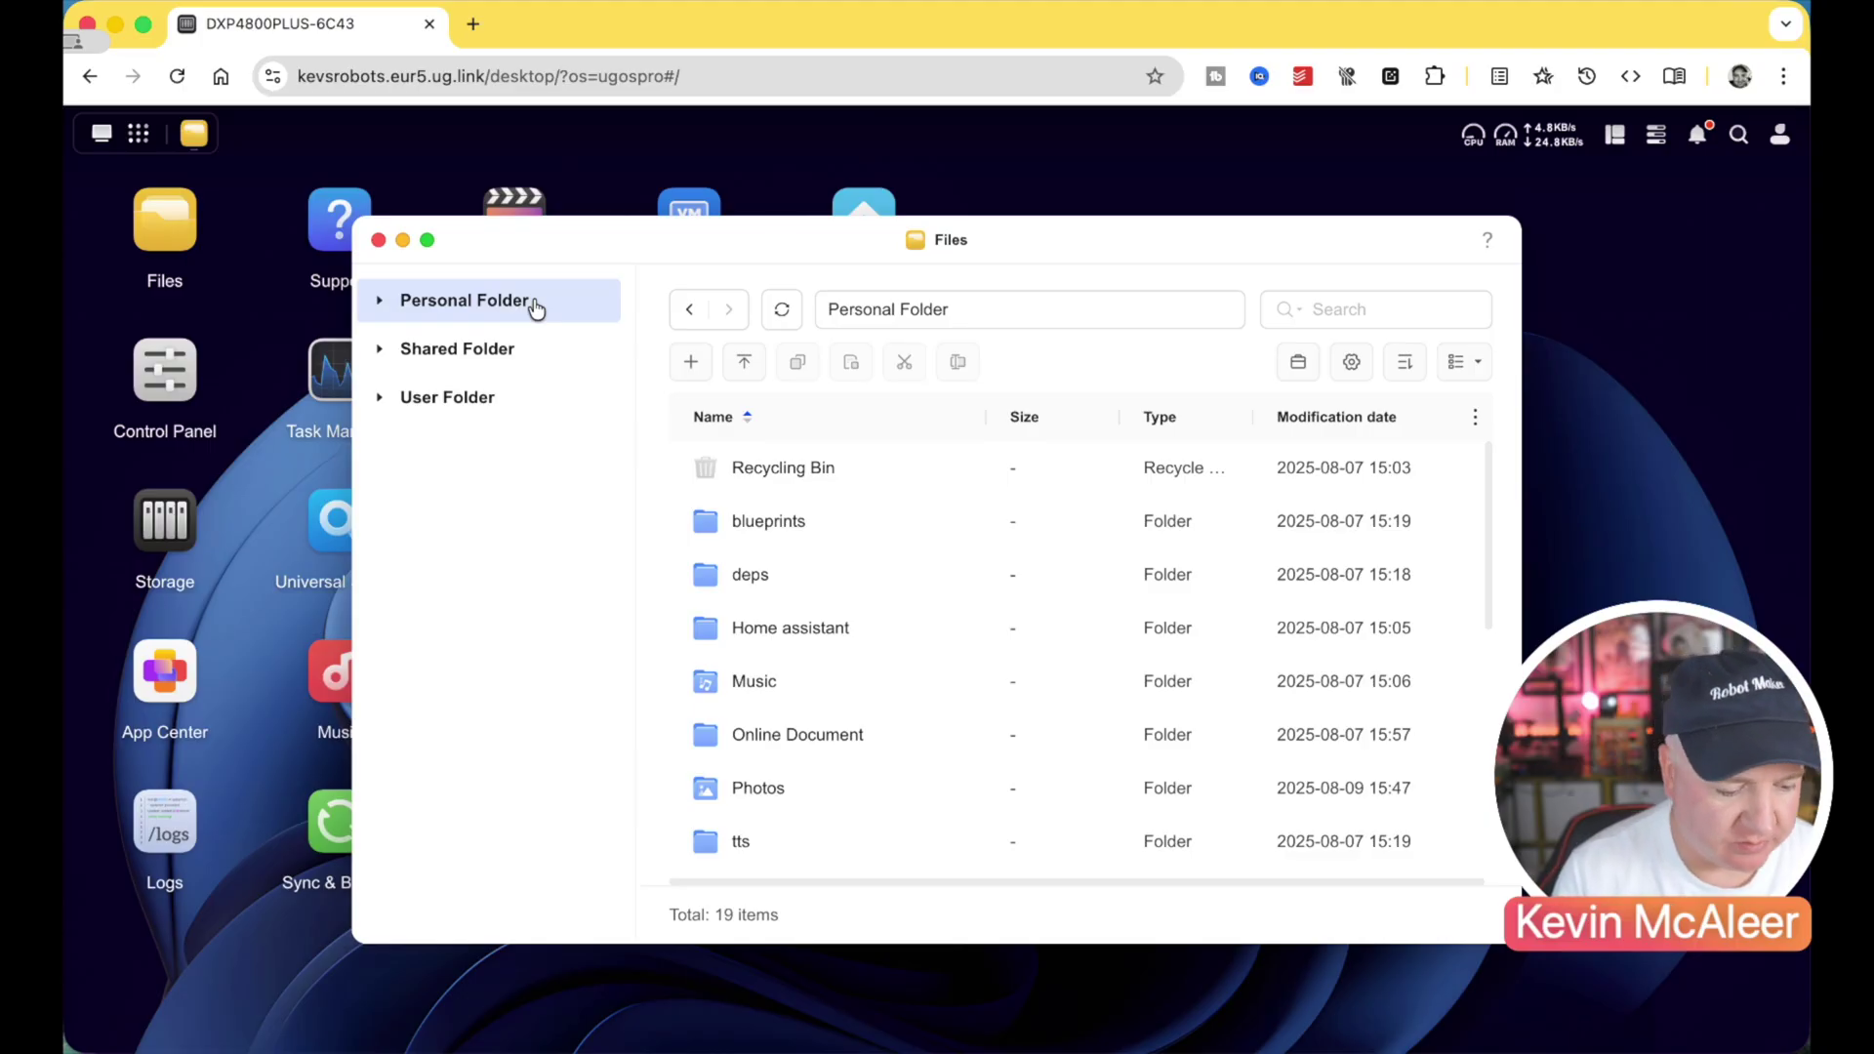
click(504, 369)
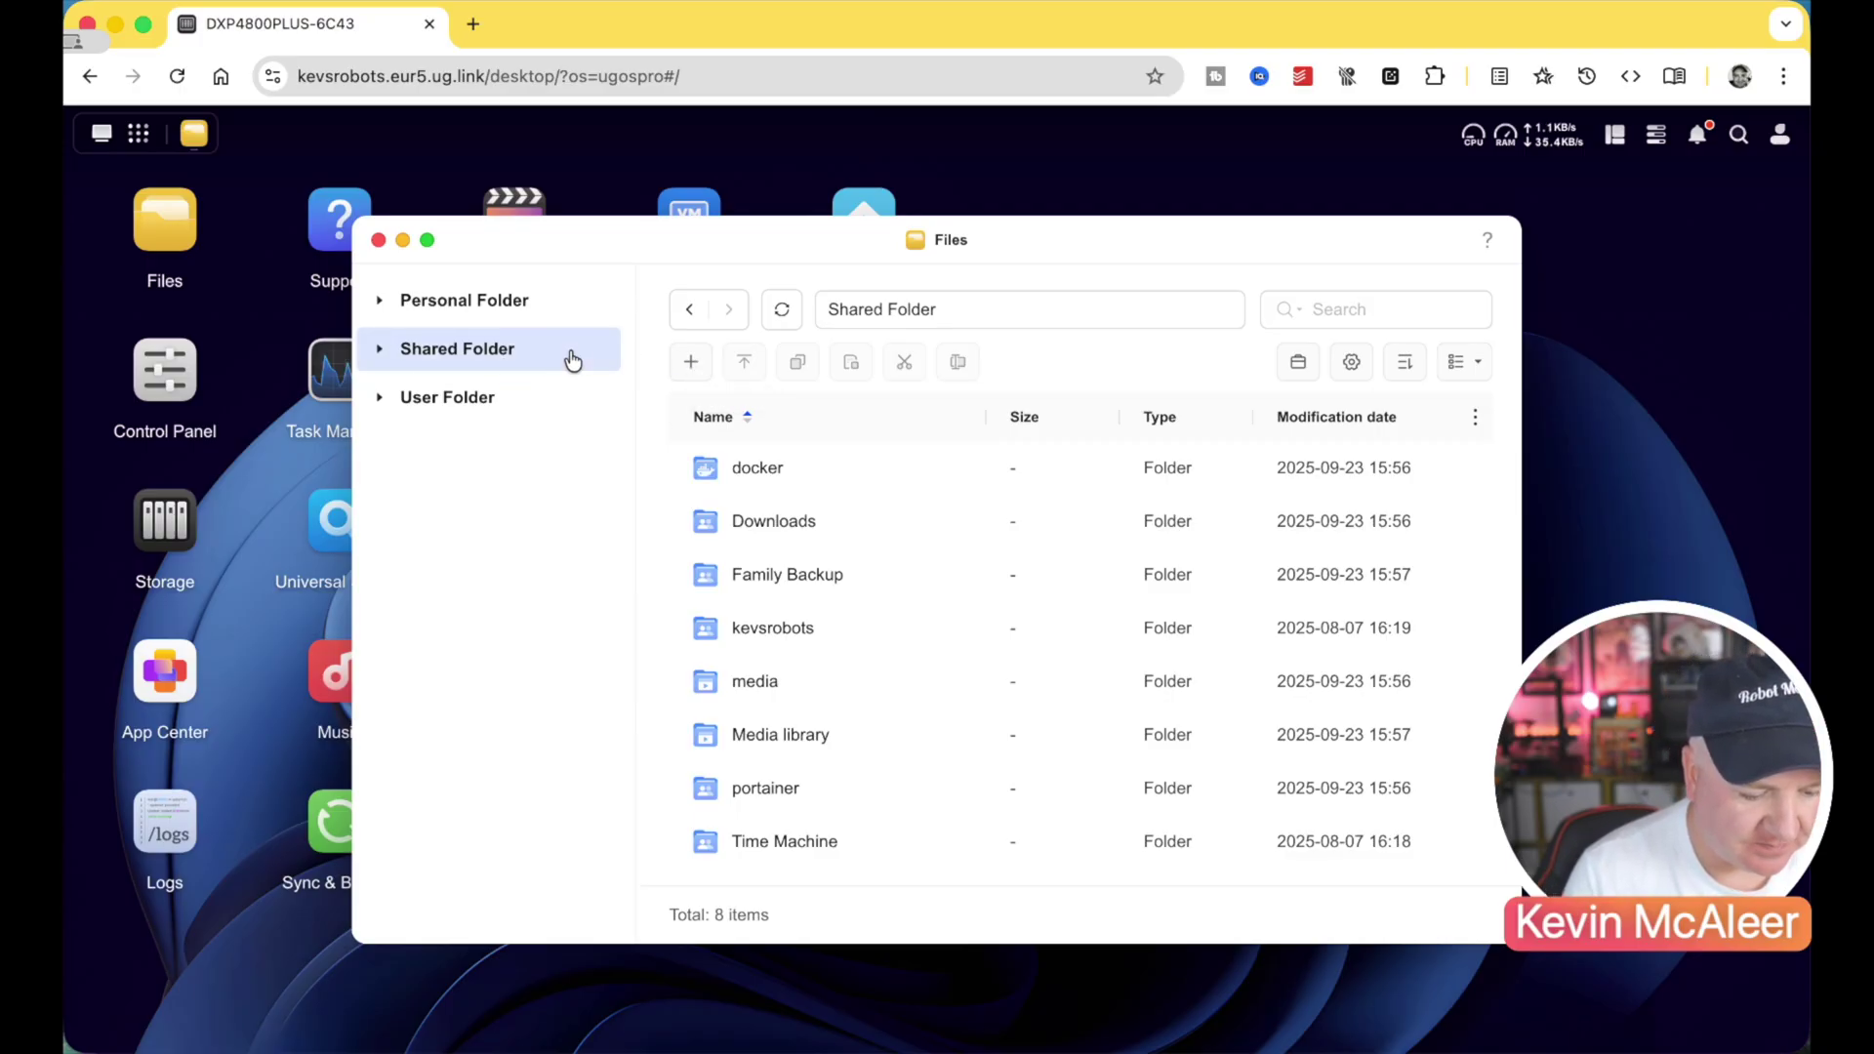
click(692, 363)
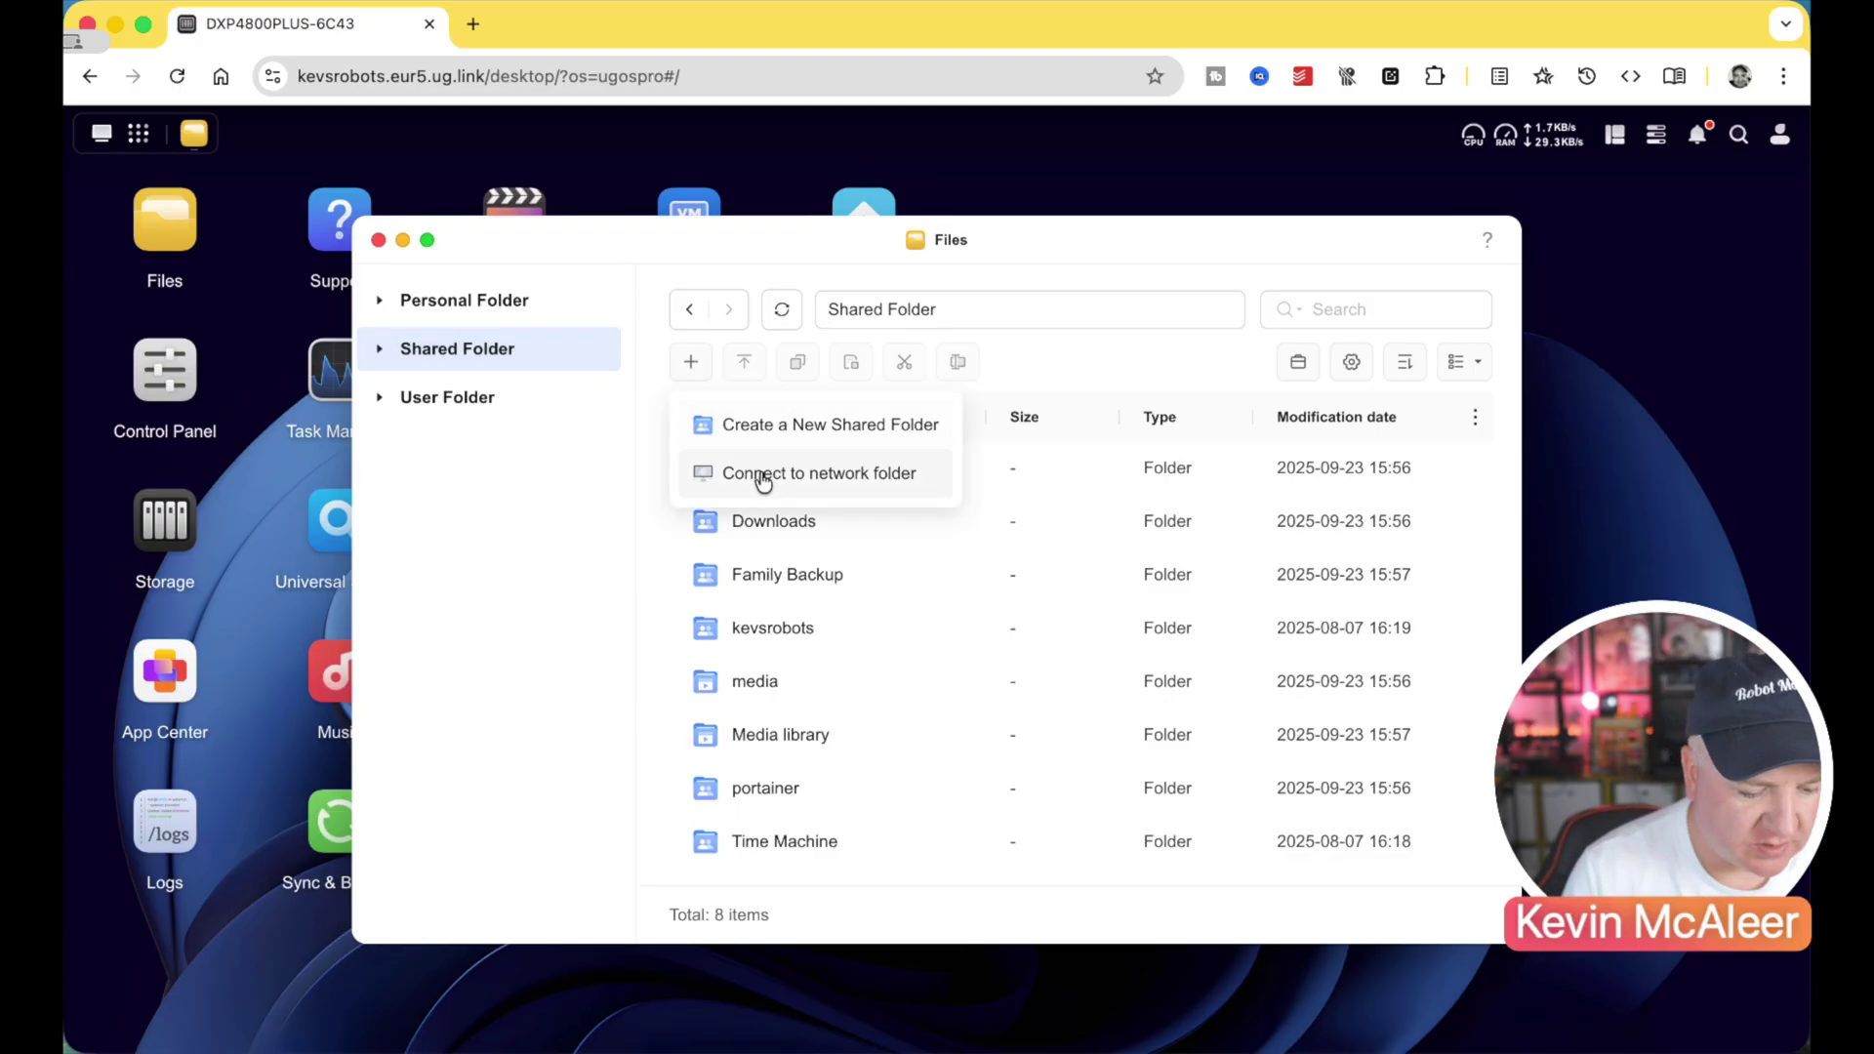
- Create a new shared folder named Live
click(829, 426)
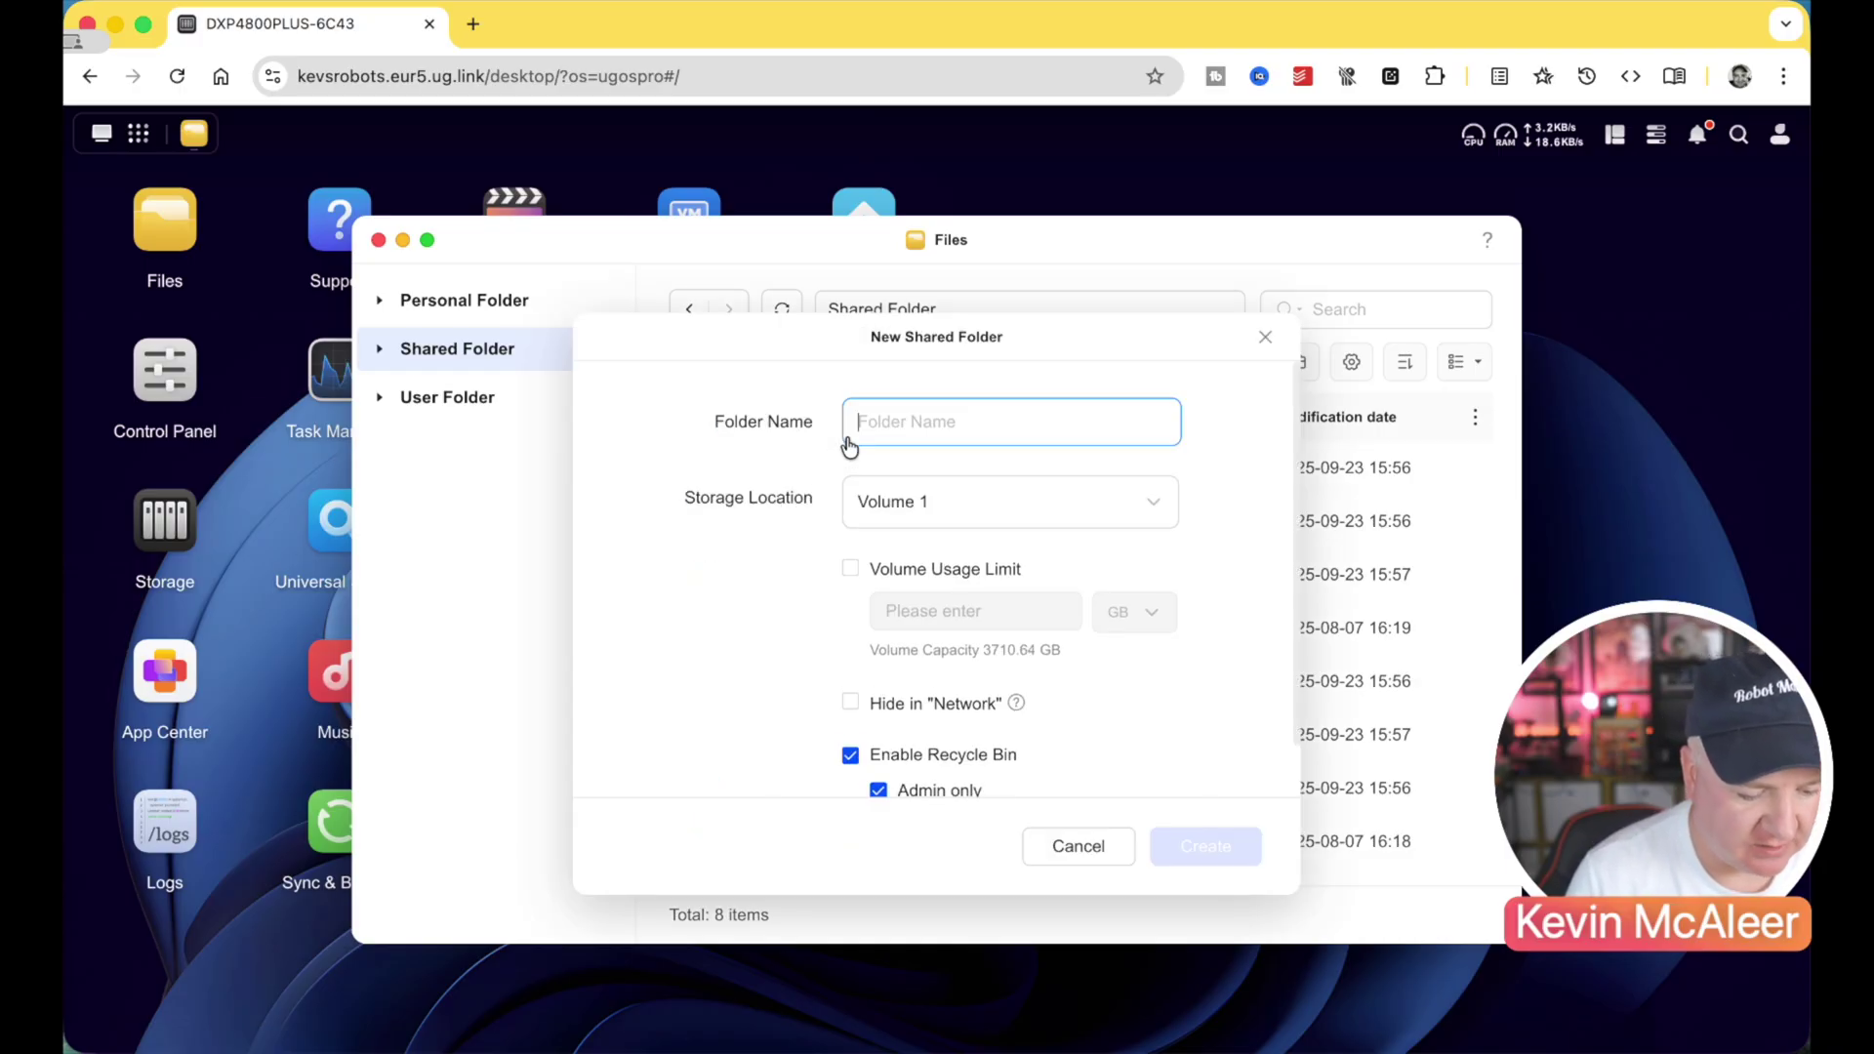
text(Live)
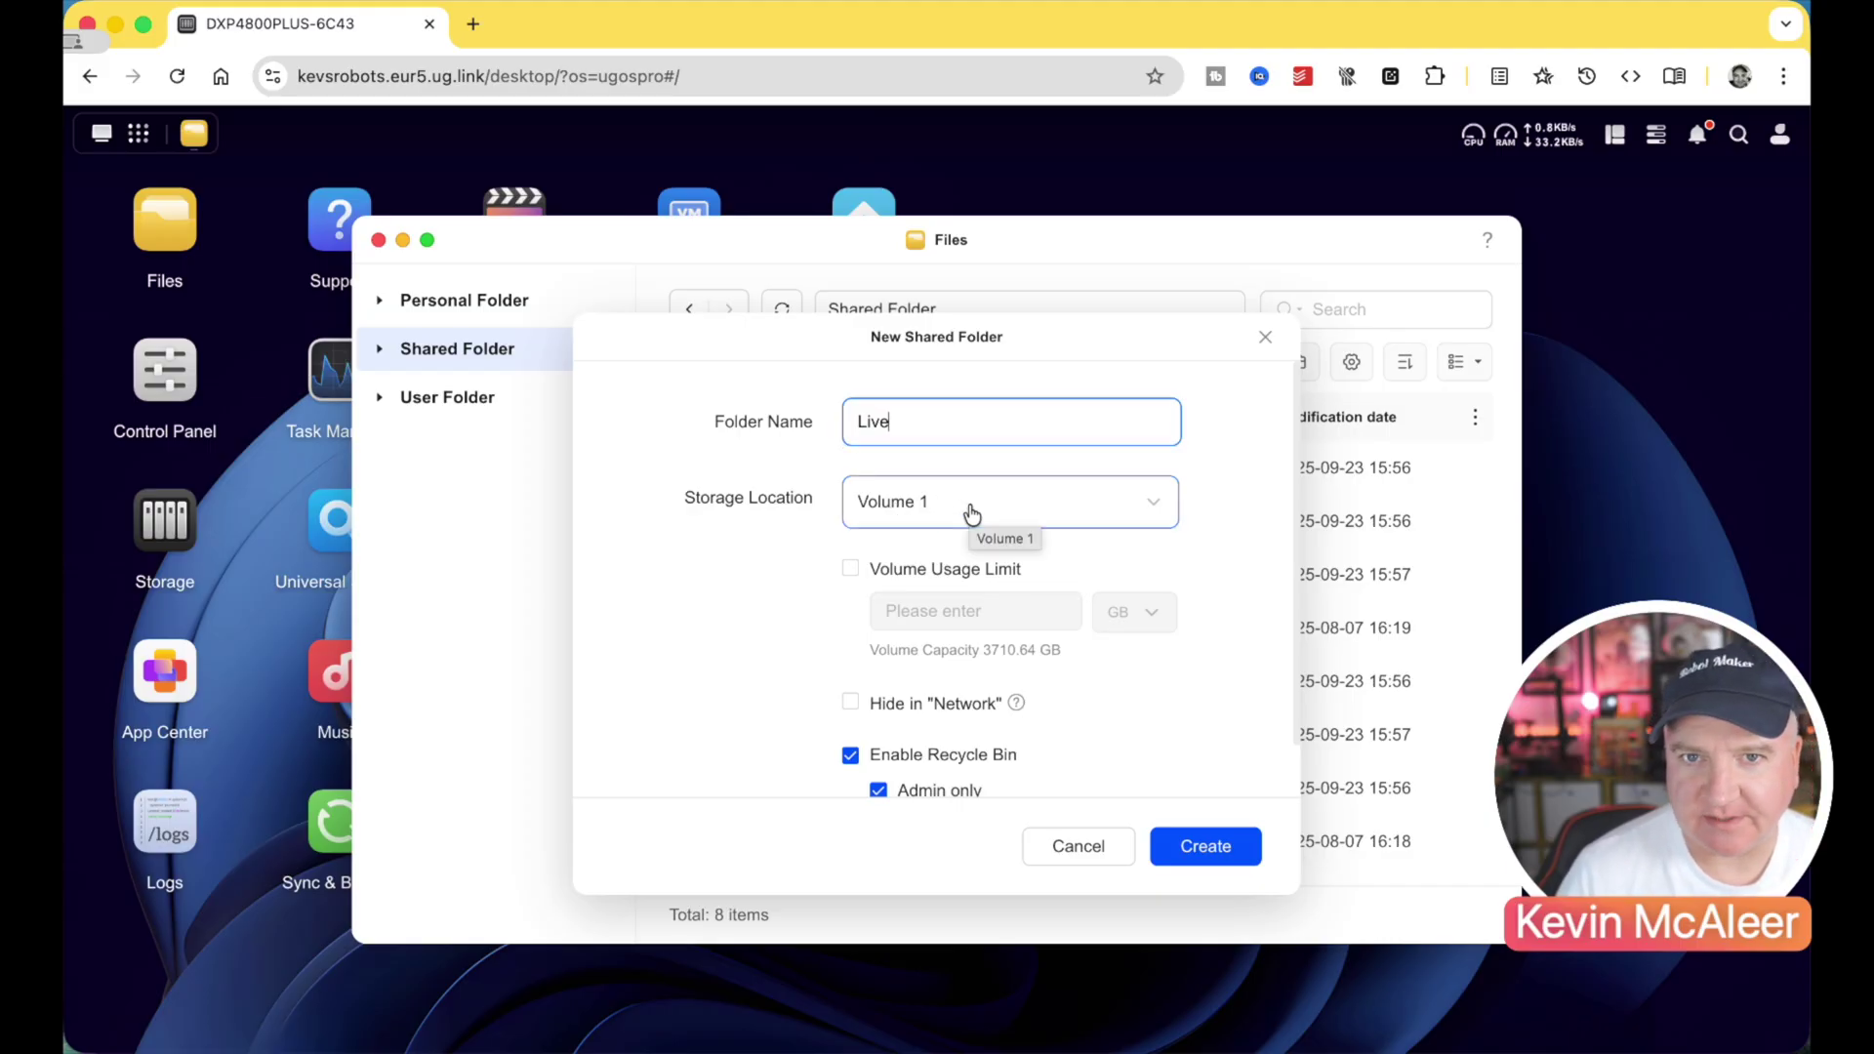
scroll(1073, 661, down, 1)
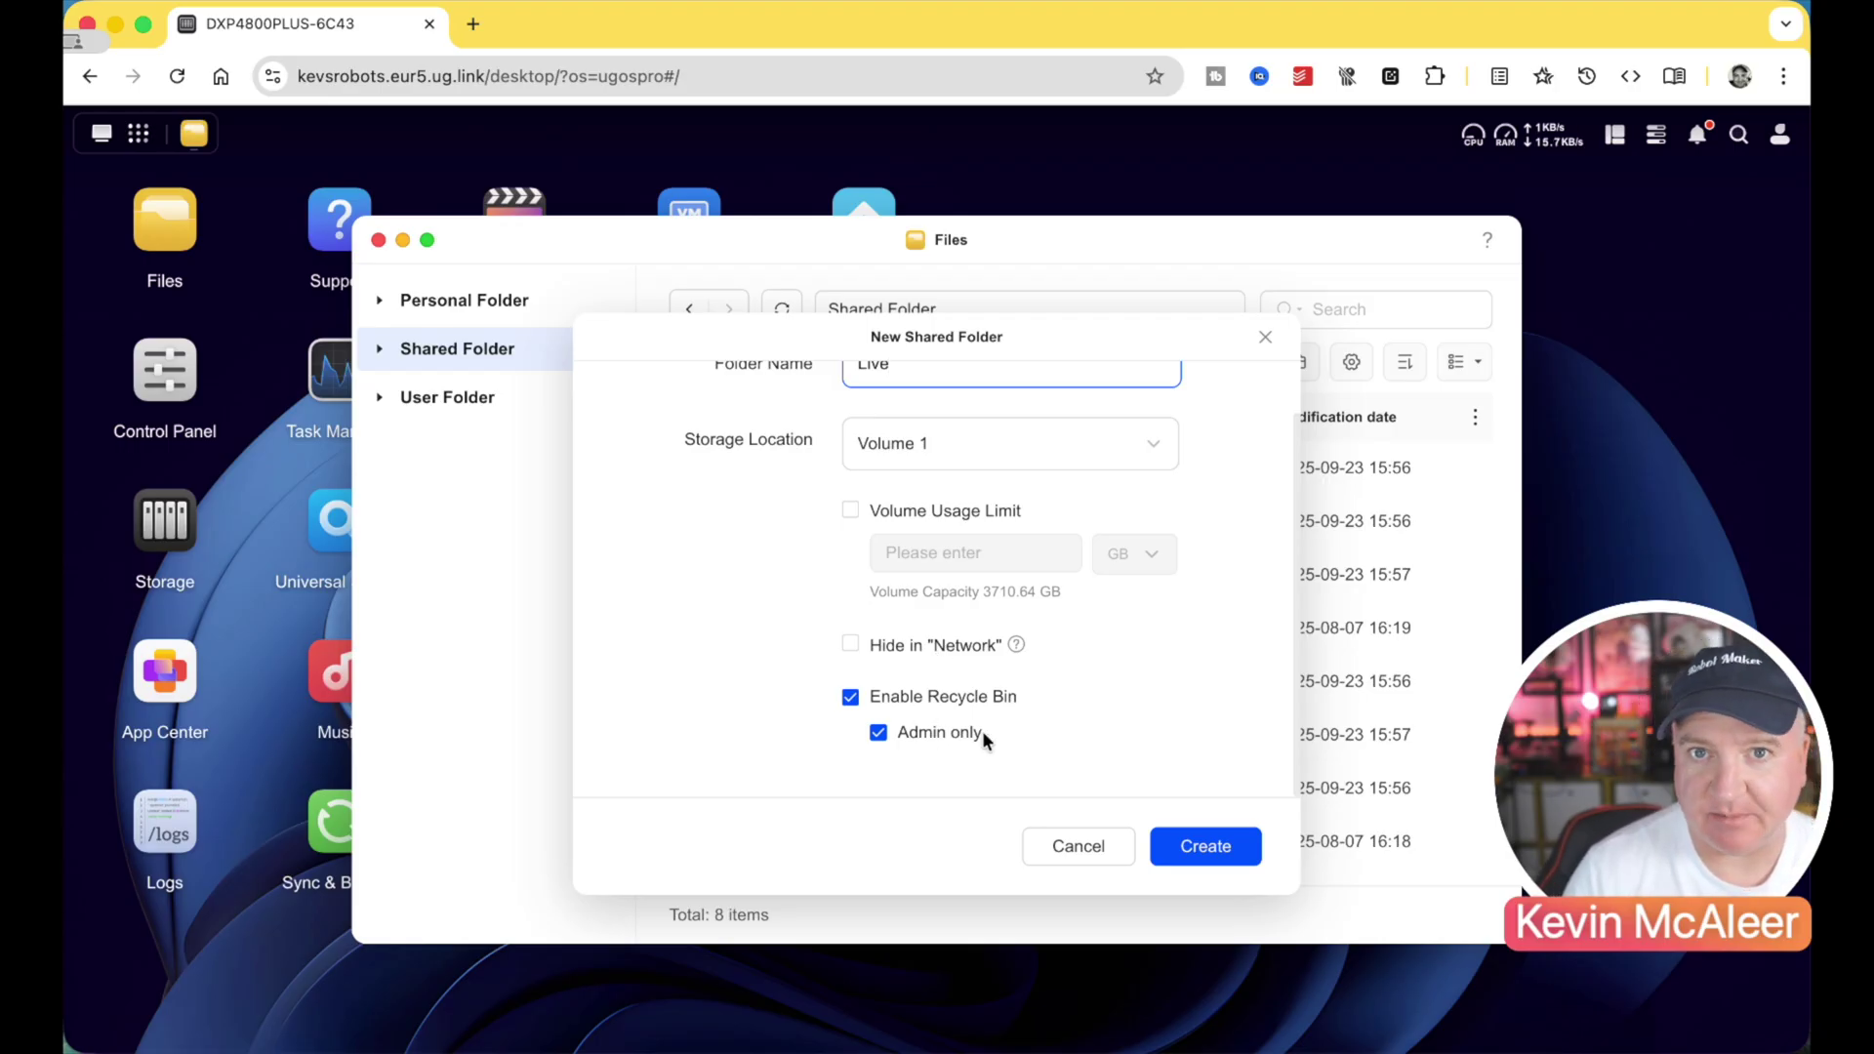
click(1193, 832)
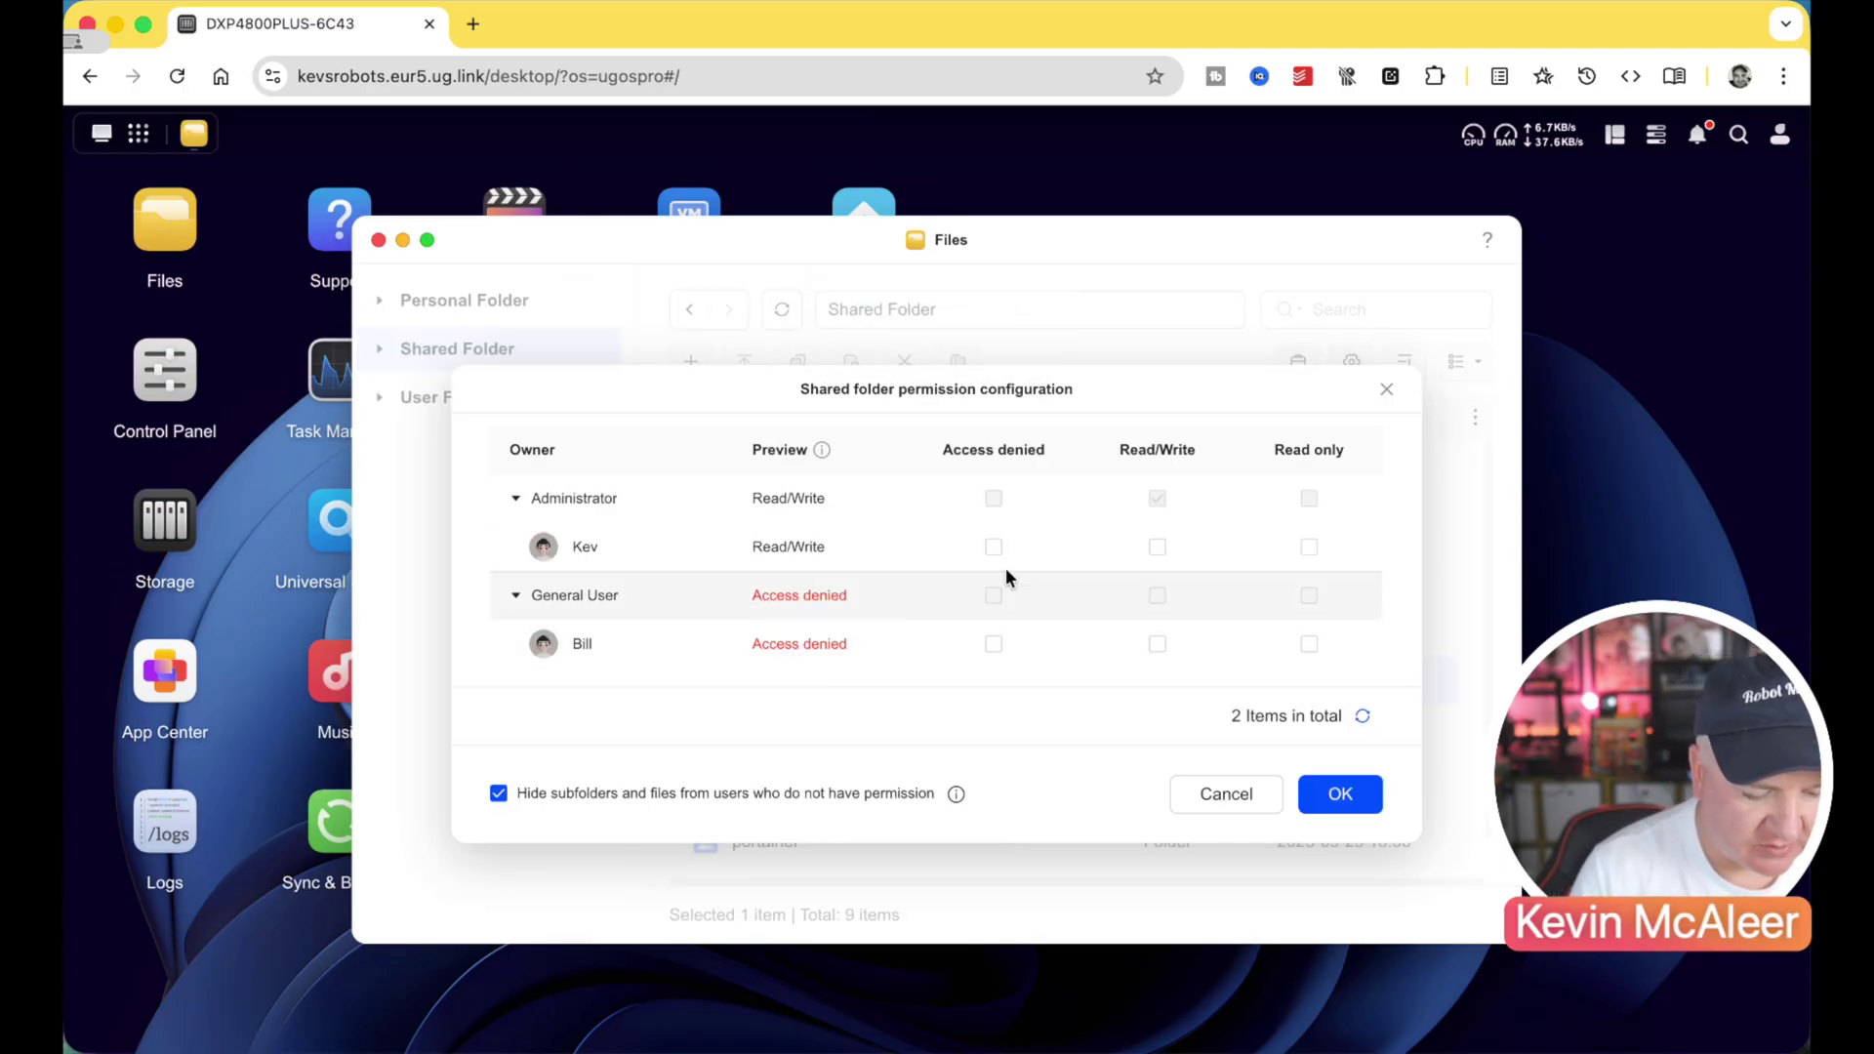
- Give admin Read/Write and the general user Access denied on Live, open it, and close Files
click(1158, 549)
click(994, 648)
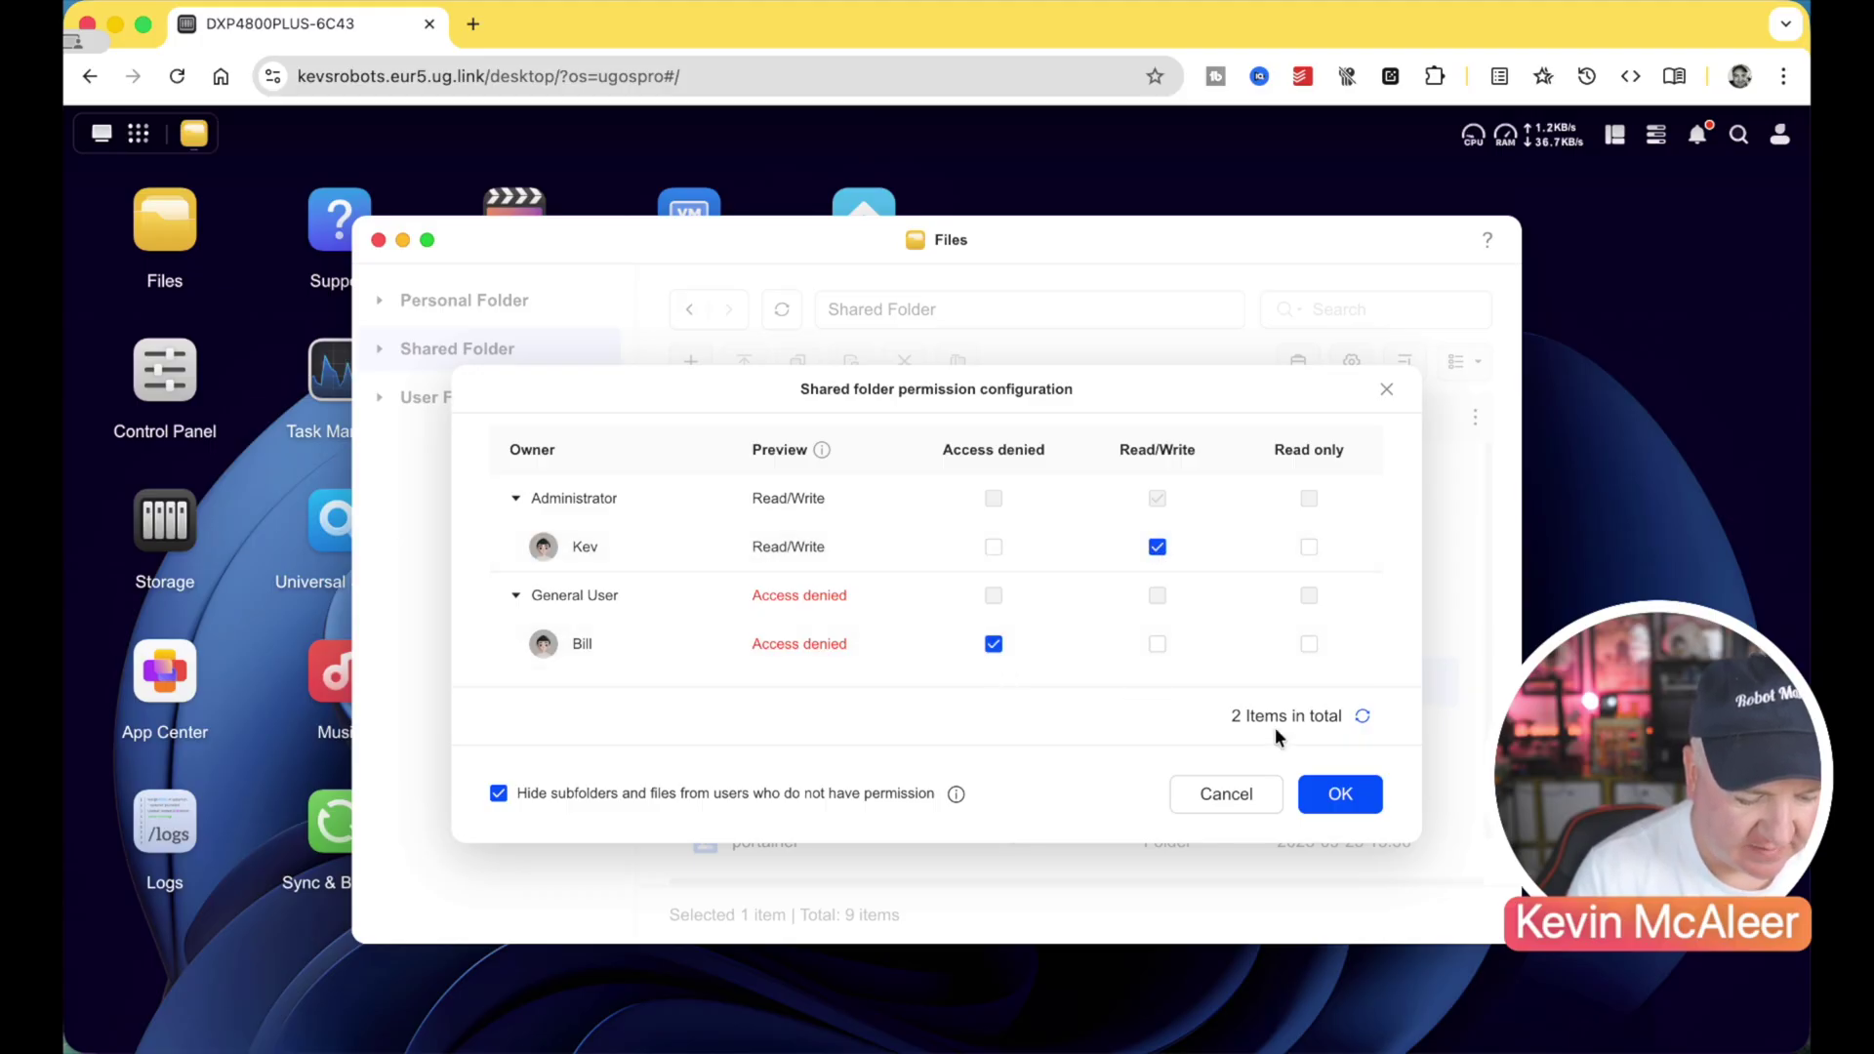
click(1339, 793)
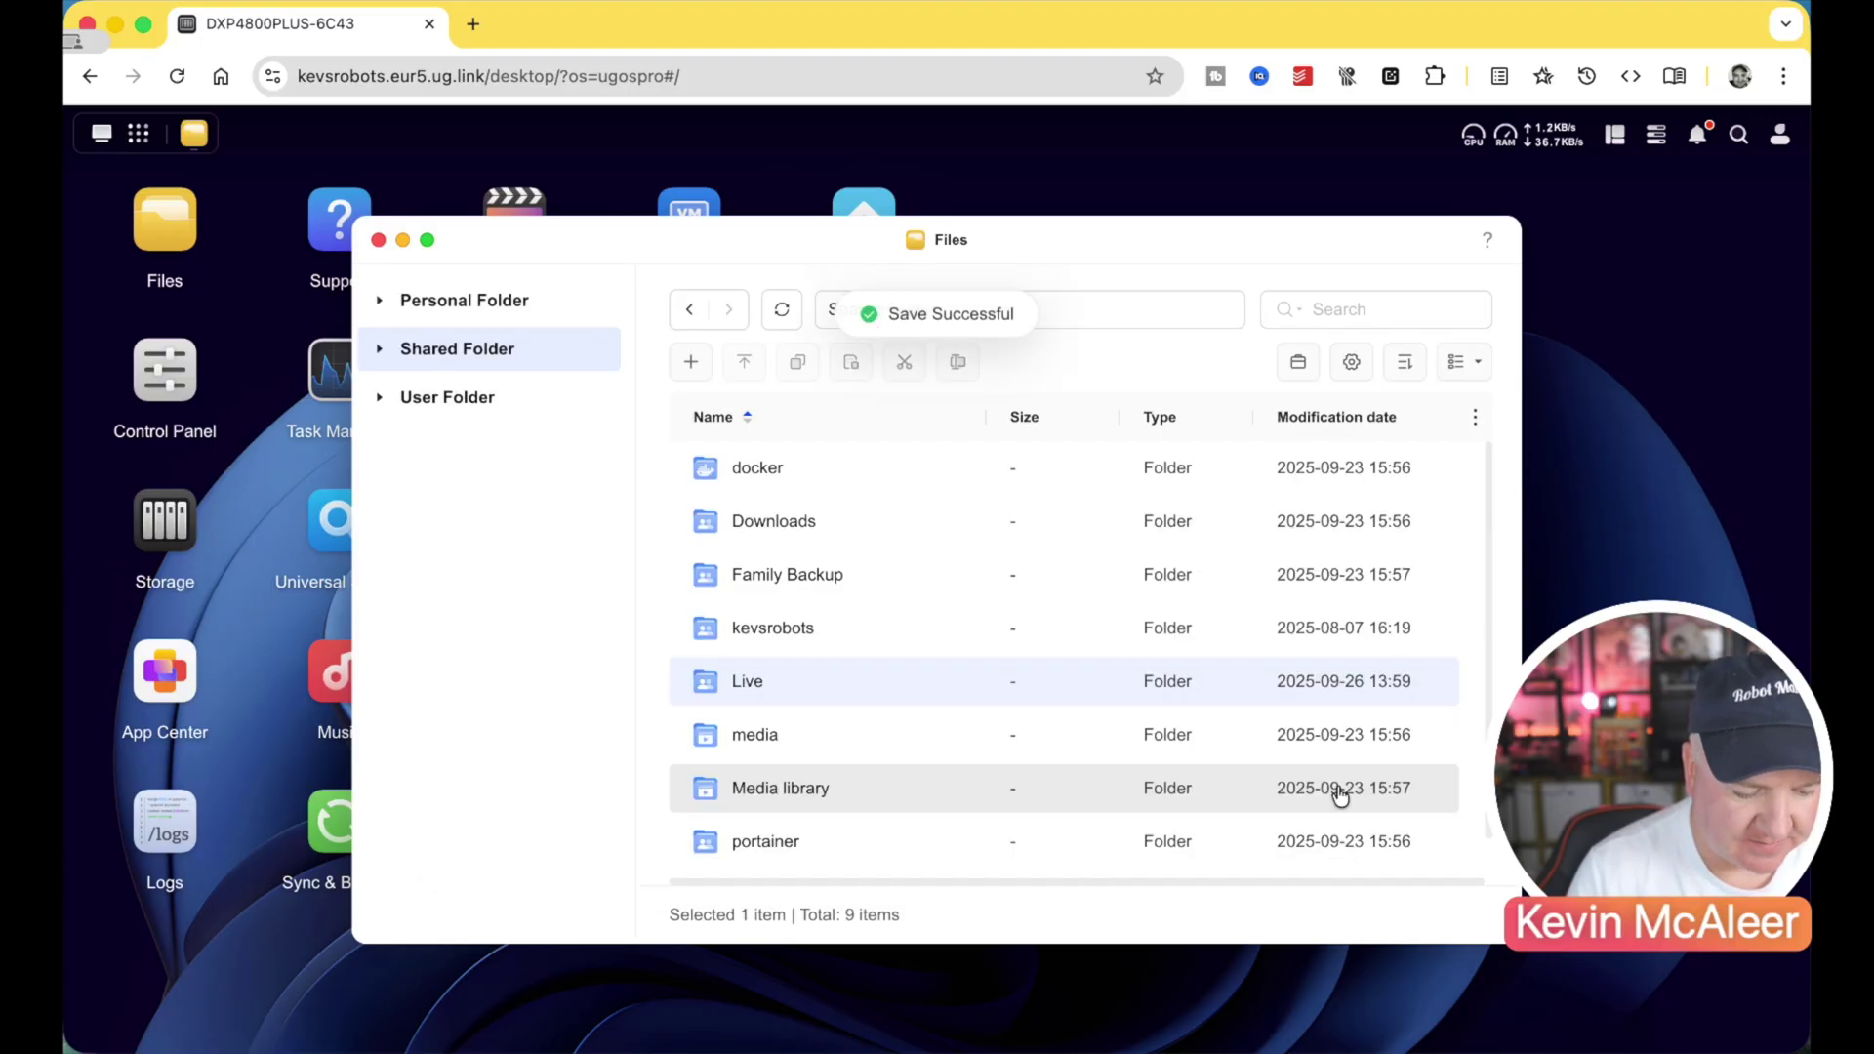
double_click(776, 693)
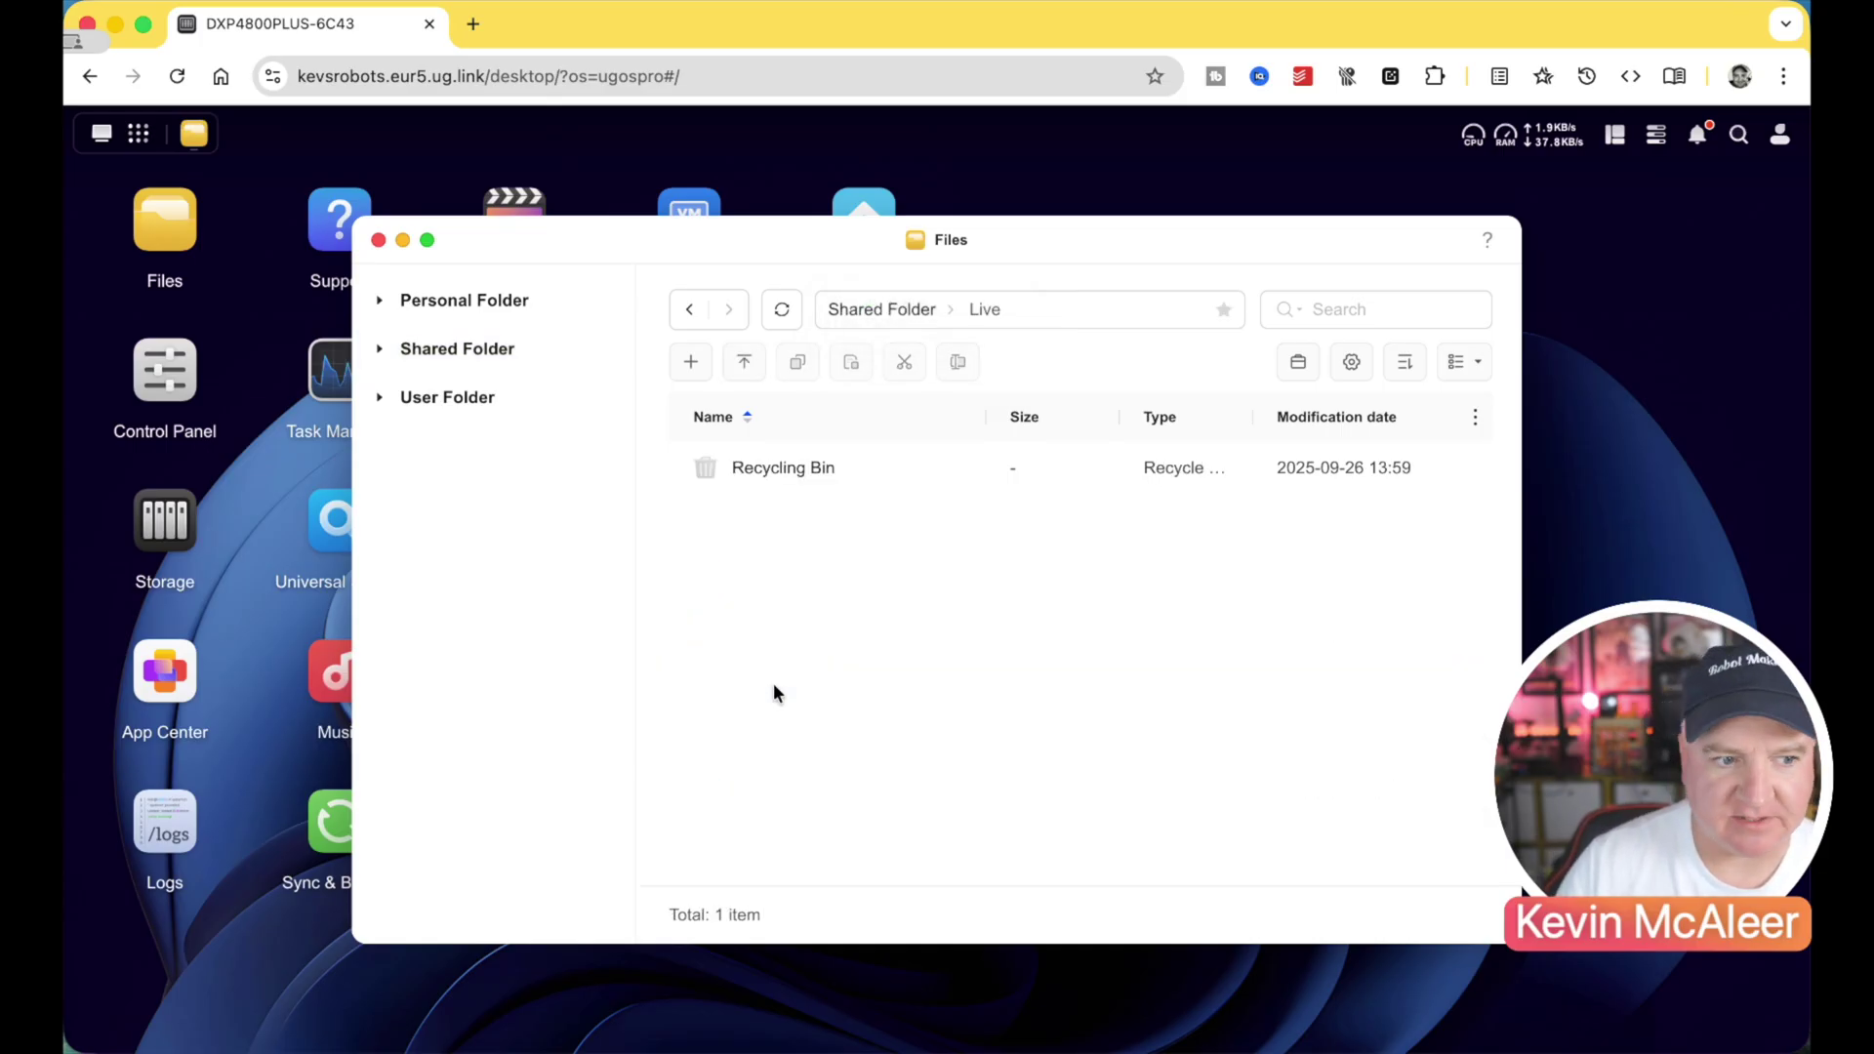
click(377, 239)
- In Control Panel, check User Management, then File Service's workgroup and FTP settings
click(166, 395)
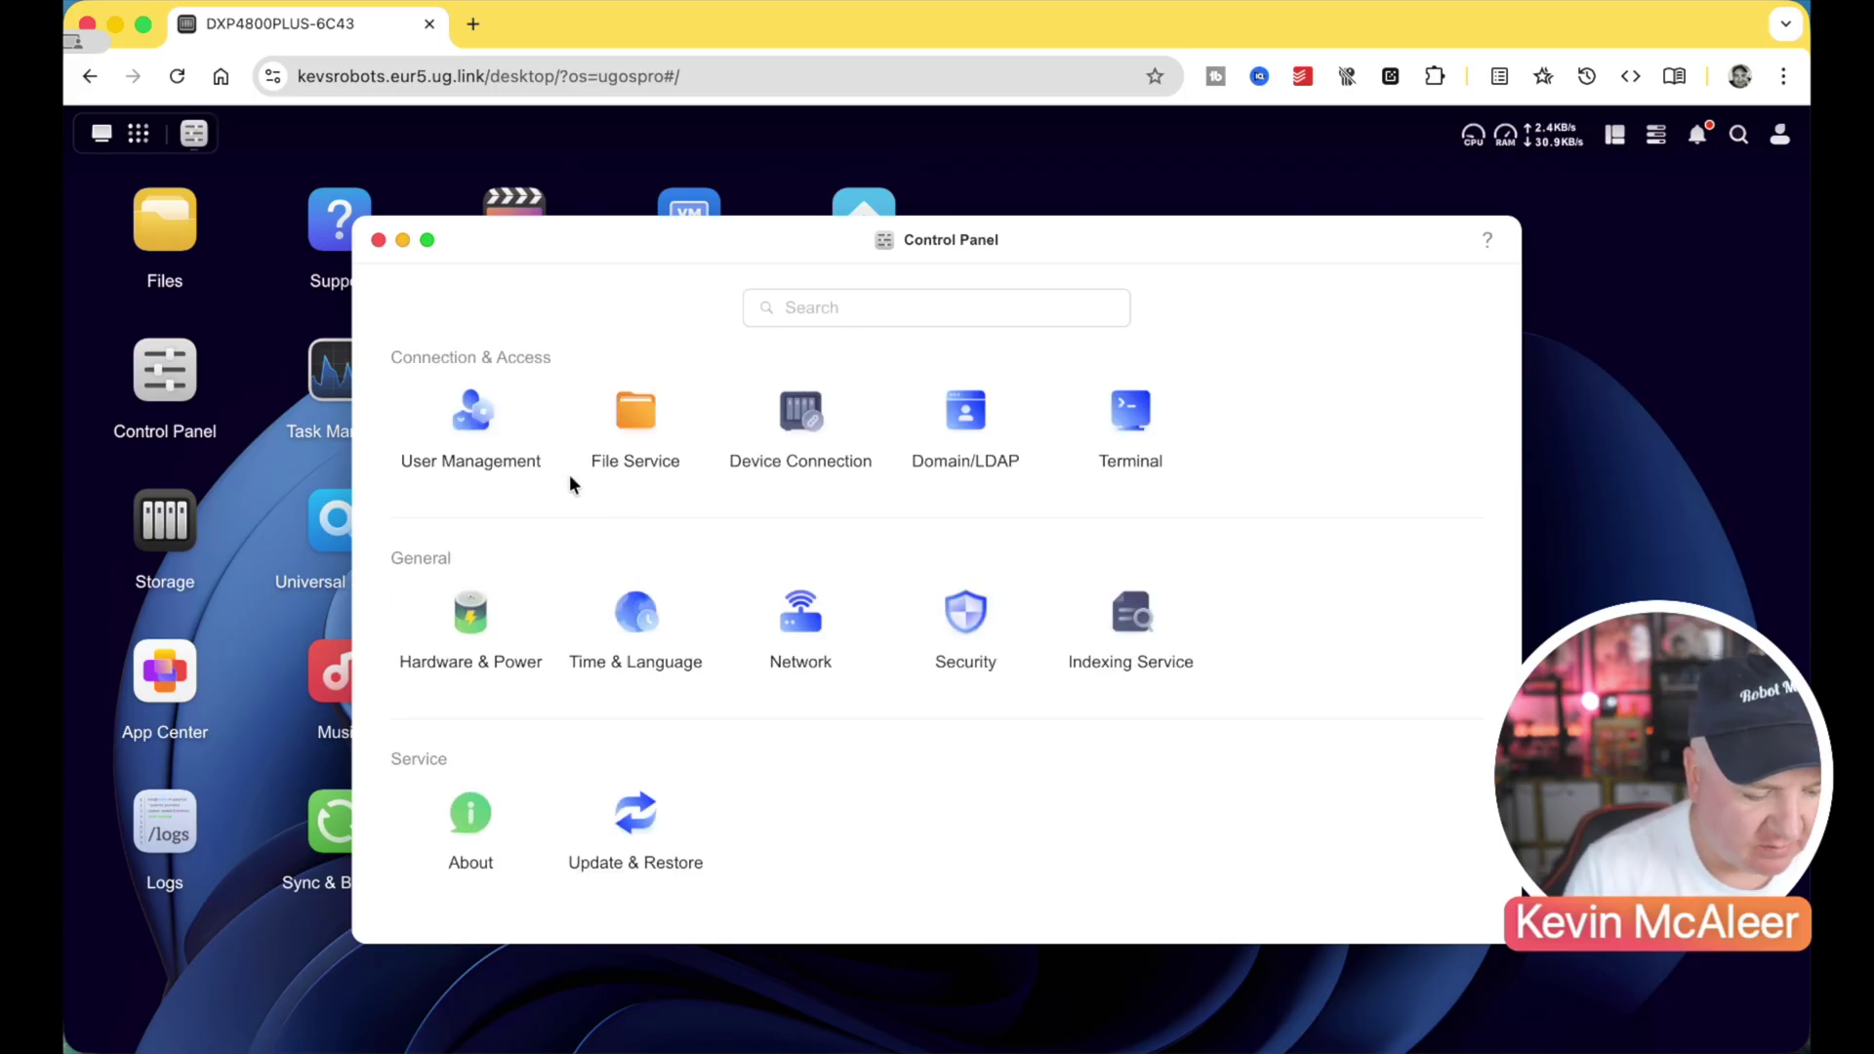
click(483, 446)
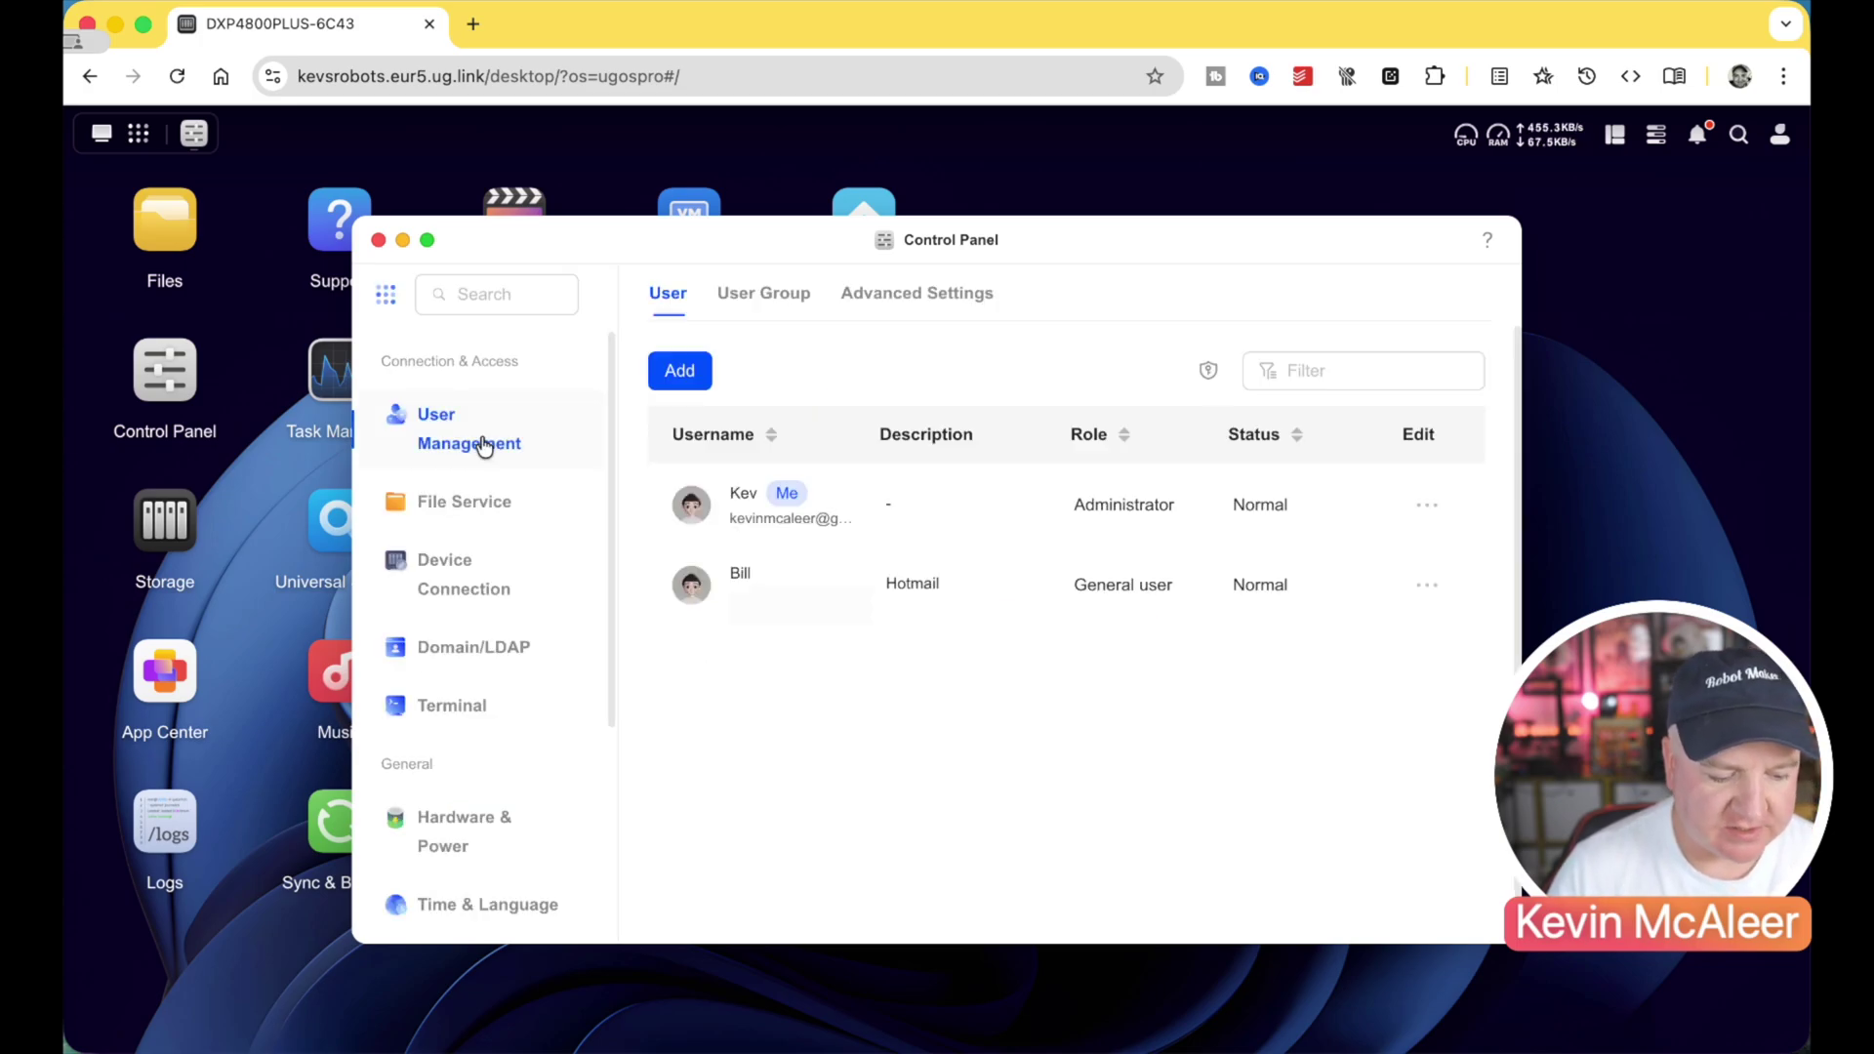
click(454, 507)
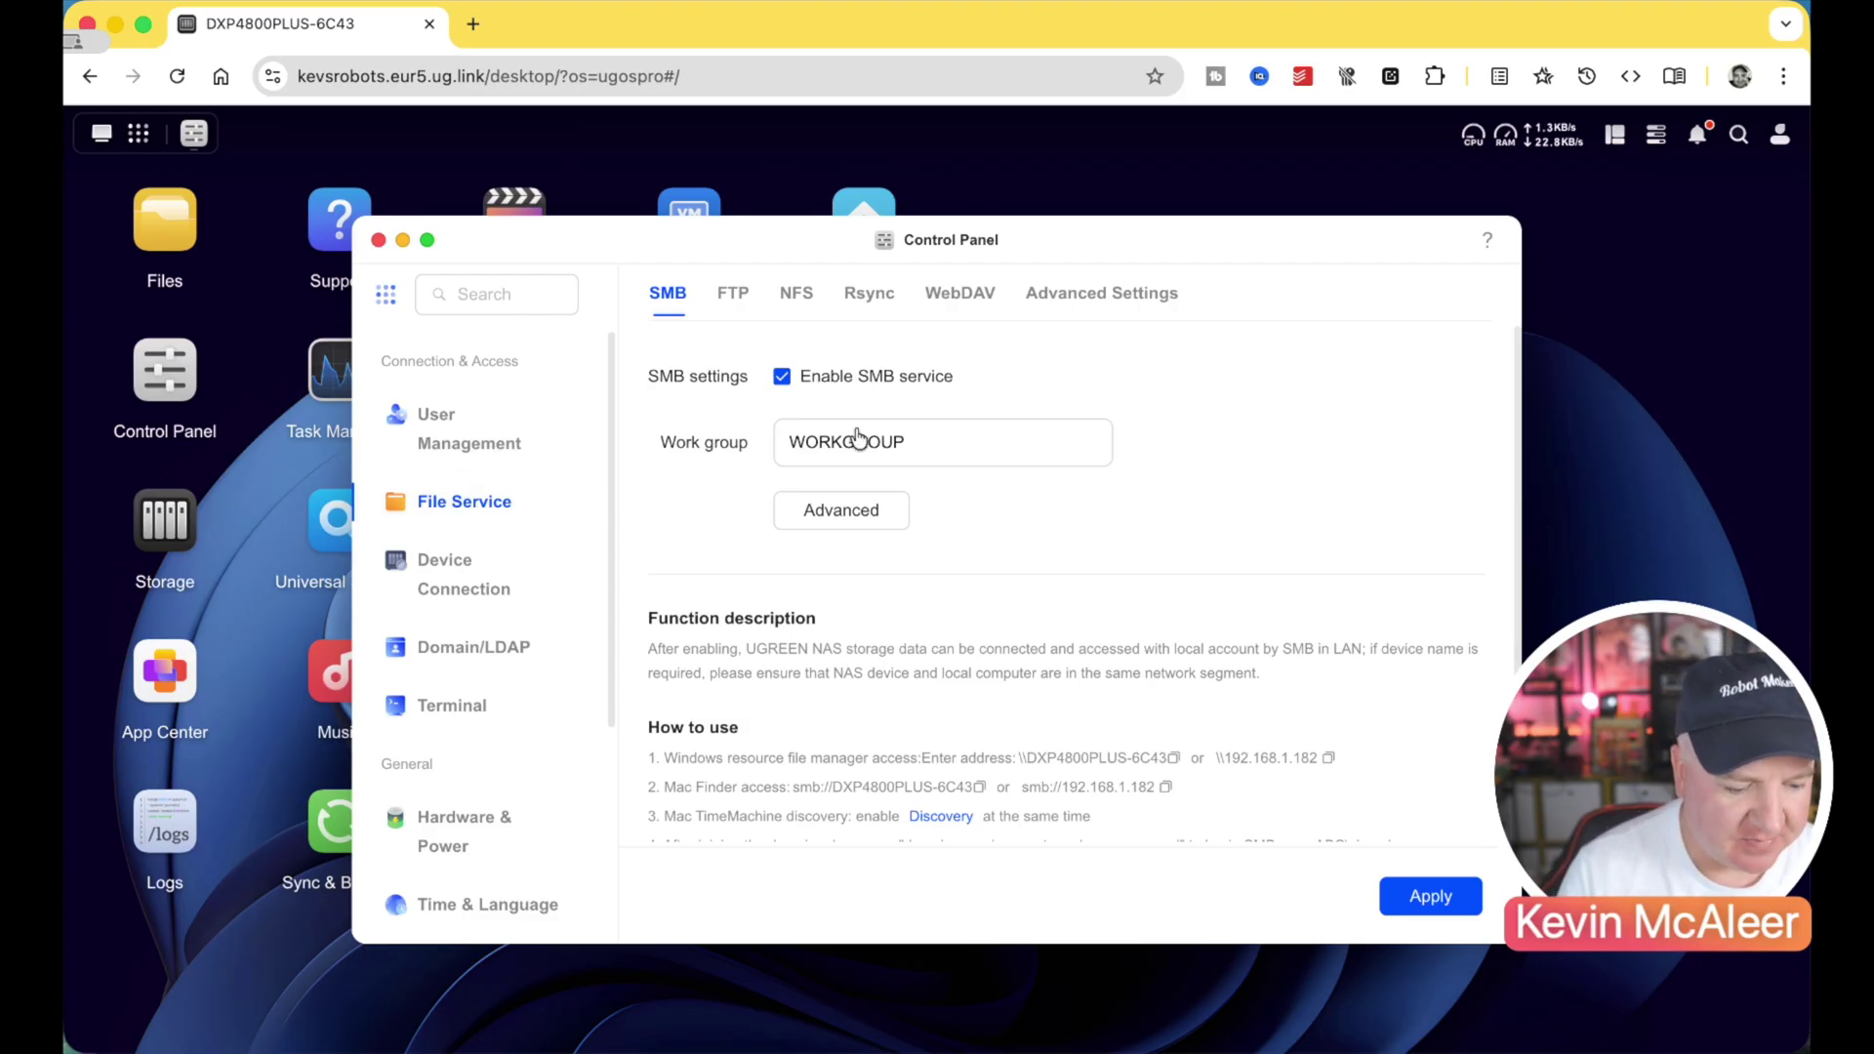
click(822, 449)
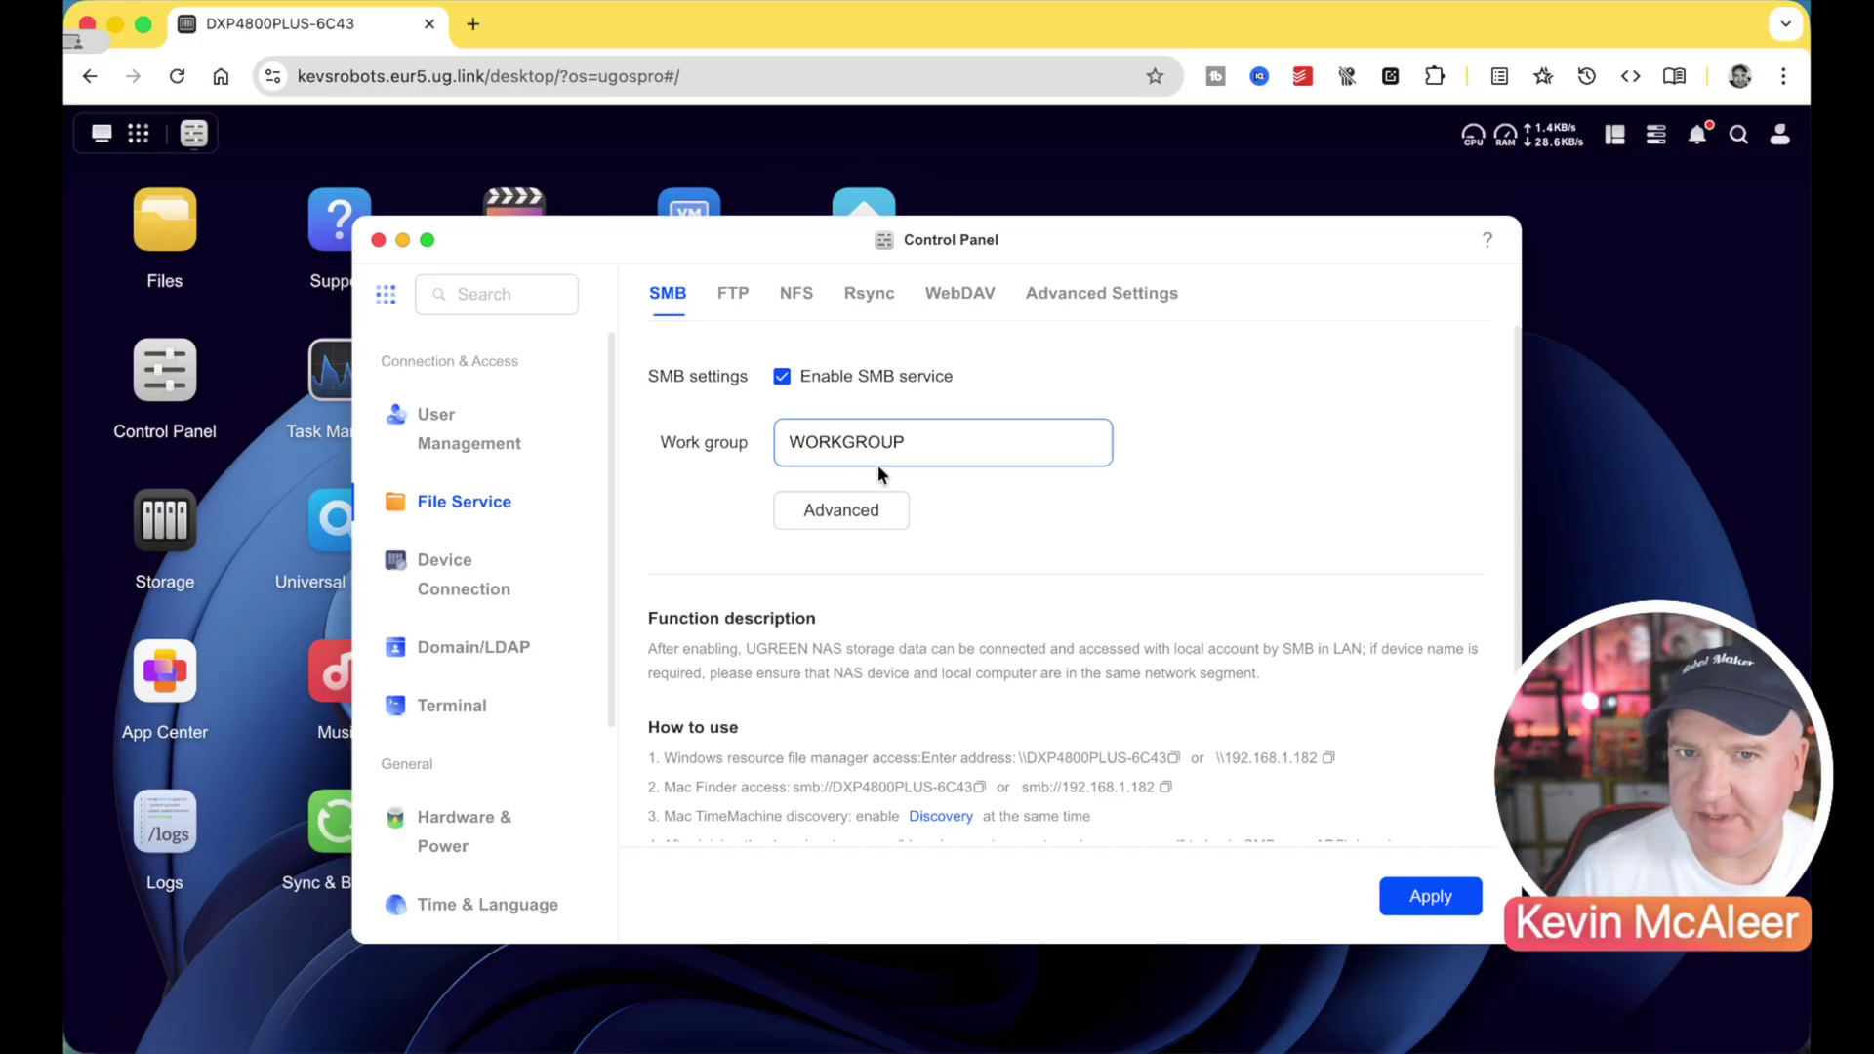
click(735, 298)
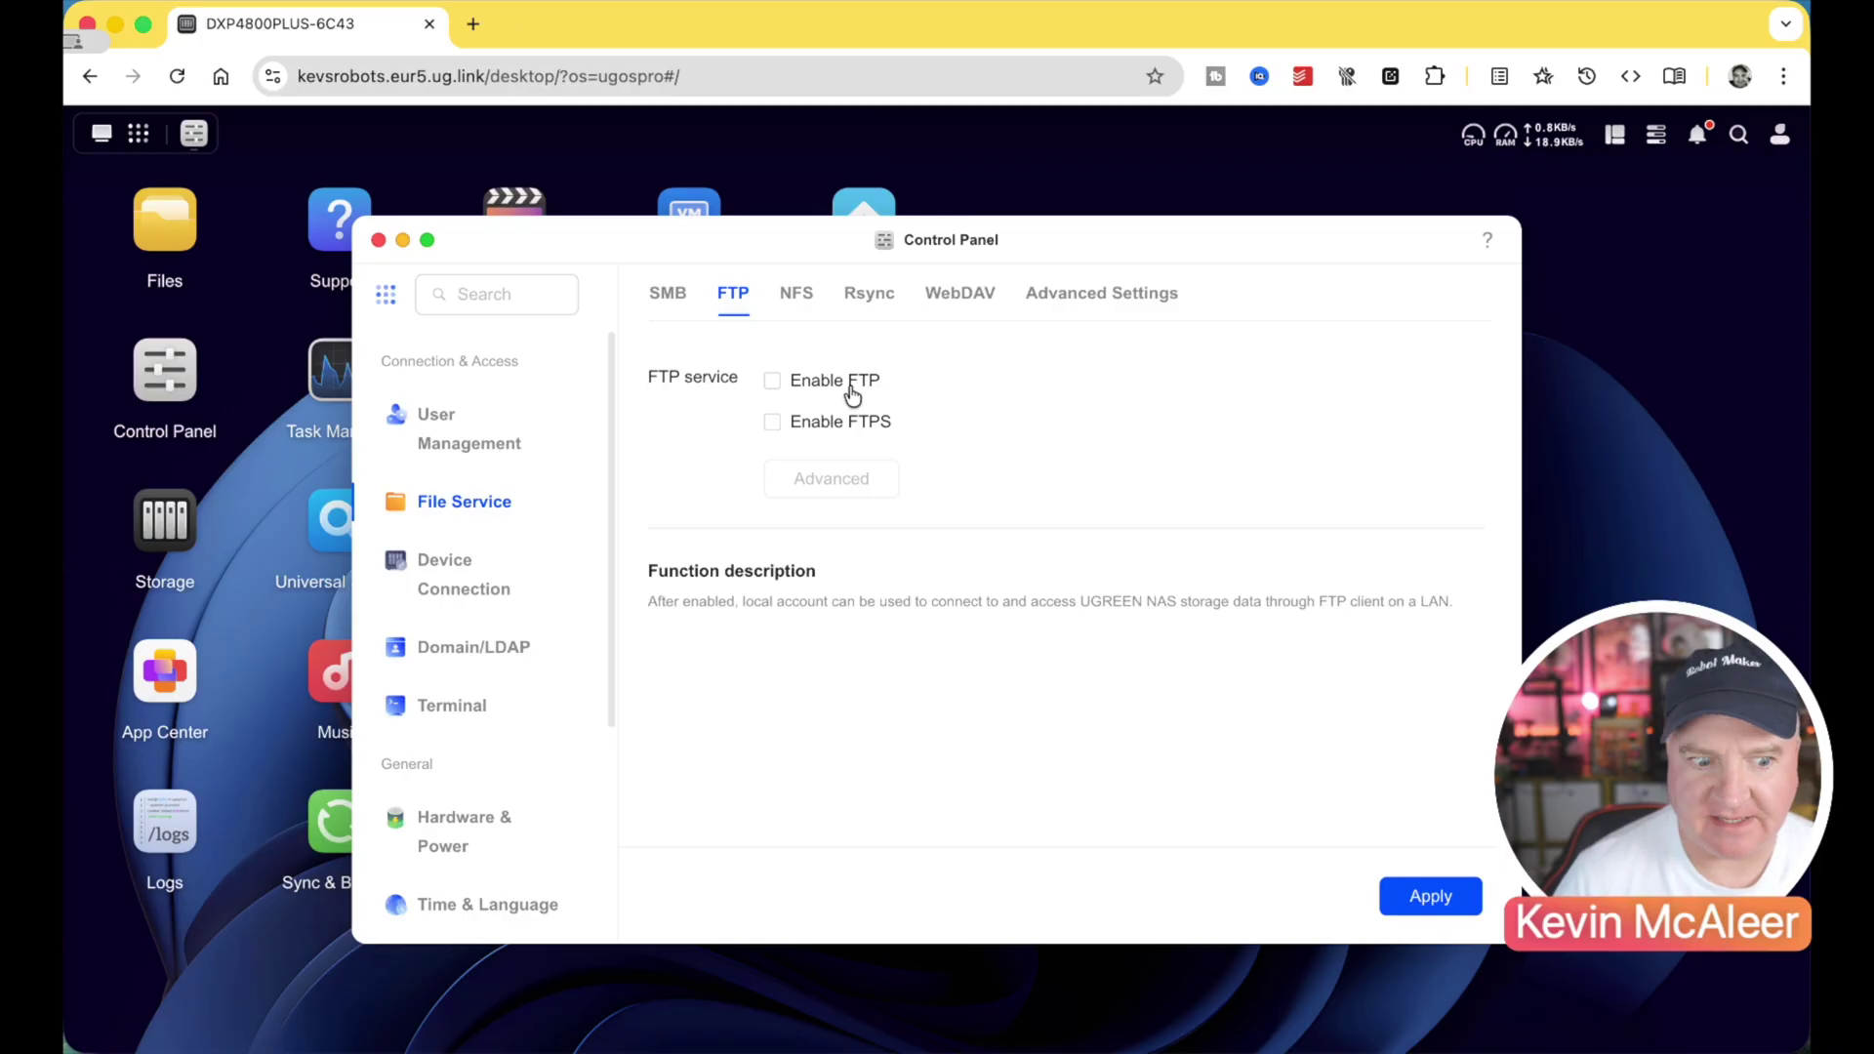
- Review File Service's NFS, Rsync, WebDAV and Advanced Settings tabs
click(798, 298)
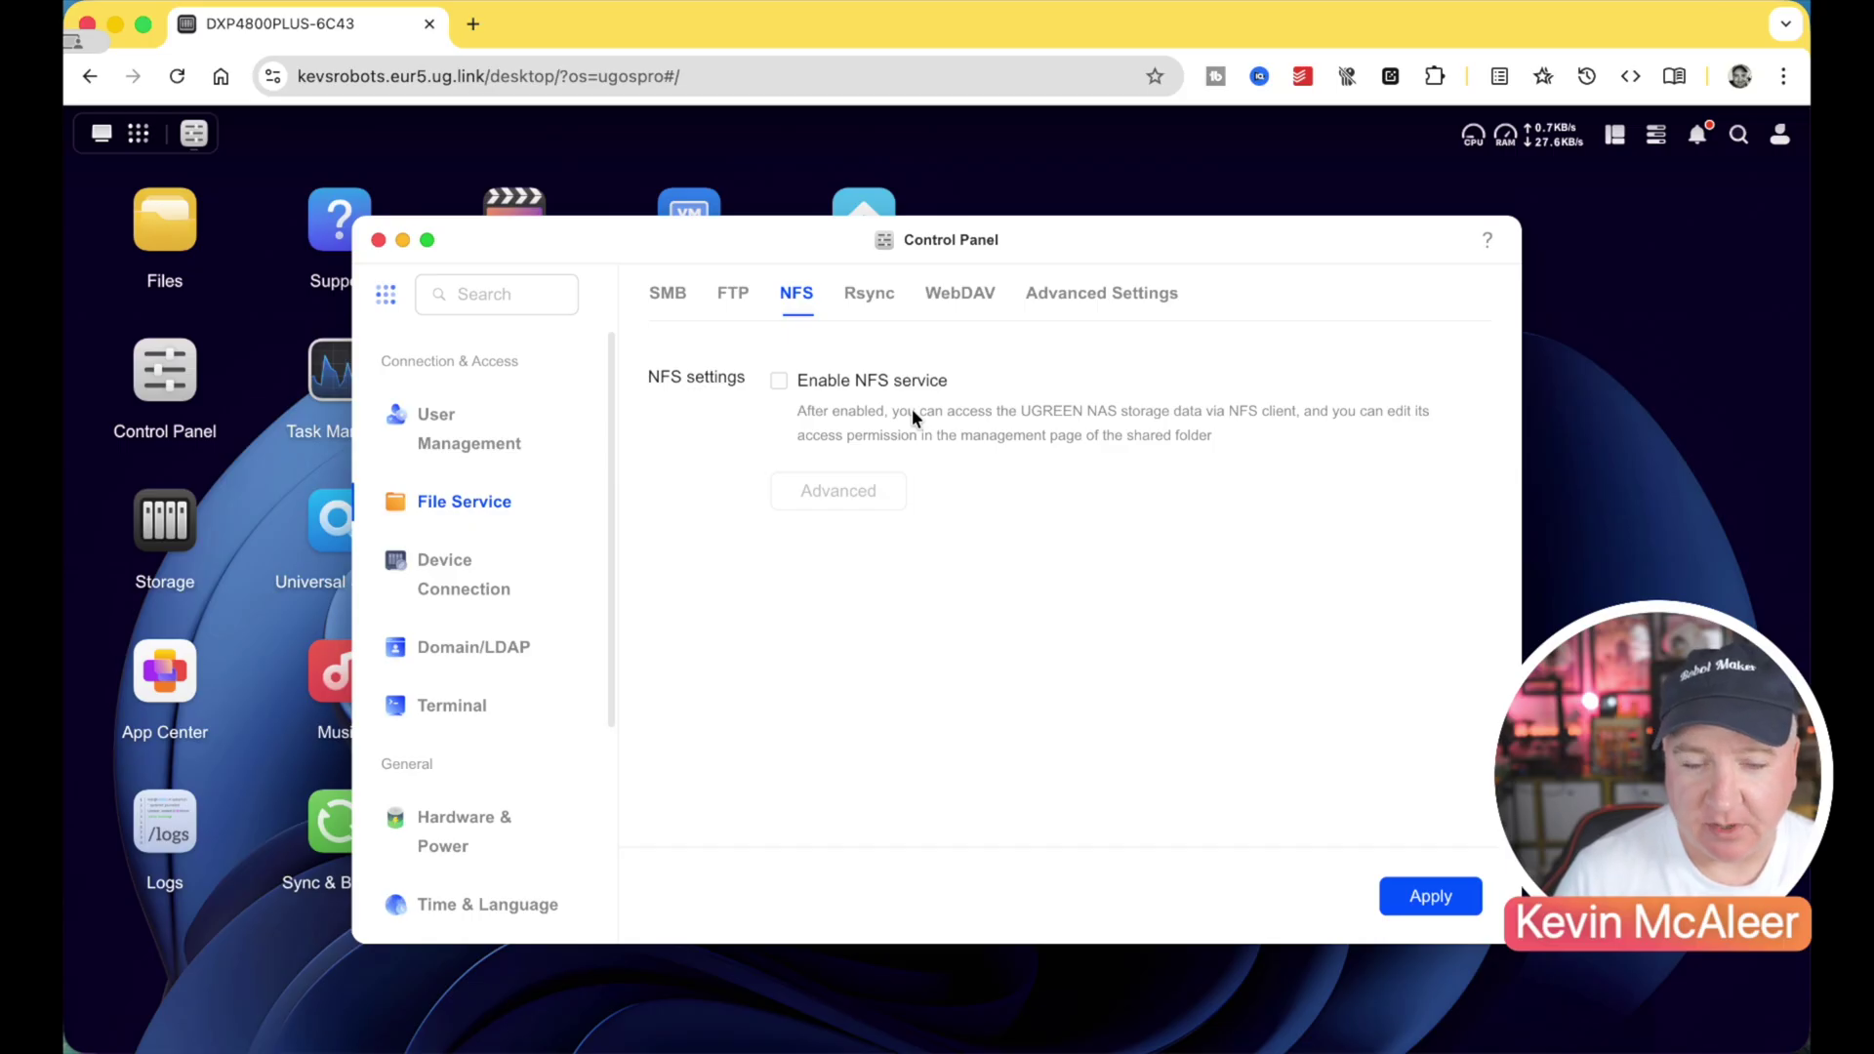
click(861, 305)
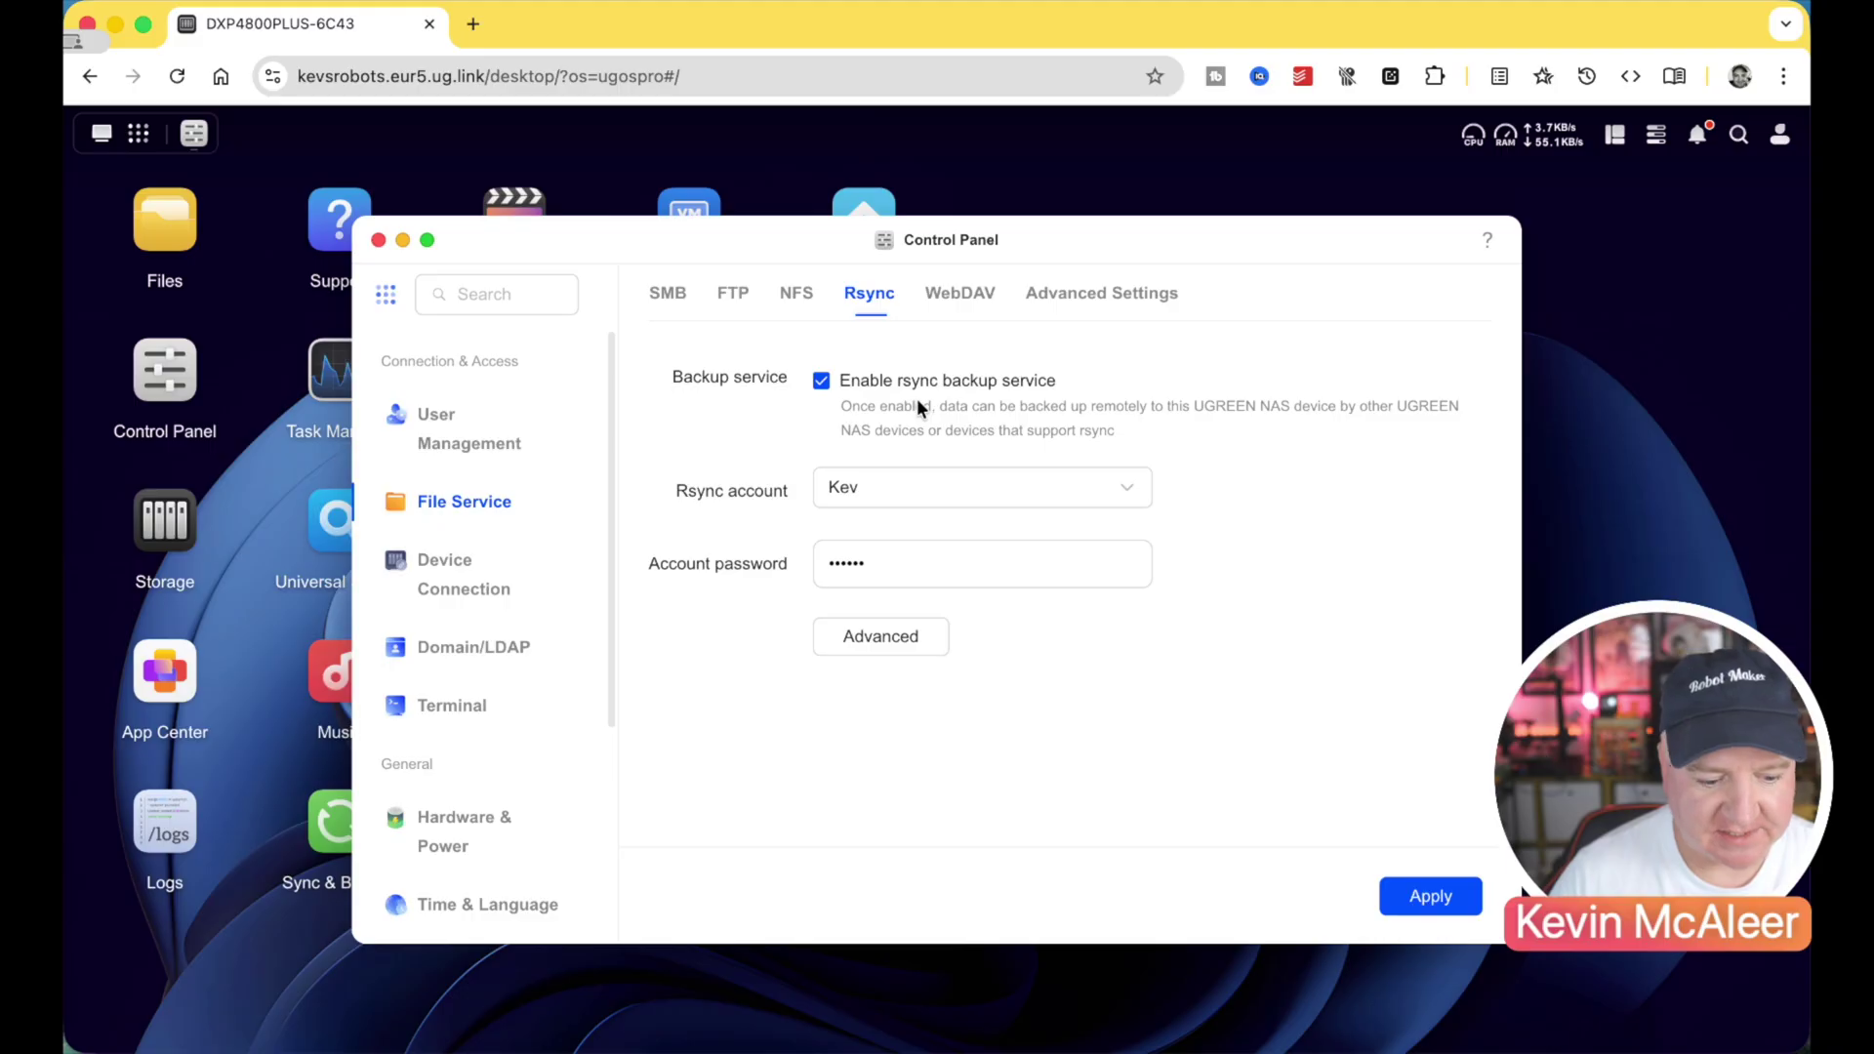
click(964, 300)
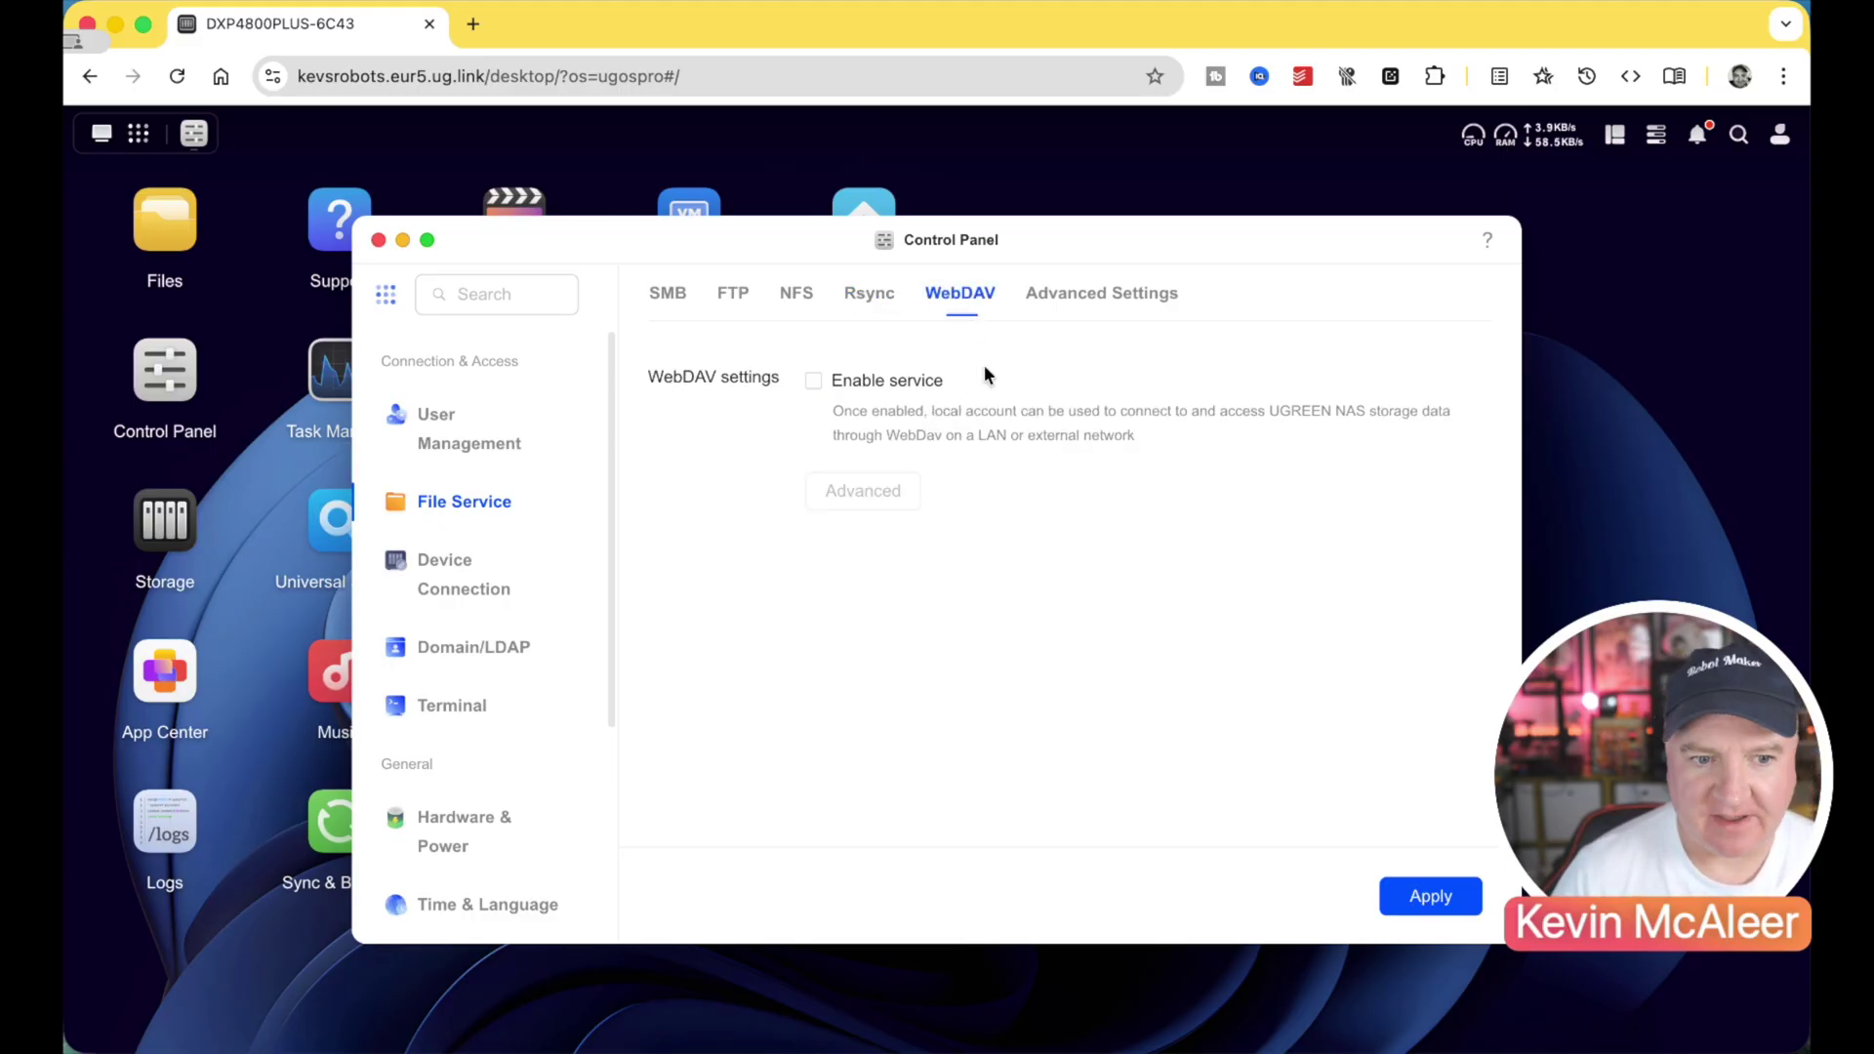
click(1072, 304)
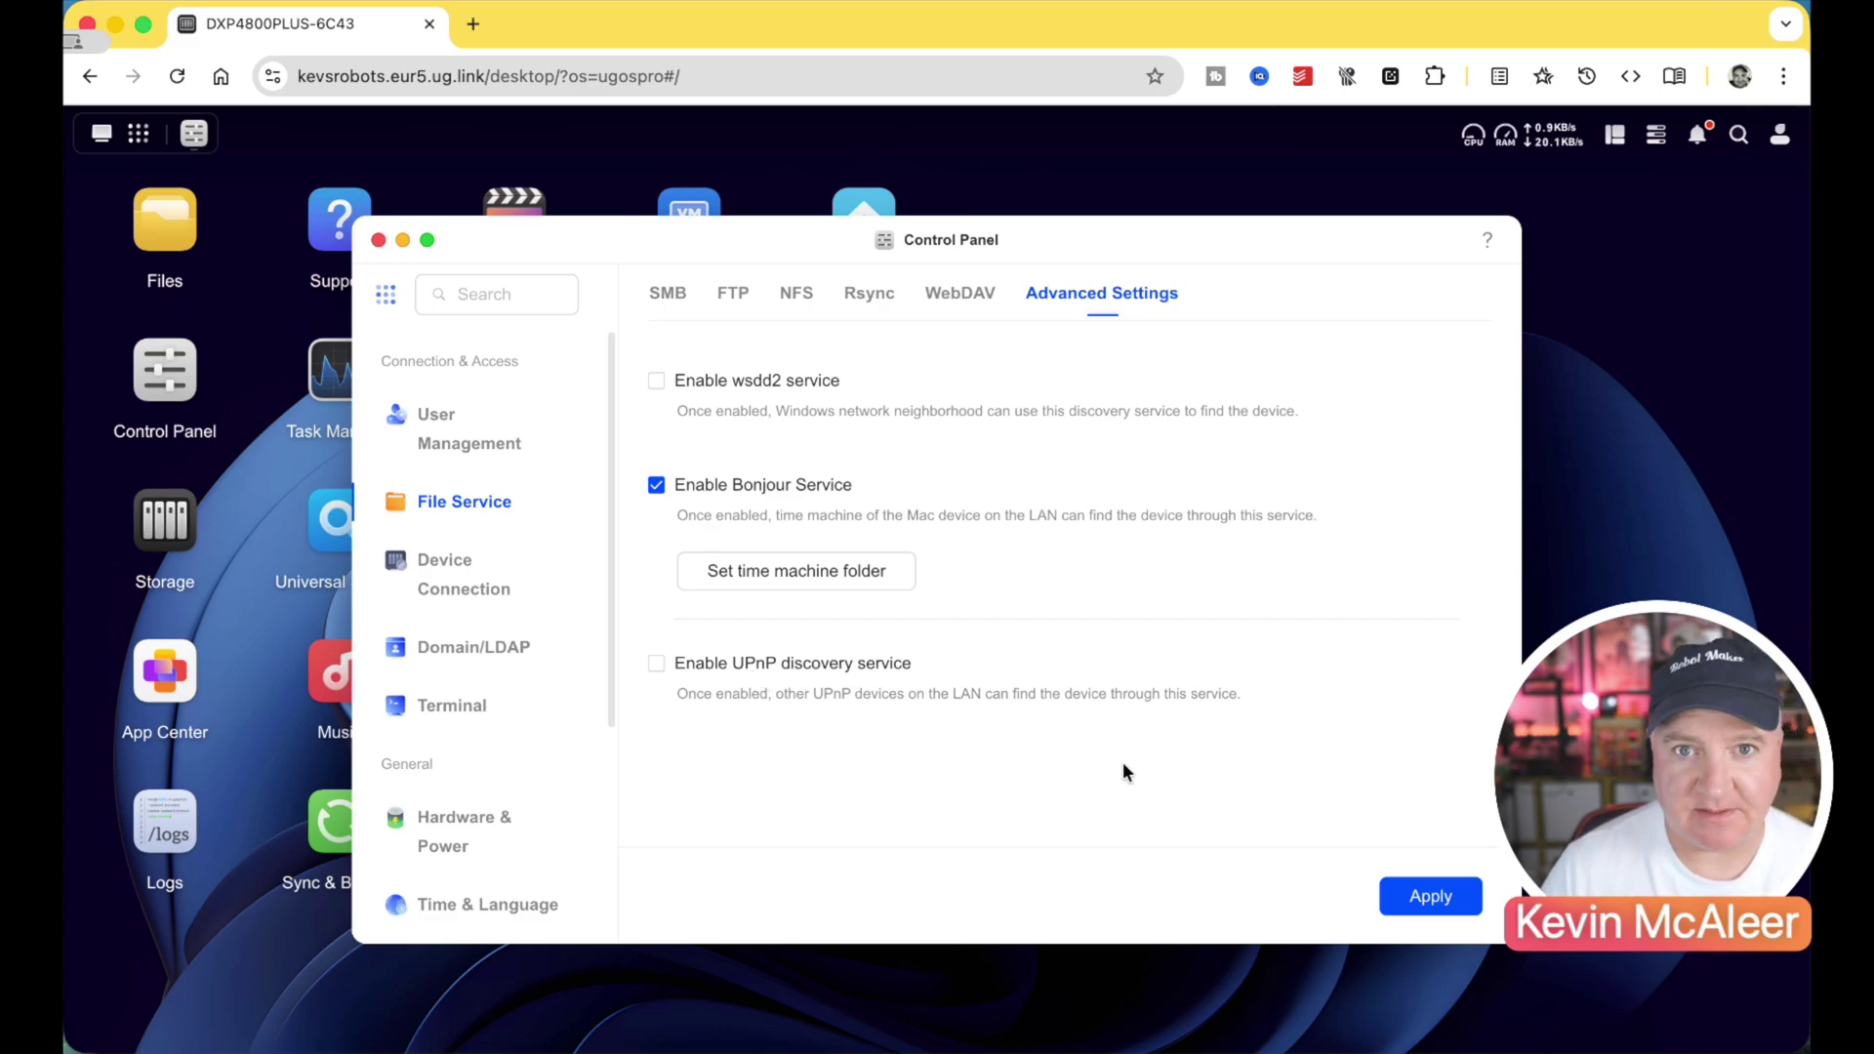
- Browse Device Connection, Domain/LDAP and Terminal settings, then open Hardware & Power
click(496, 589)
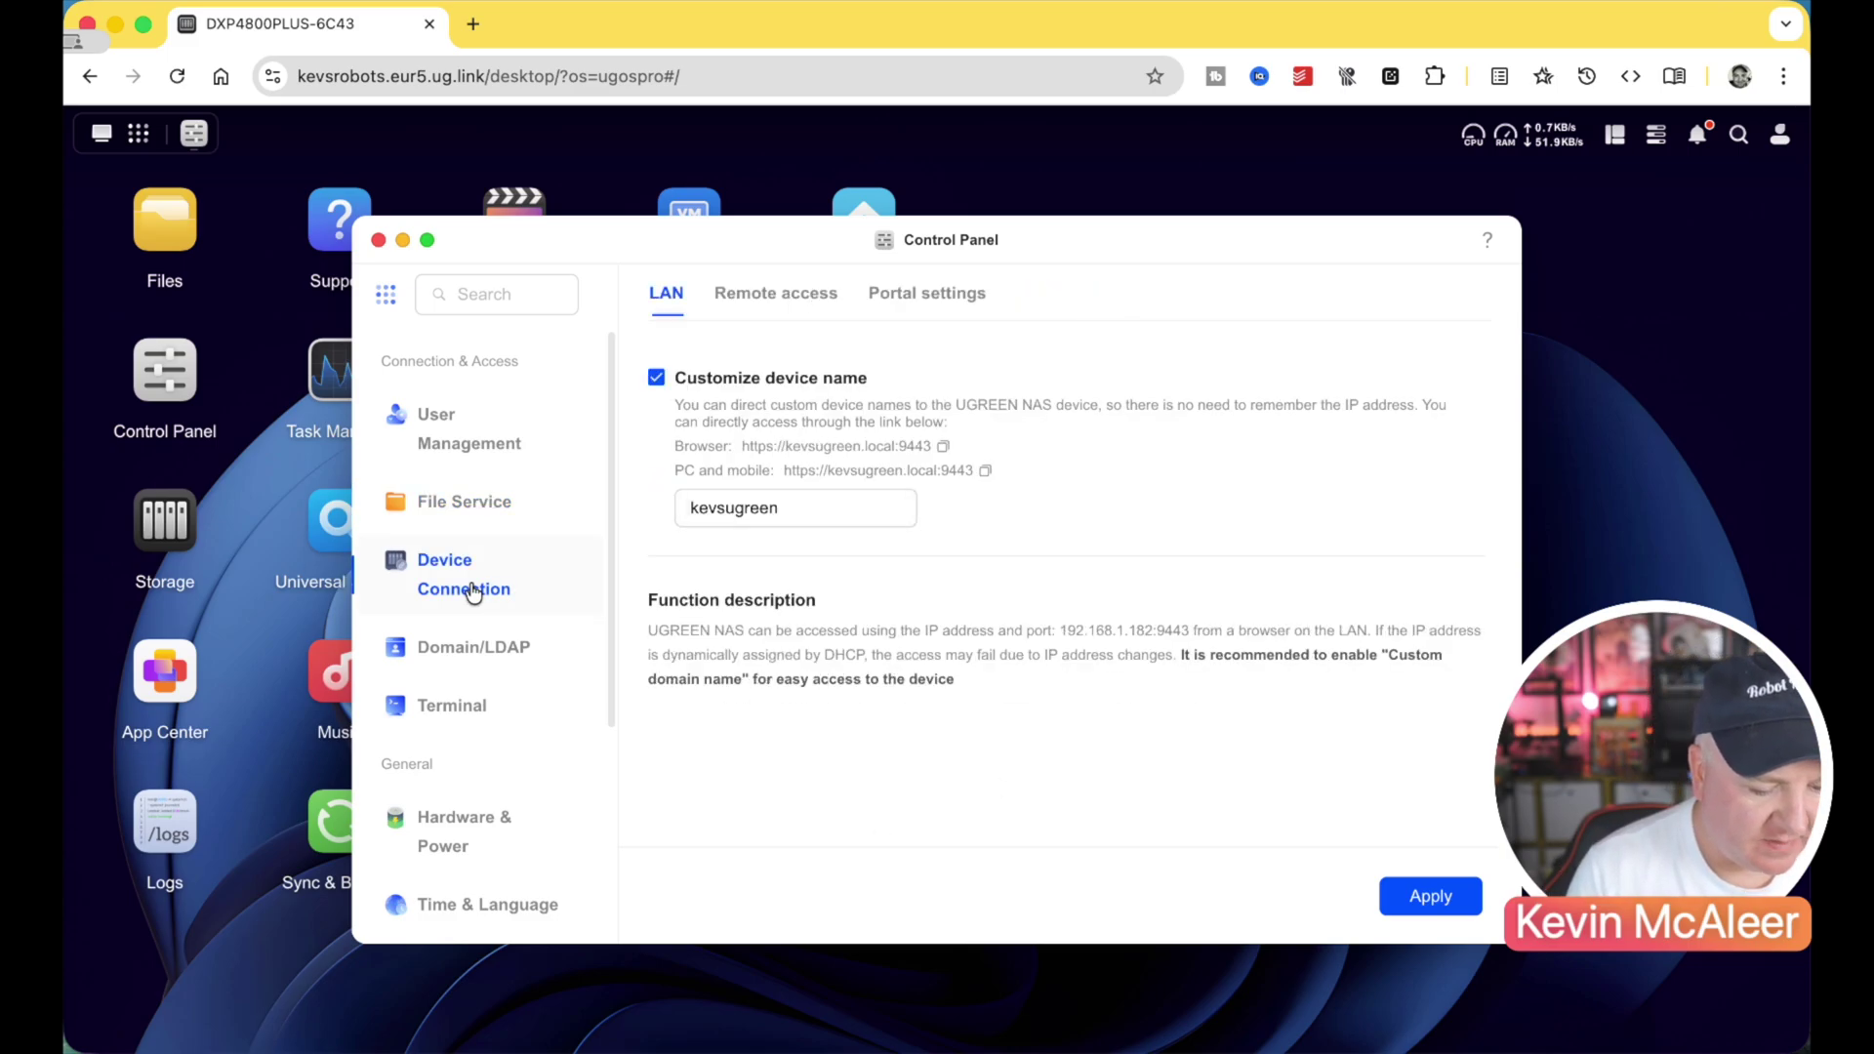
click(713, 520)
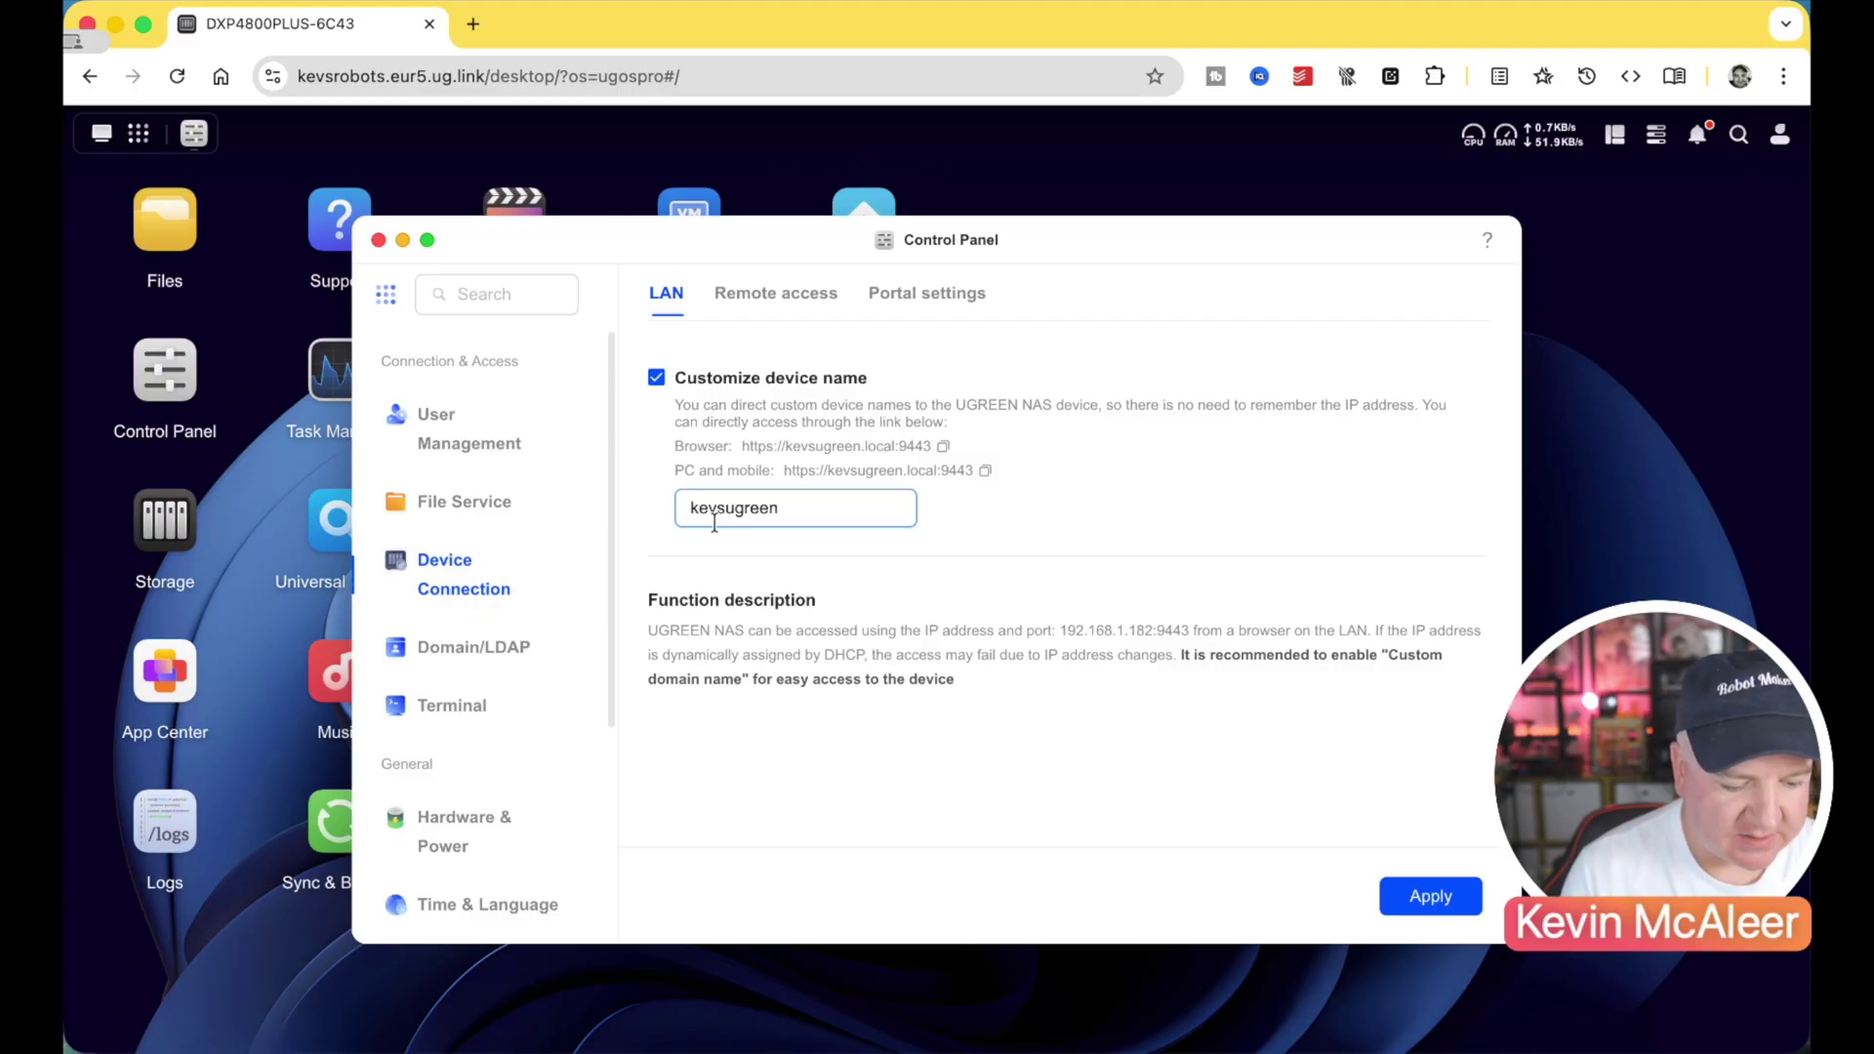
scroll(590, 615, down, 1)
click(591, 615)
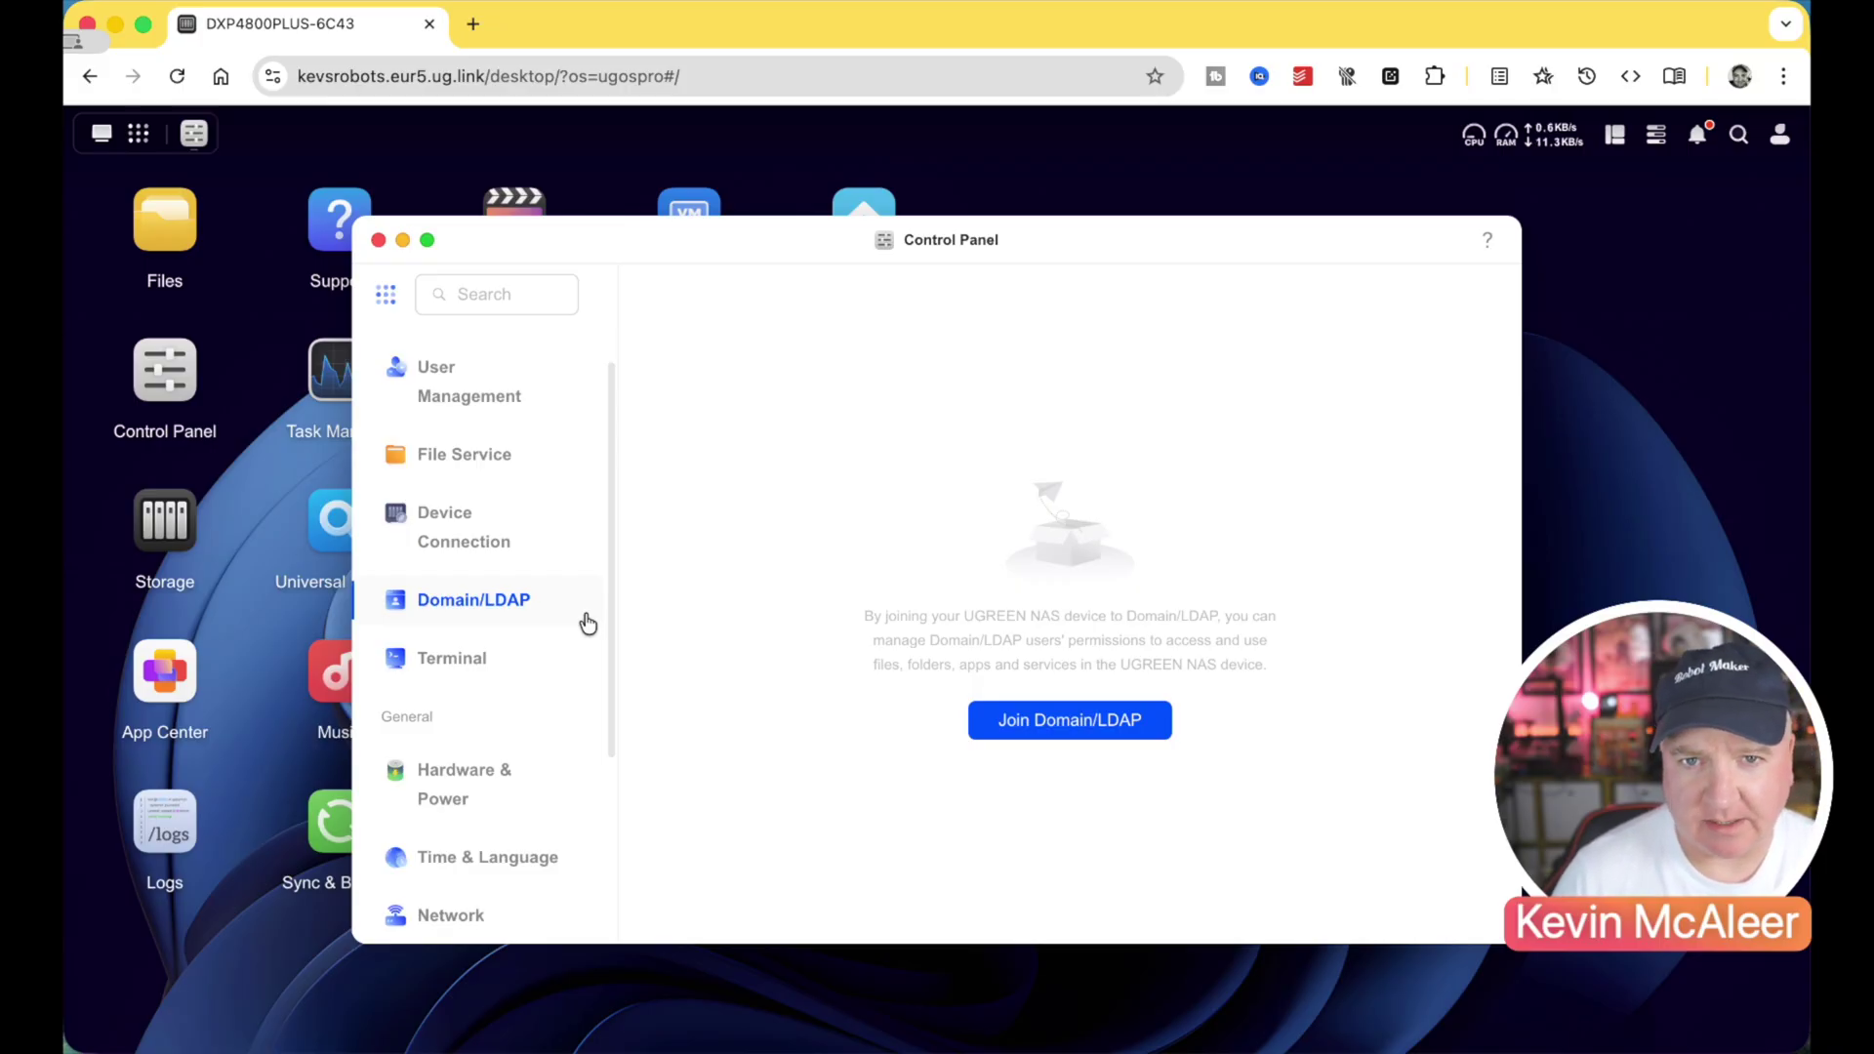
click(483, 662)
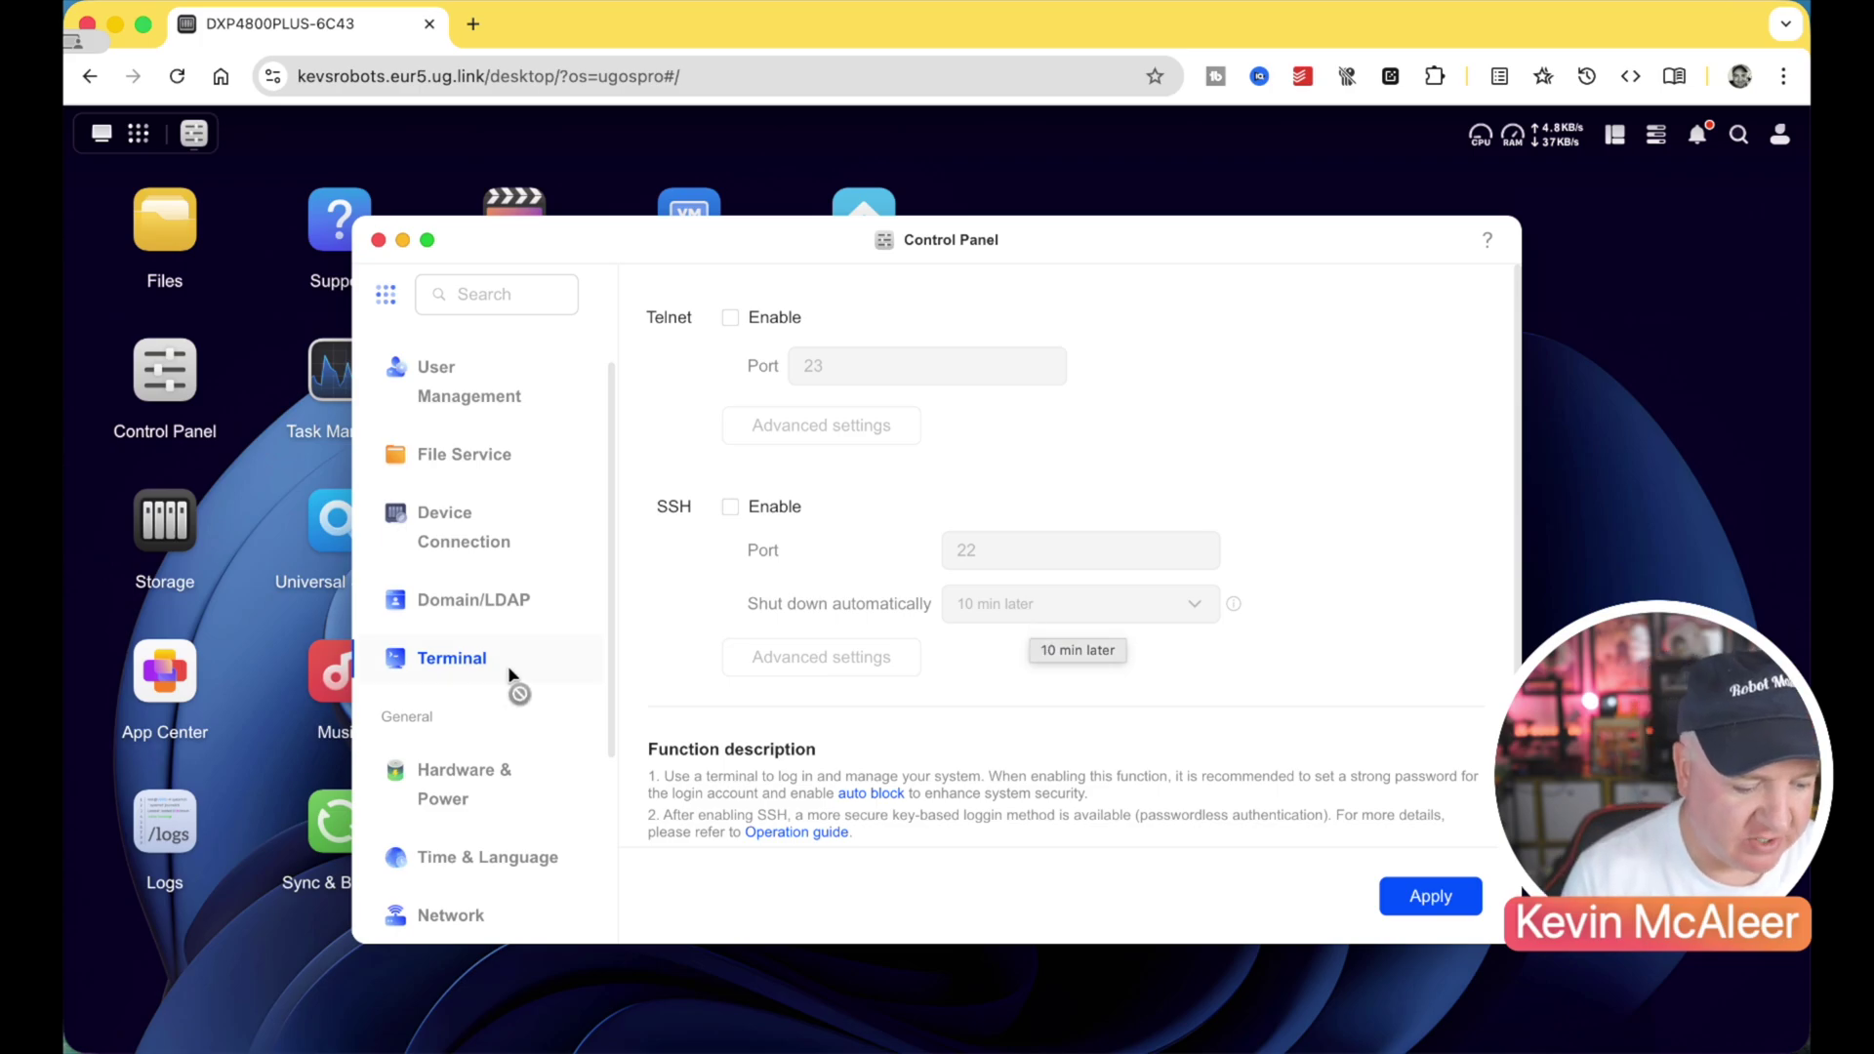
scroll(511, 679, down, 3)
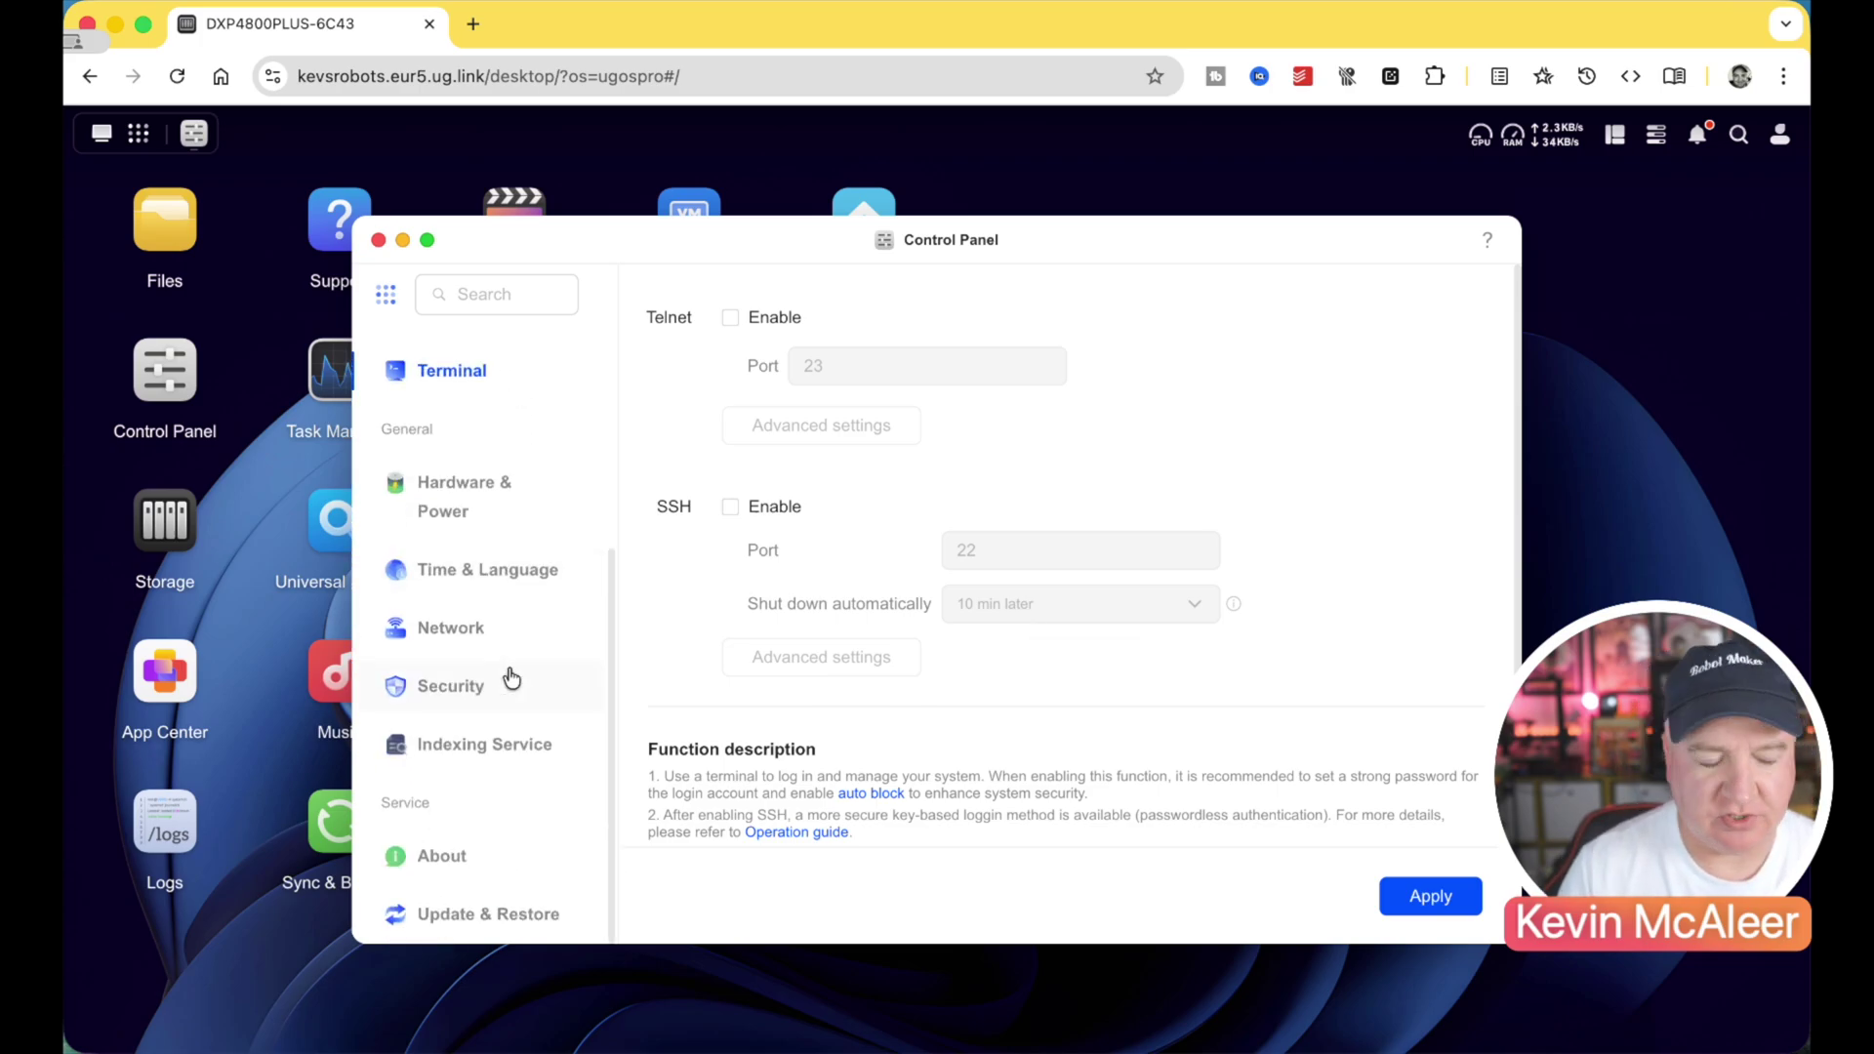
click(447, 509)
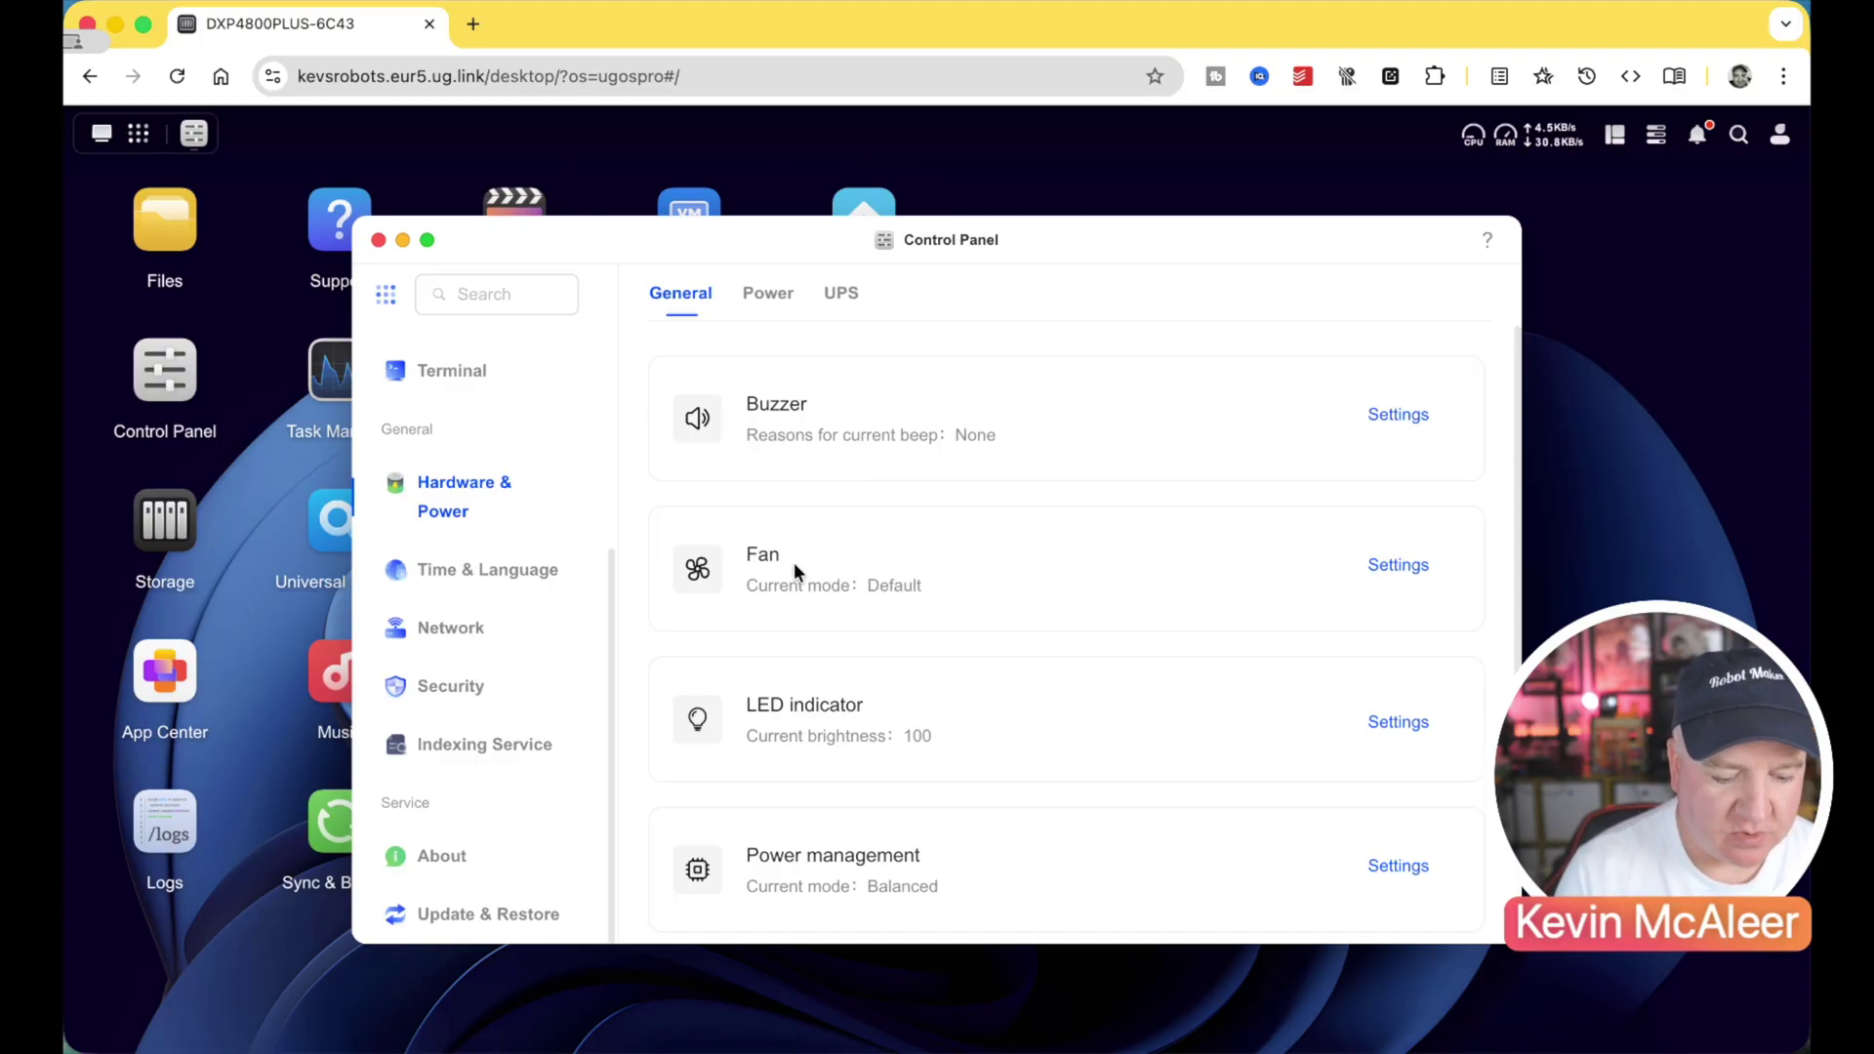
- Check fan and power settings without changes, keeping Default and Balanced, then view Time & Language
click(1384, 564)
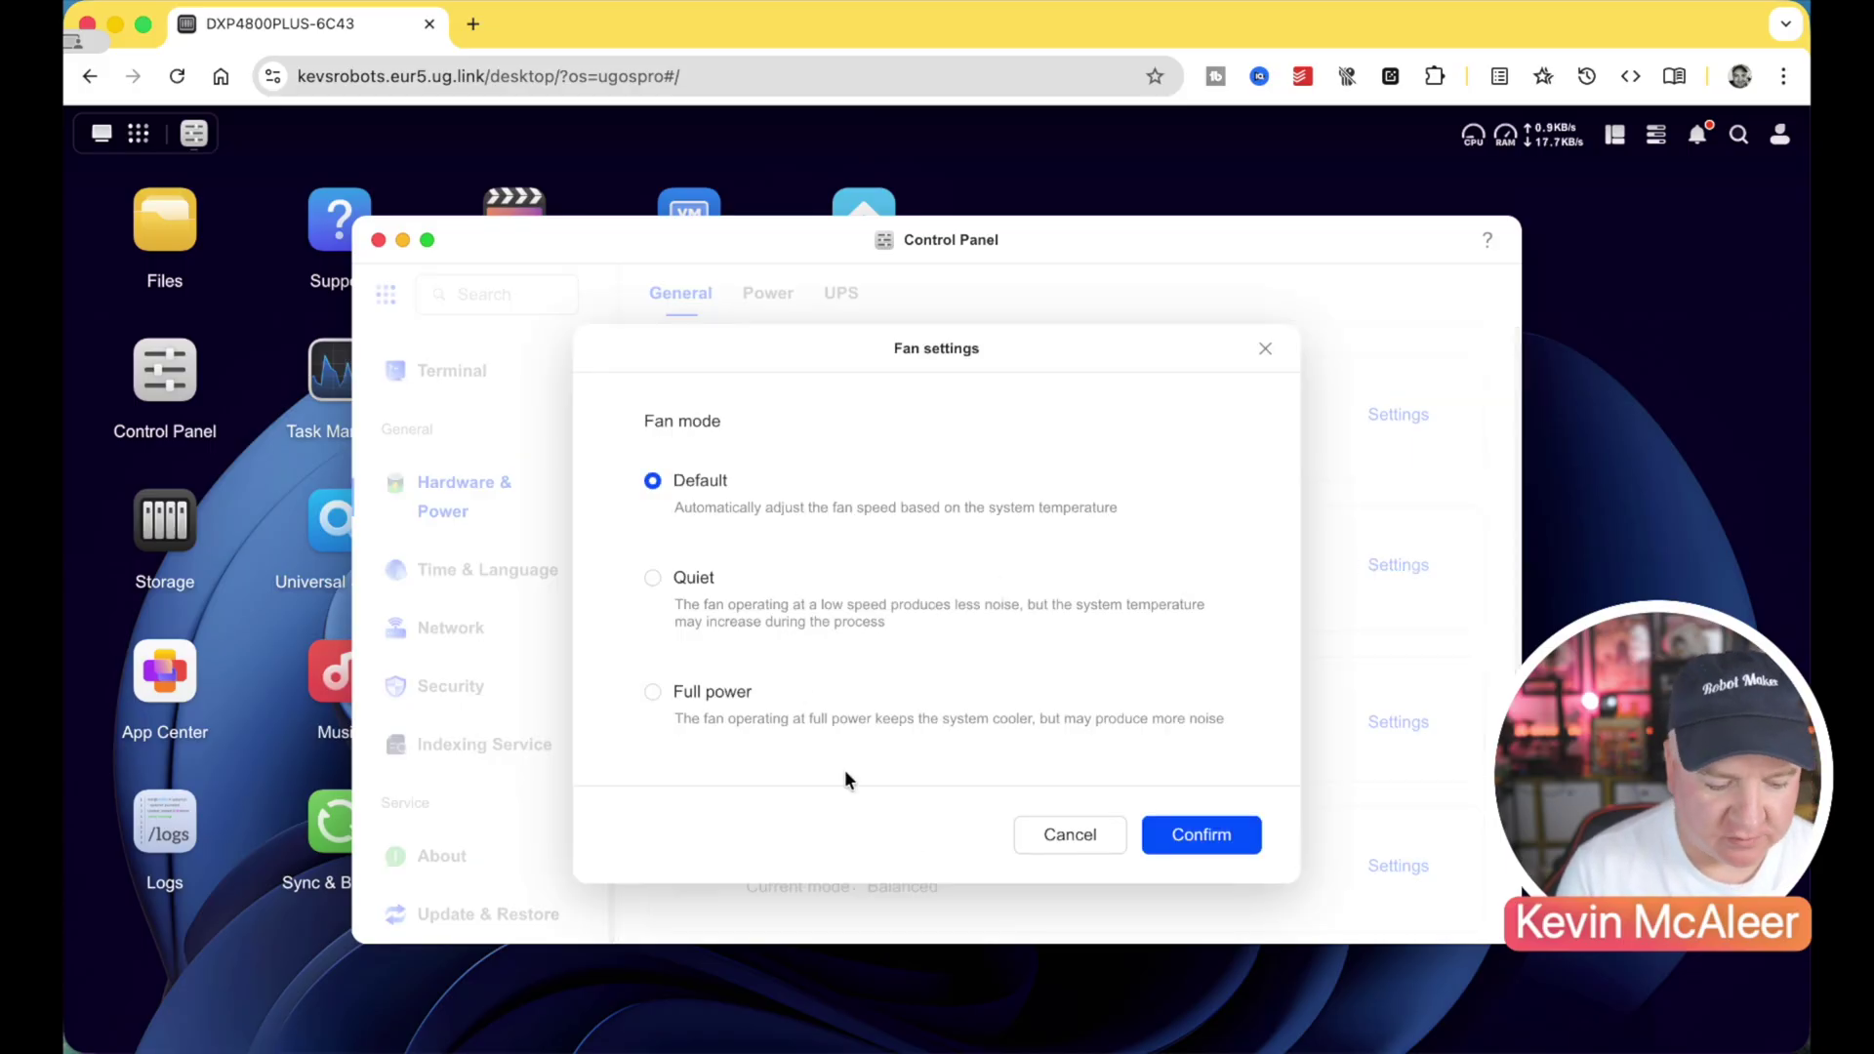
click(1070, 859)
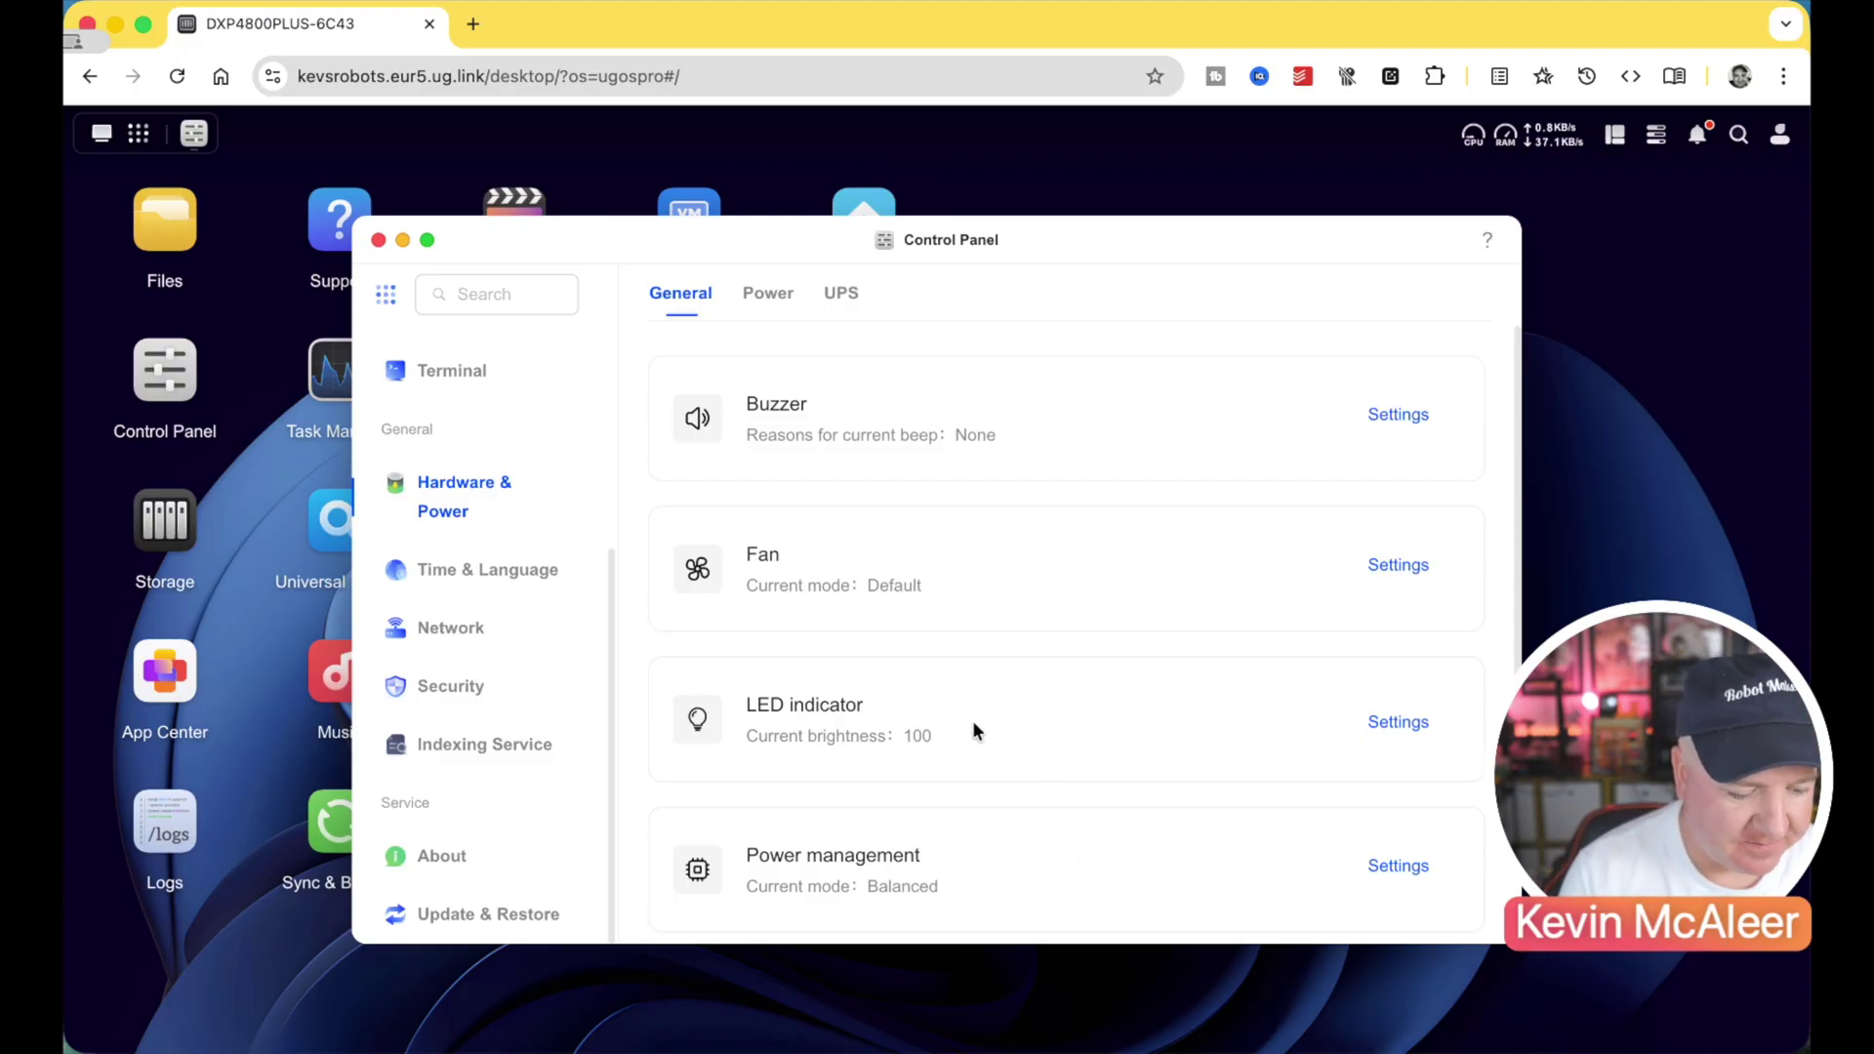
scroll(975, 733, down, 2)
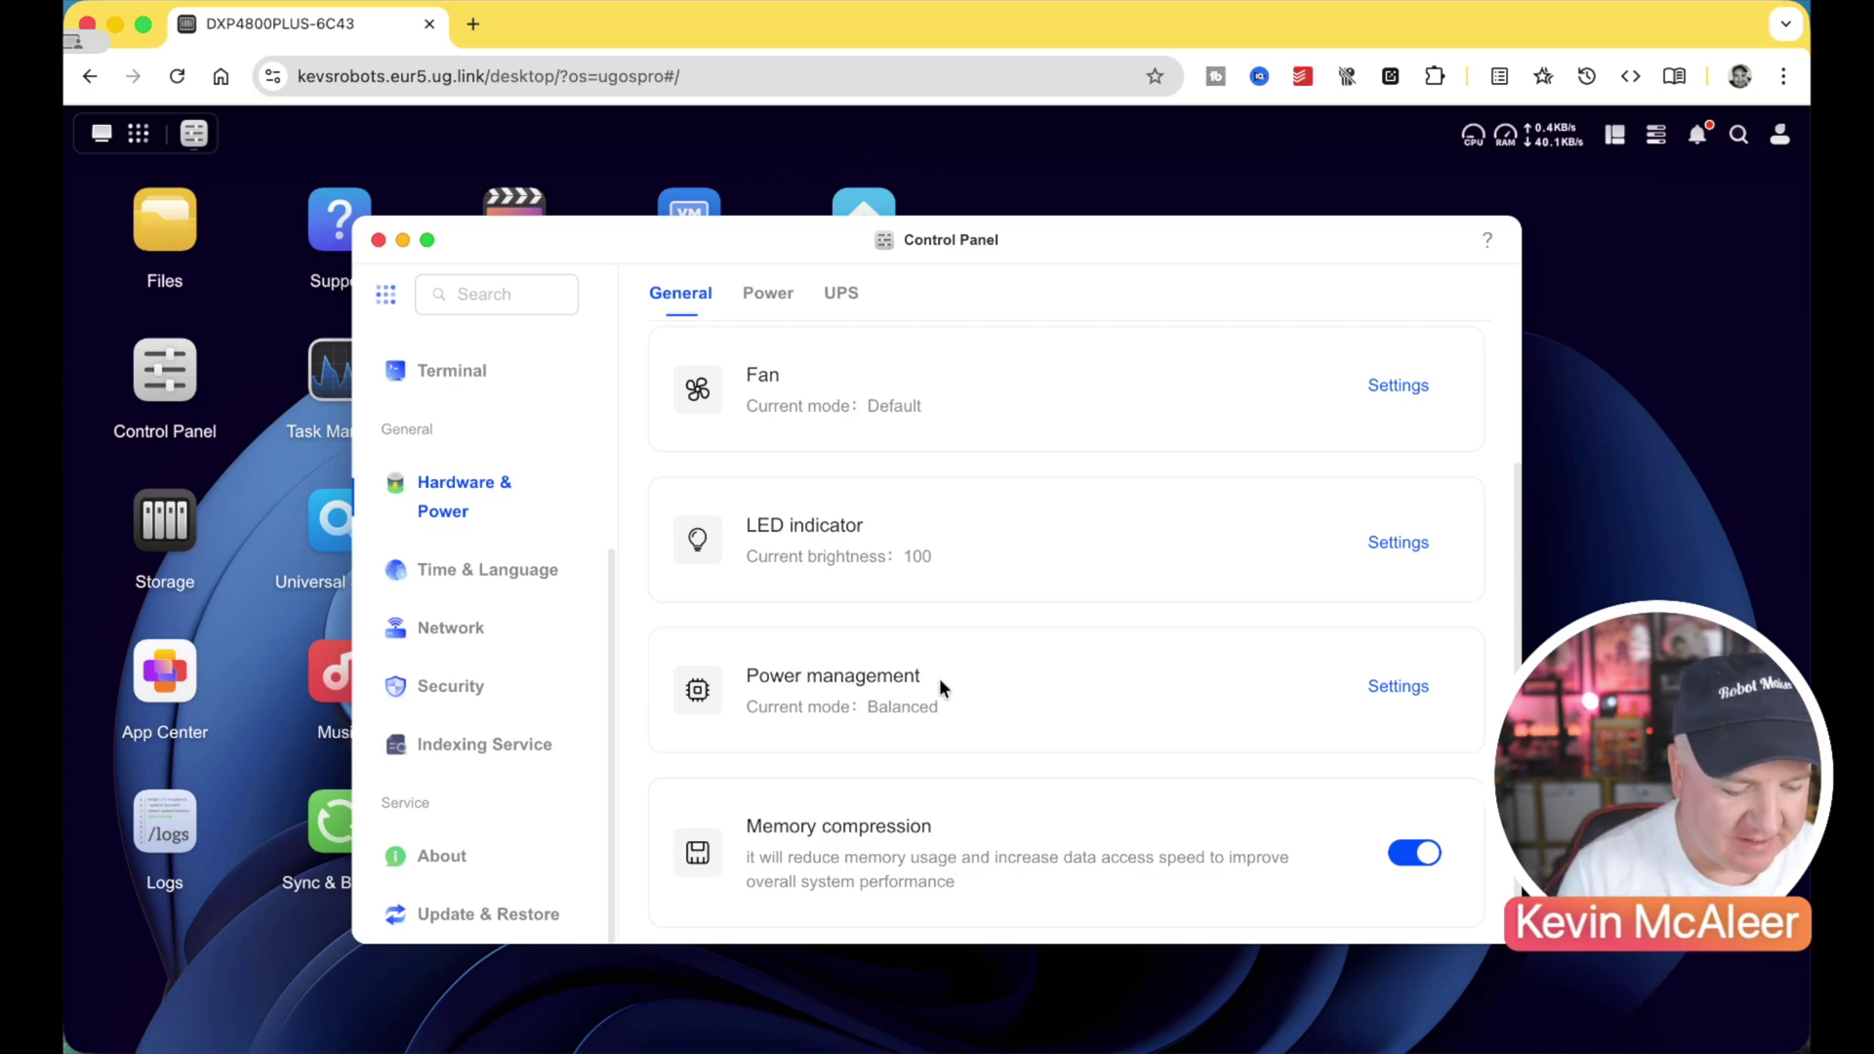
scroll(941, 682, down, 1)
click(1397, 673)
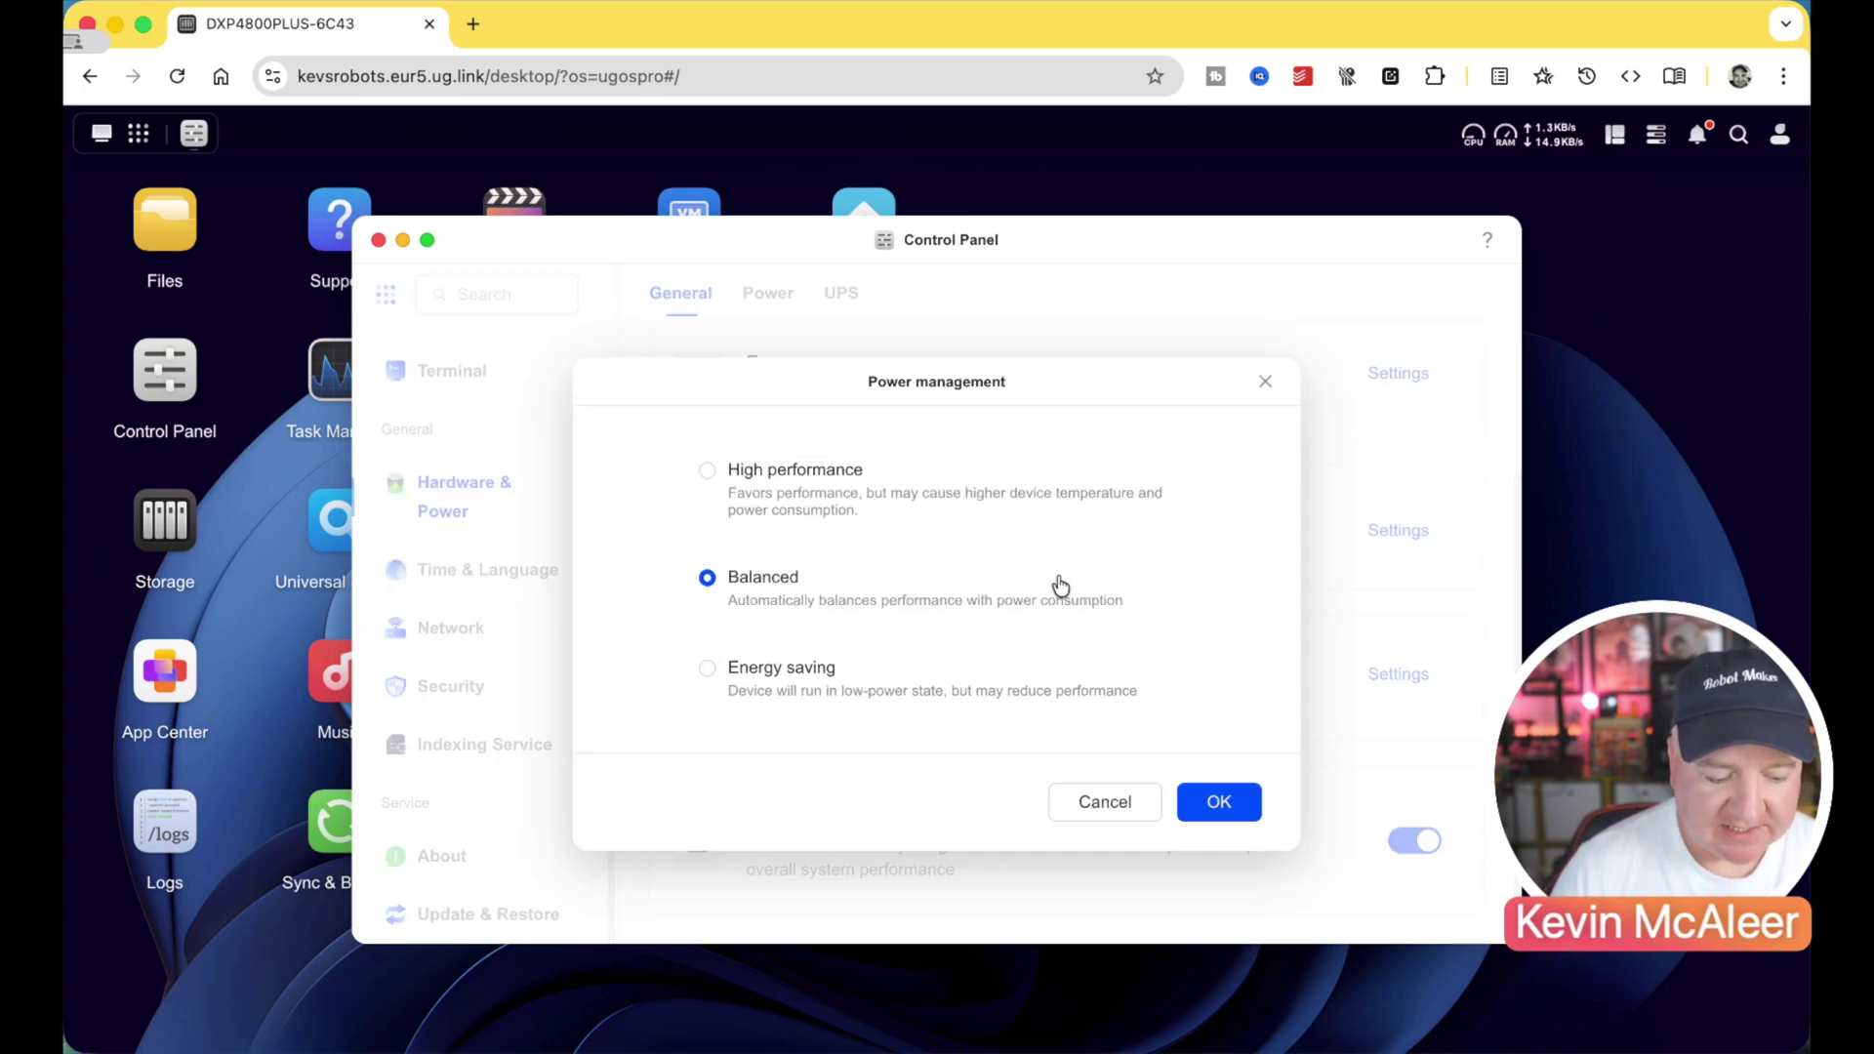
click(1091, 801)
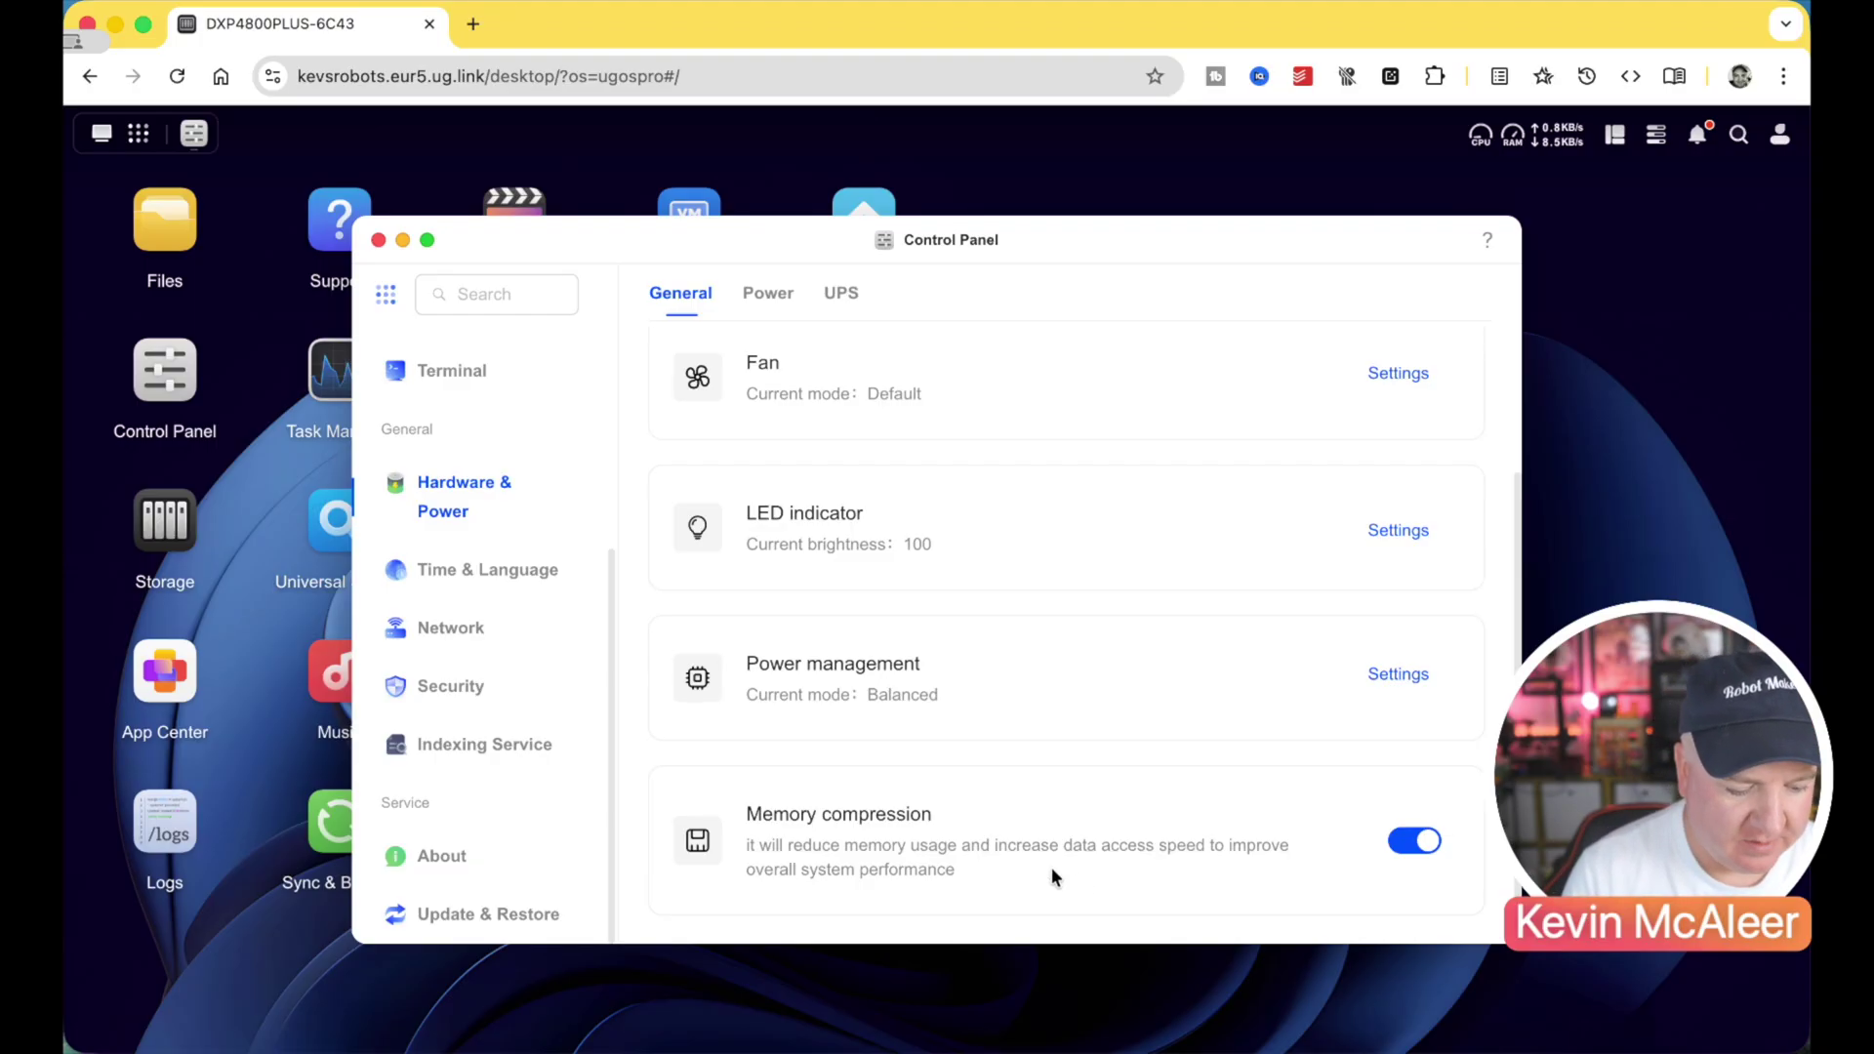
click(502, 584)
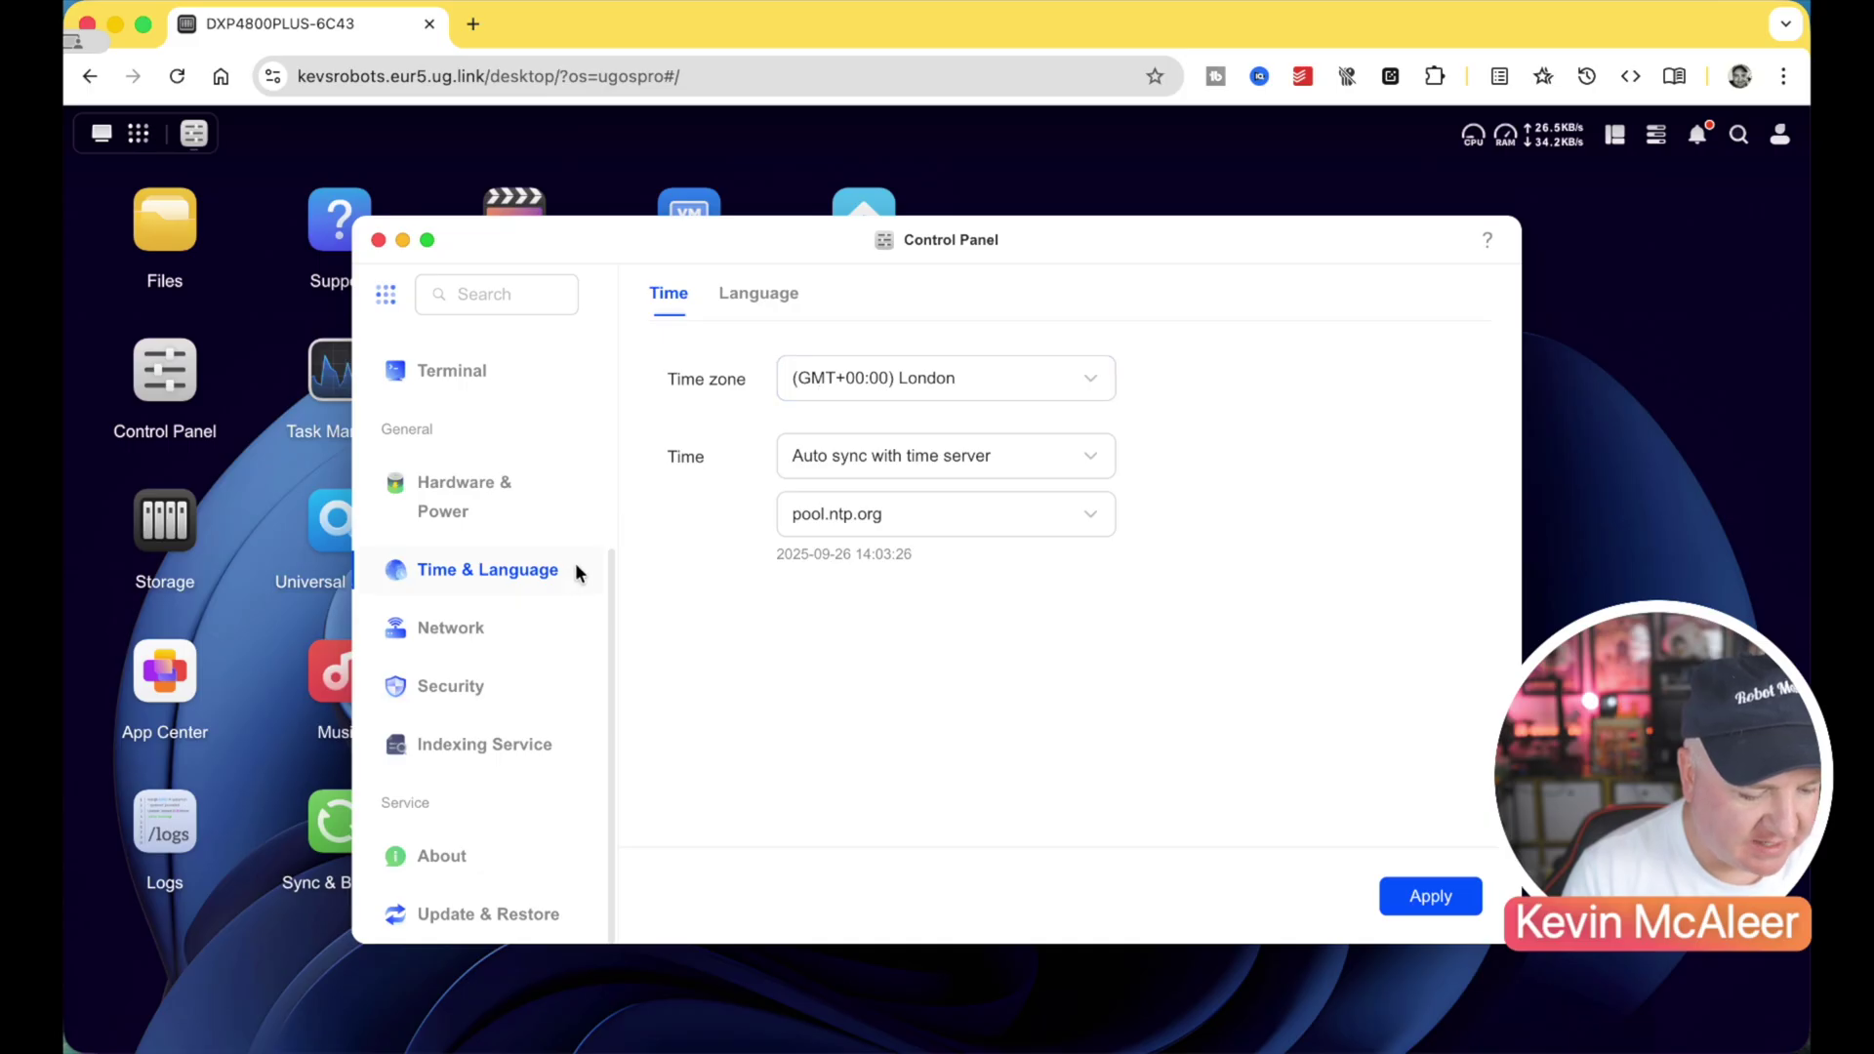
click(517, 629)
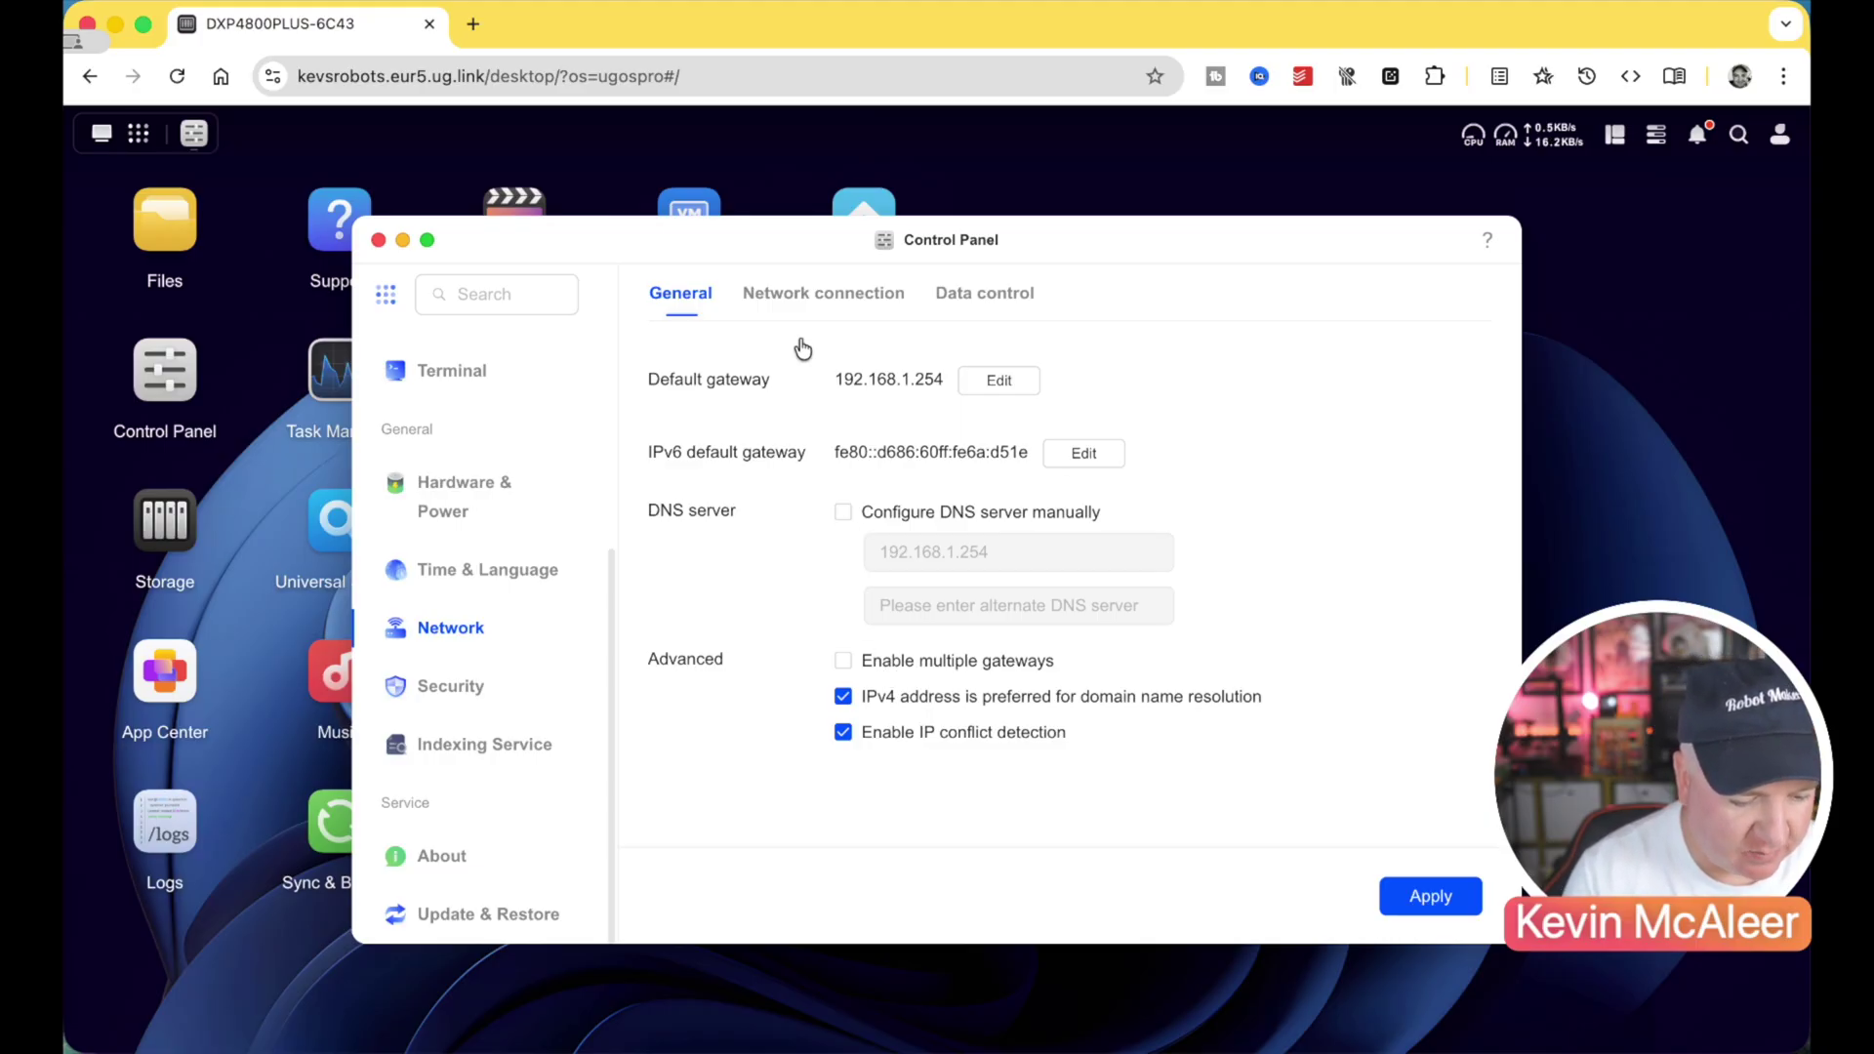
click(489, 691)
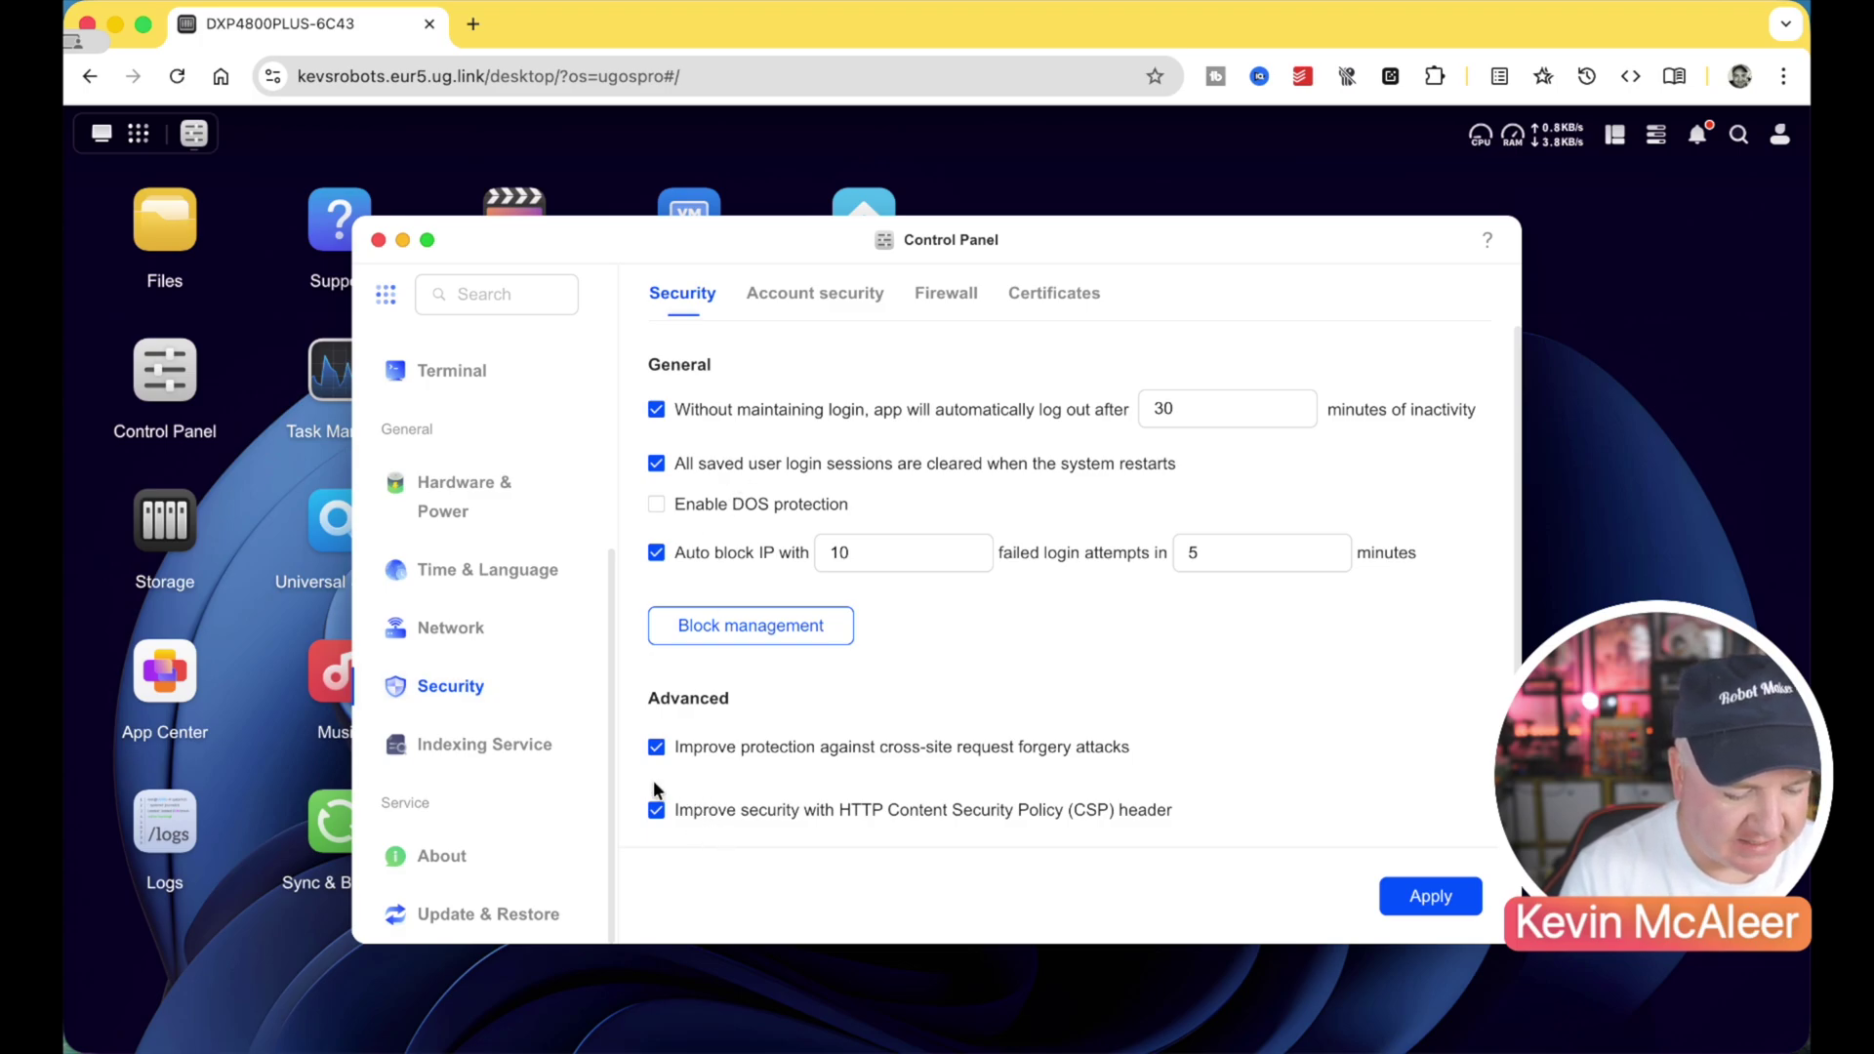
click(540, 762)
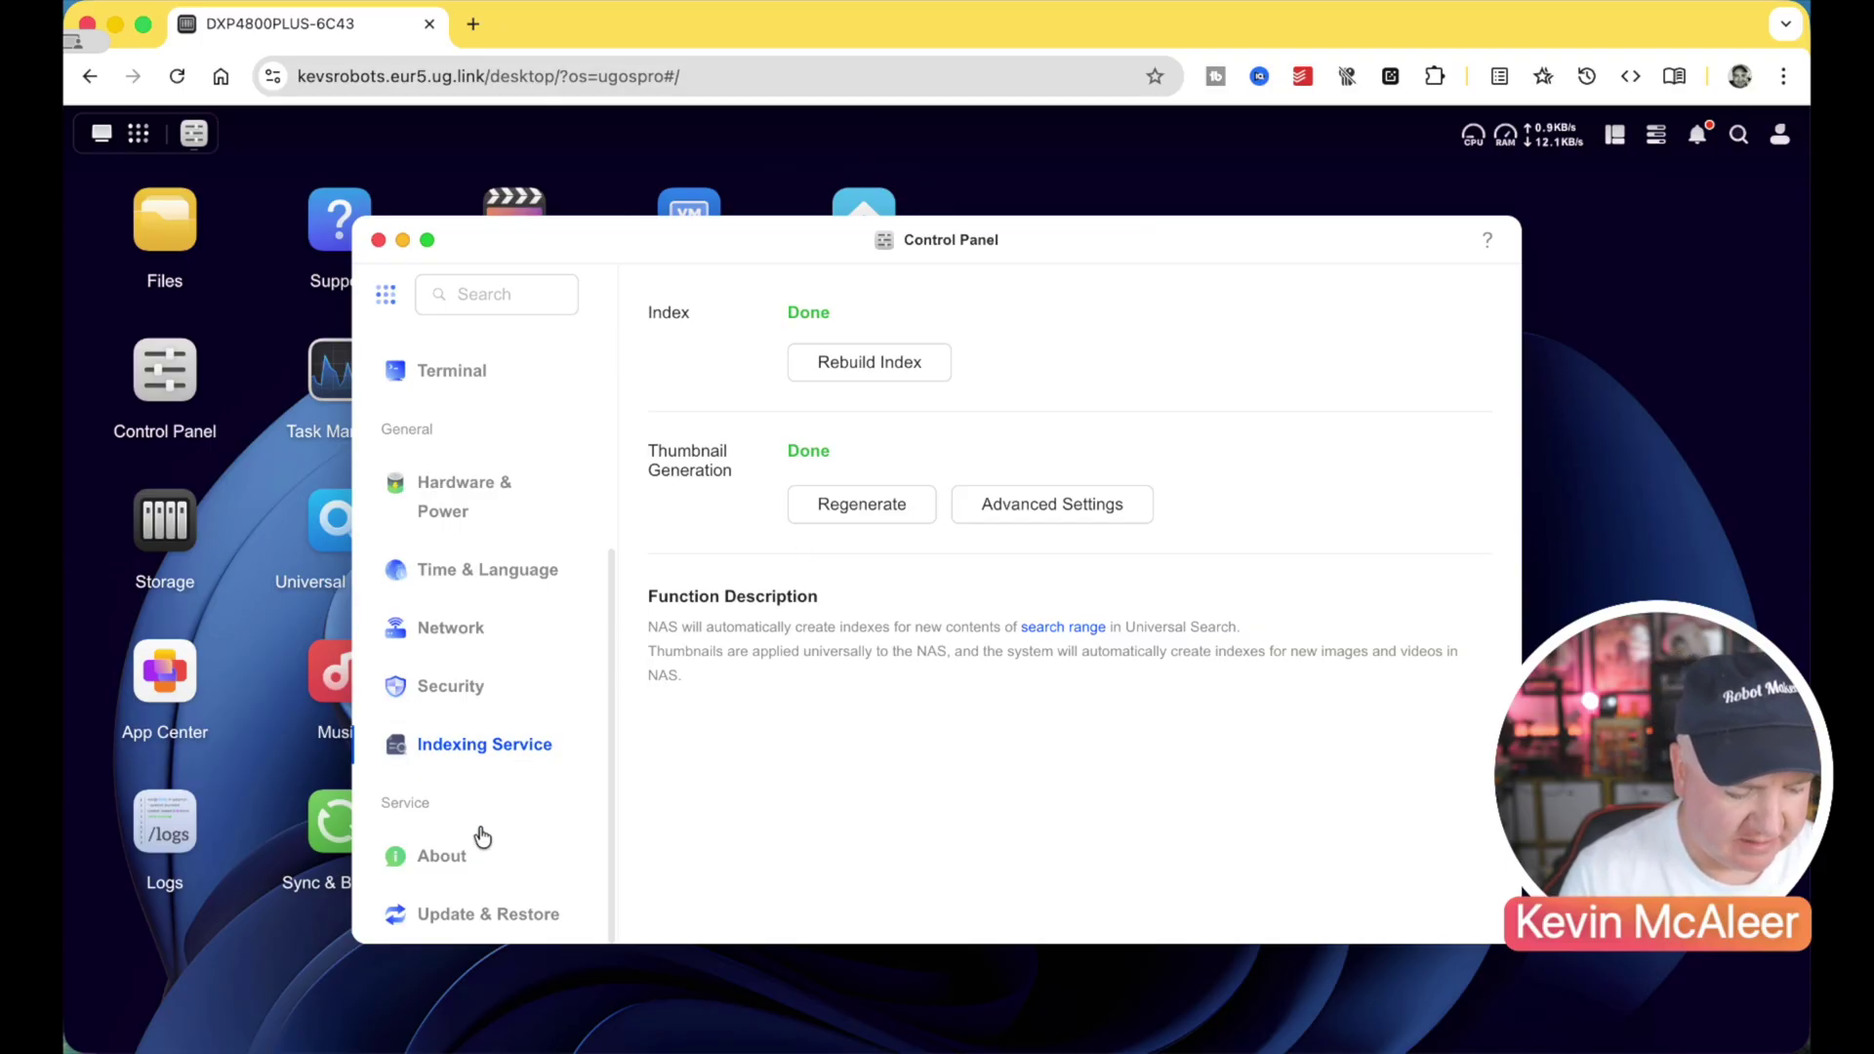
click(466, 857)
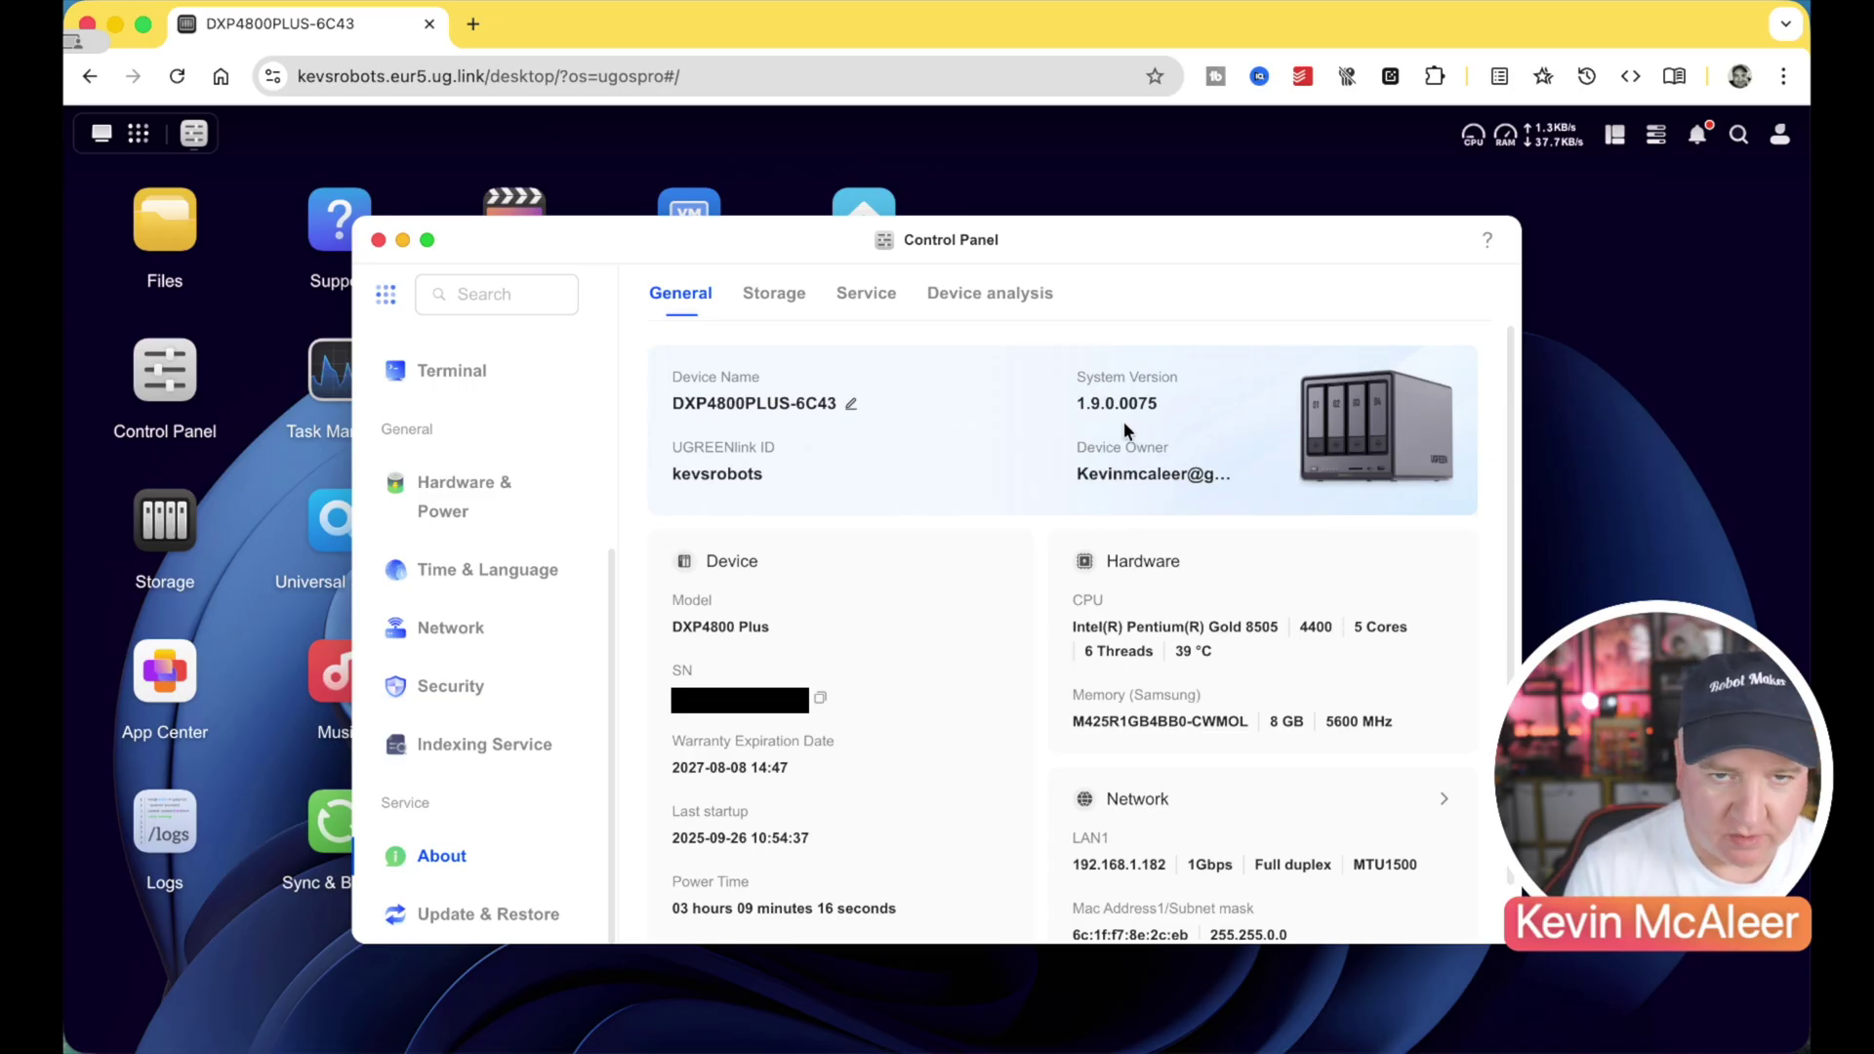
- Scroll the About page, then confirm in Update & Restore that 1.9.0.0075 is the latest version
scroll(1100, 610, down, 1)
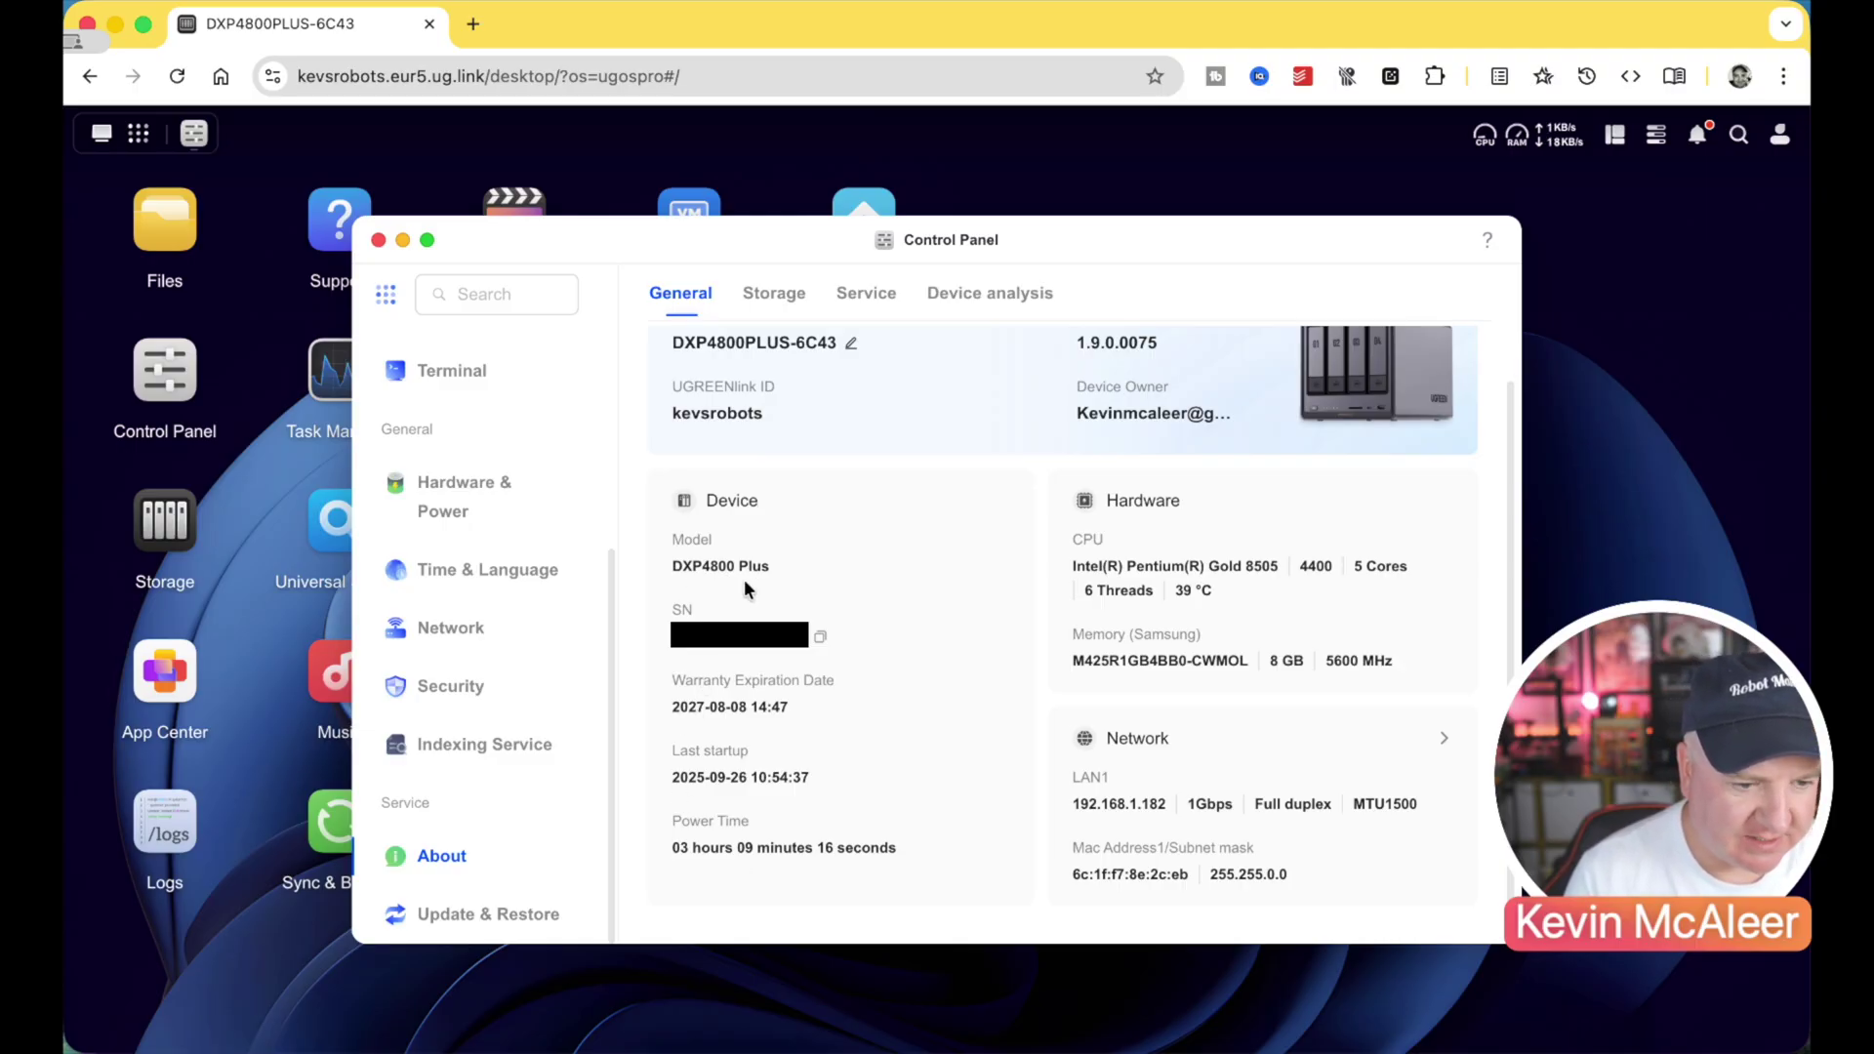
click(502, 910)
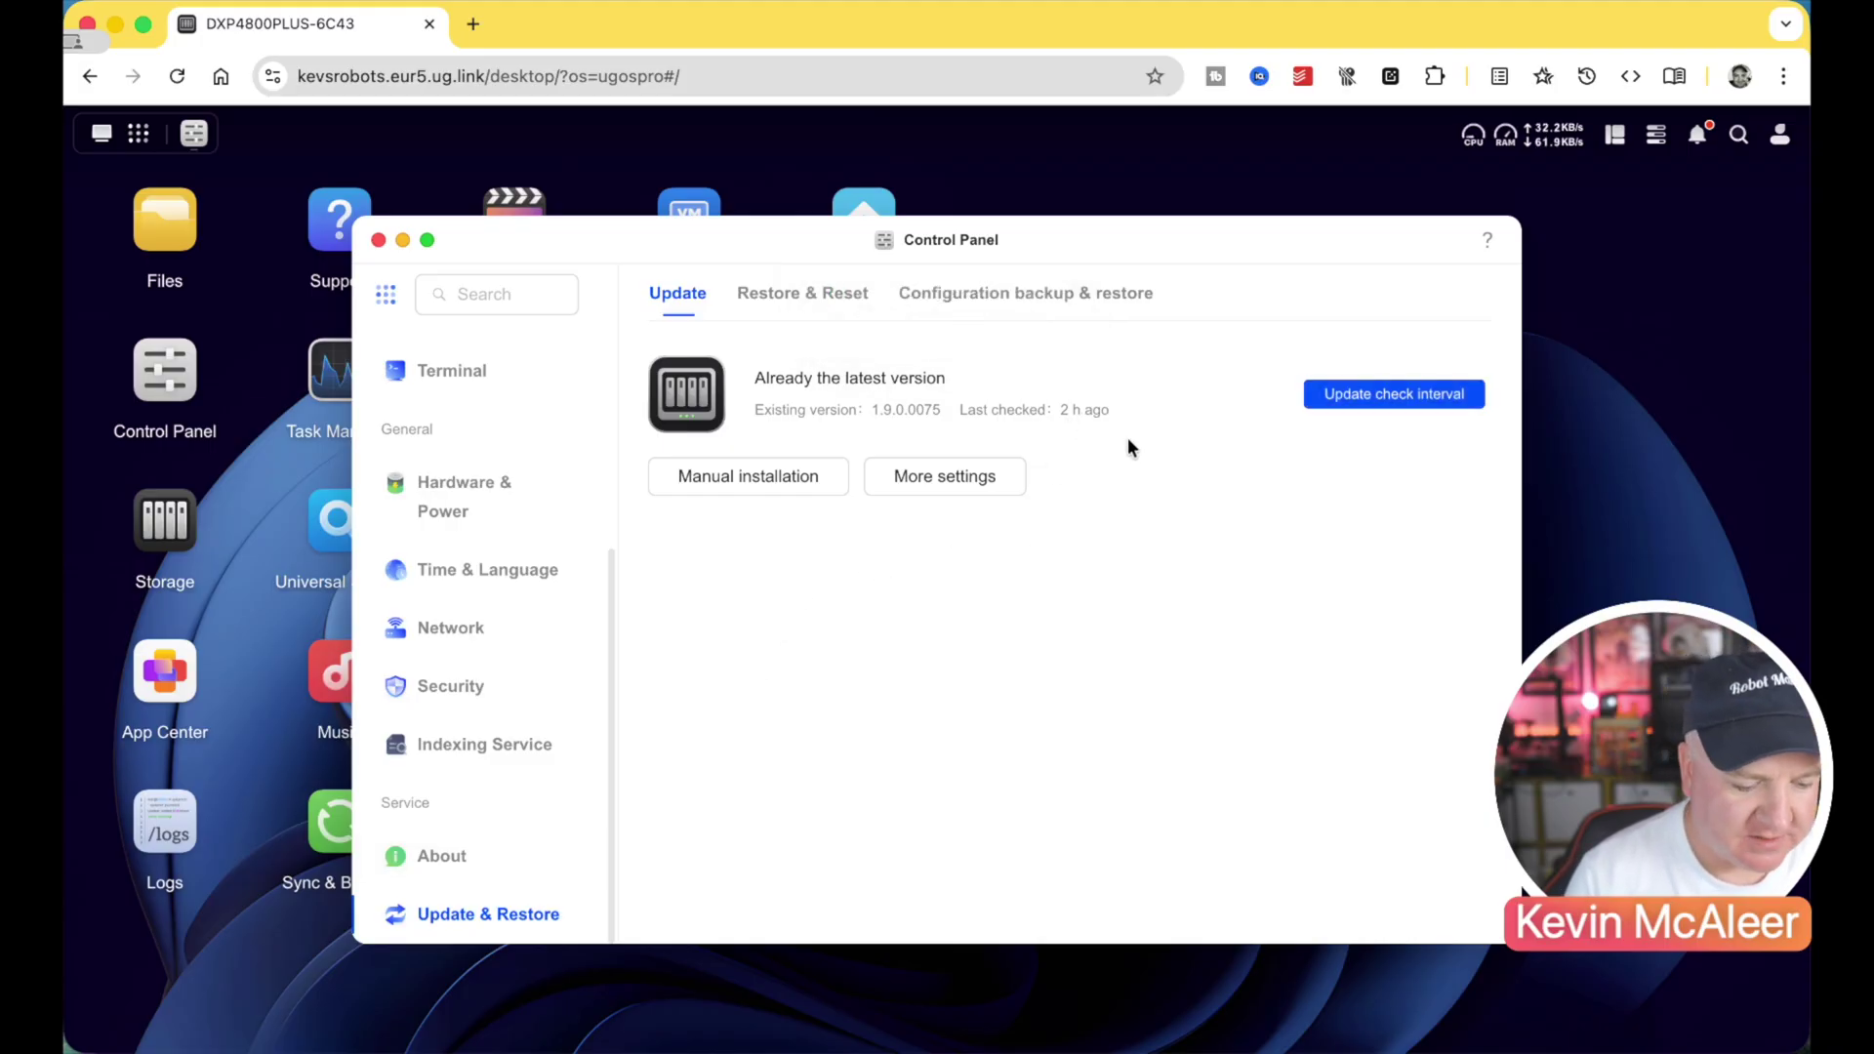
scroll(535, 500, up, 3)
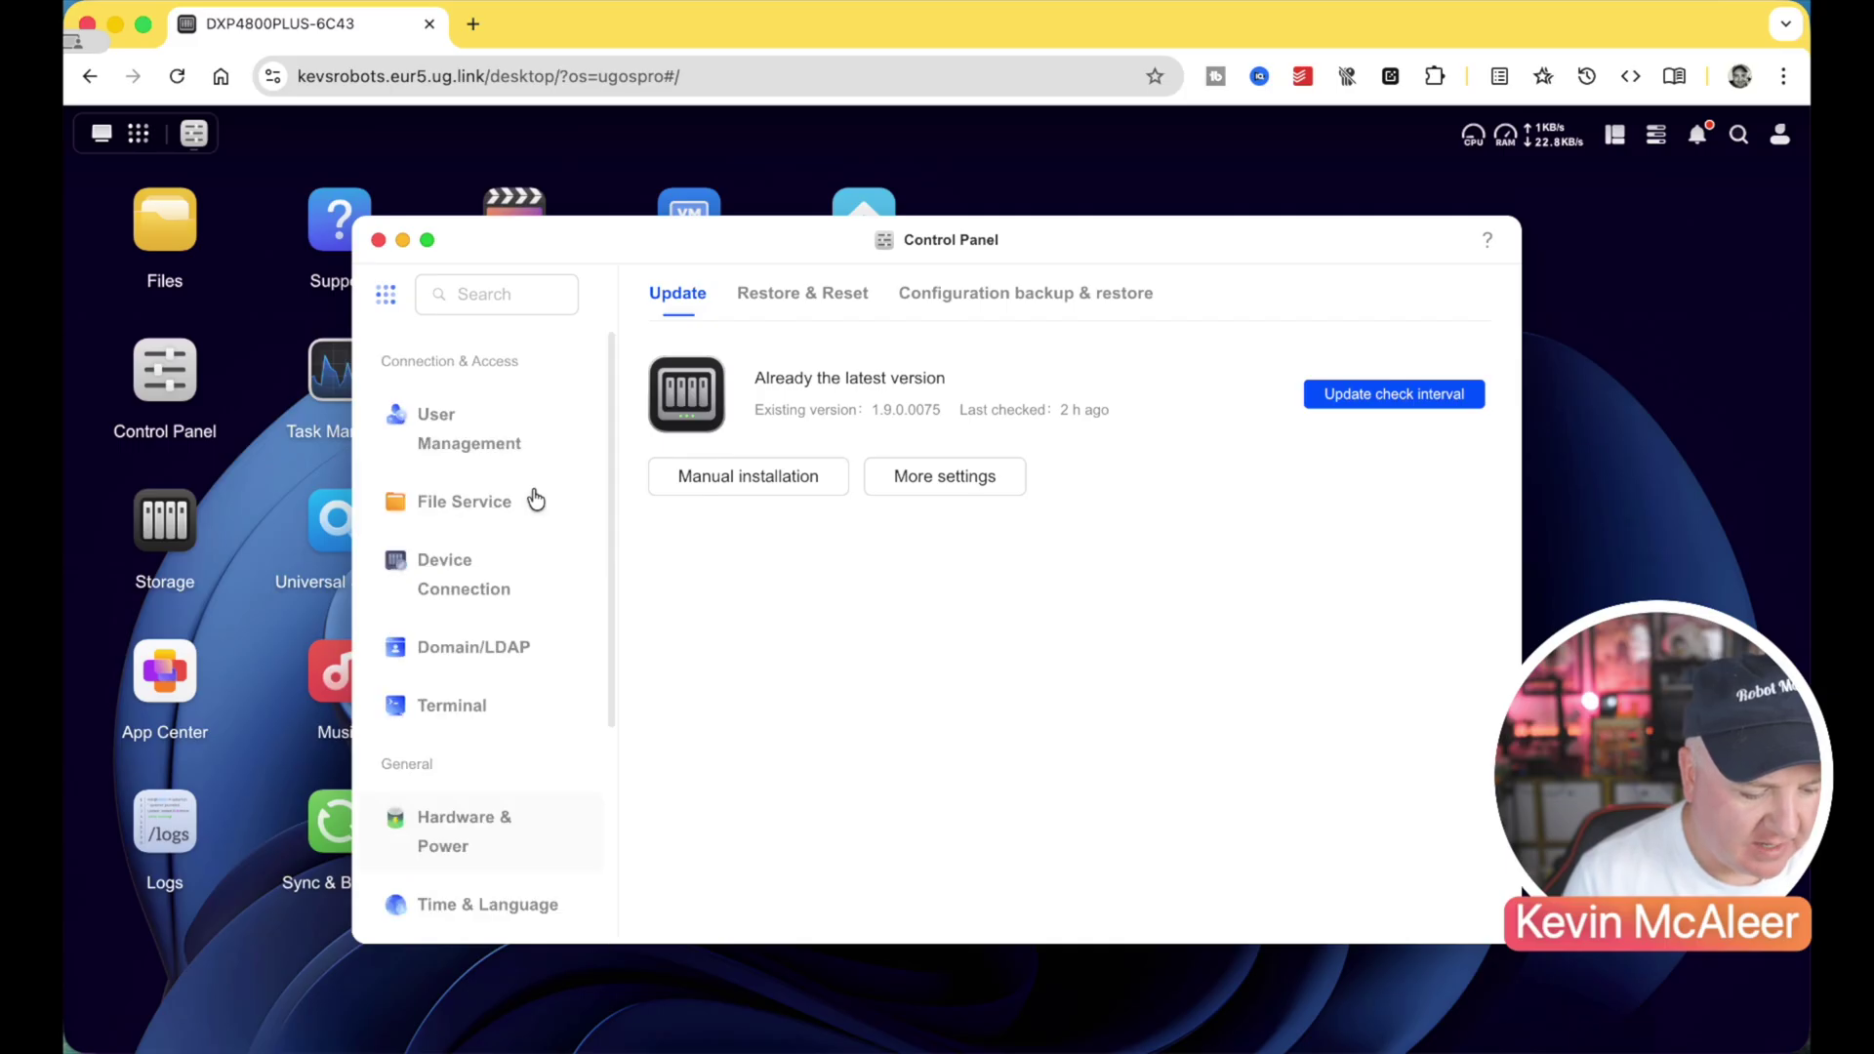
- Close Control Panel and view the installed hard drives in Storage
click(377, 239)
scroll(916, 651, down, 2)
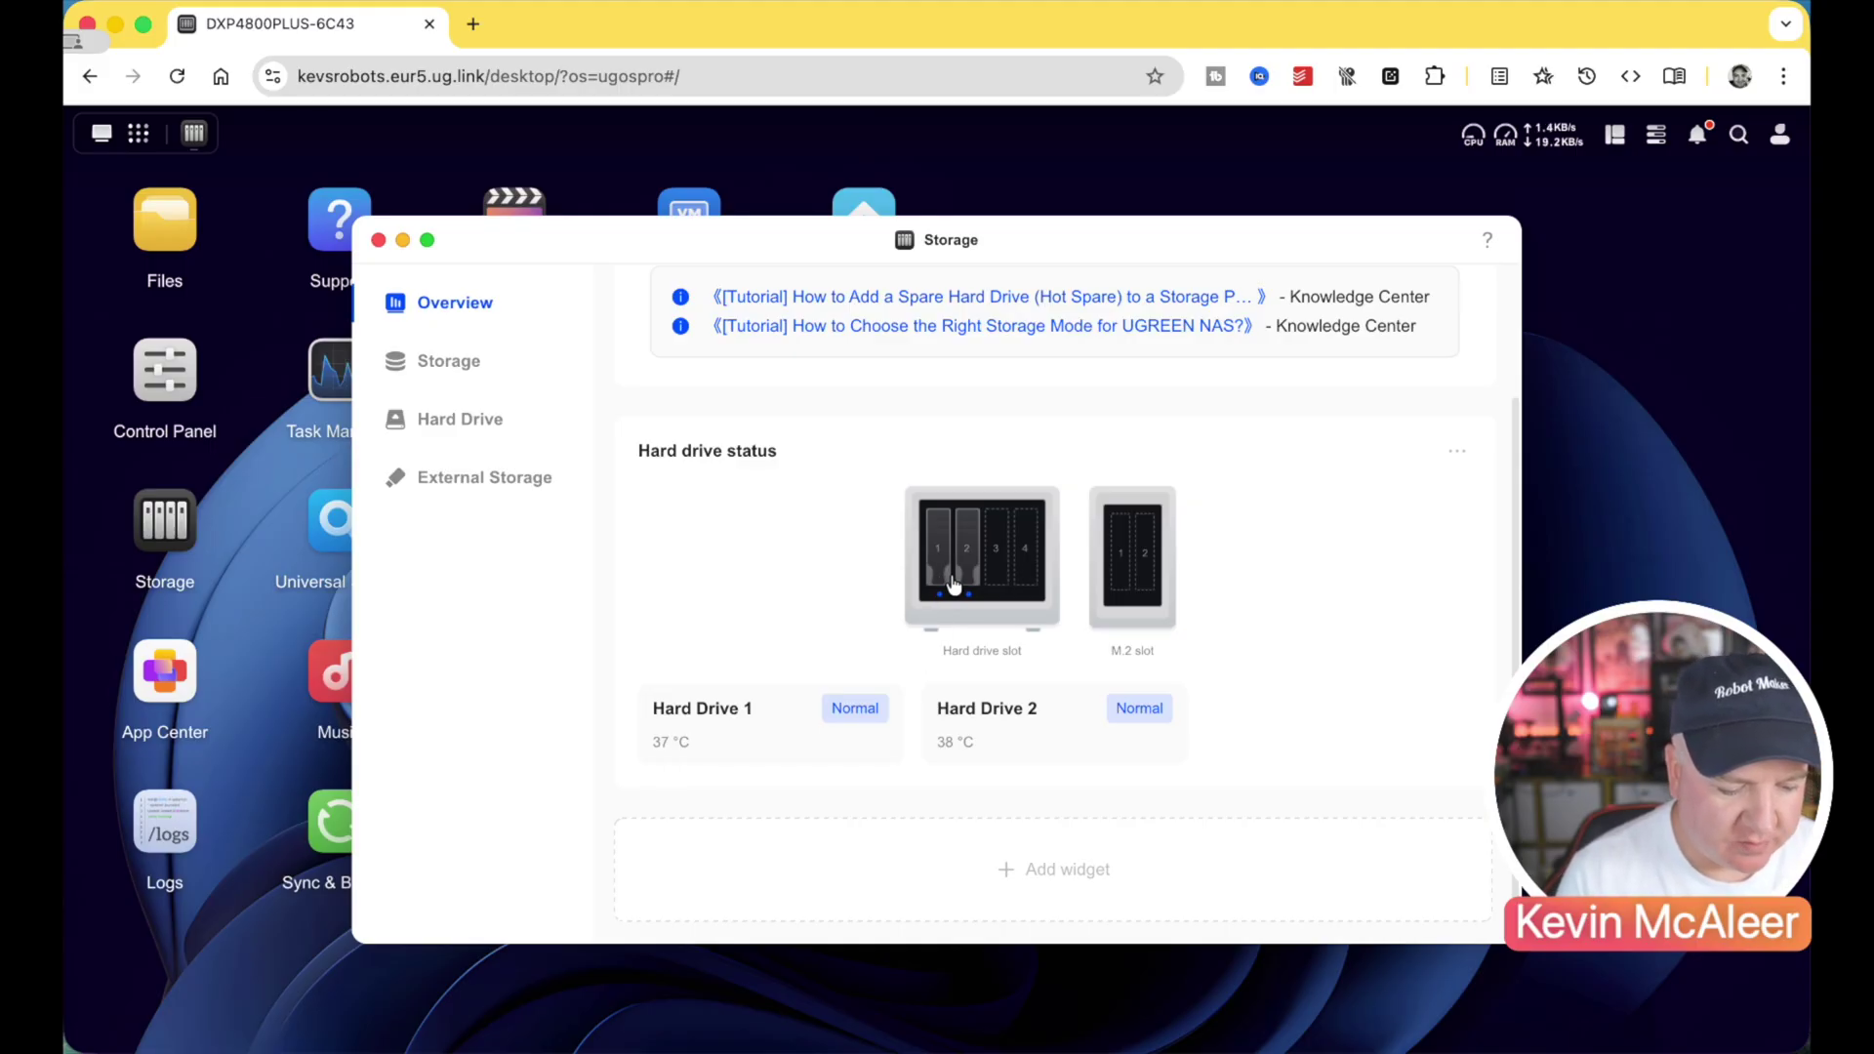
click(478, 369)
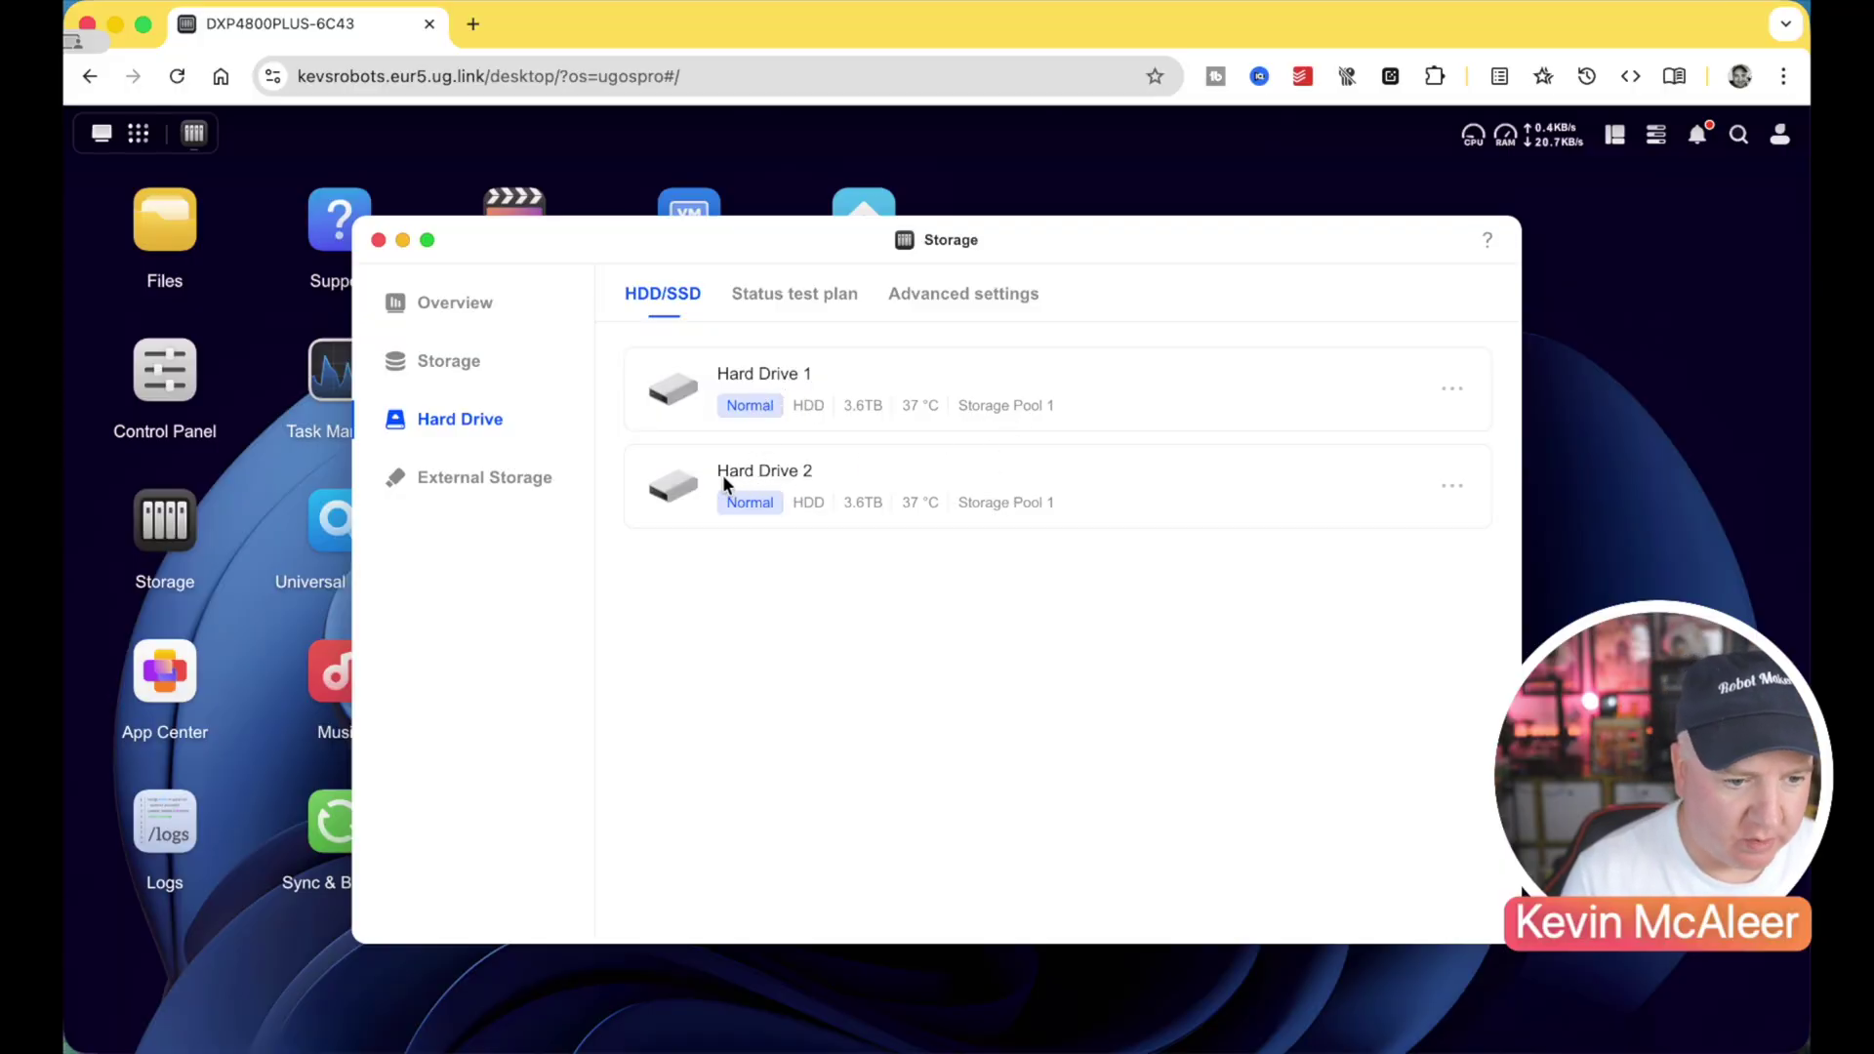
- Review the storage pool, the pool/volume creation options and External Storage, then close Storage
click(472, 363)
click(664, 362)
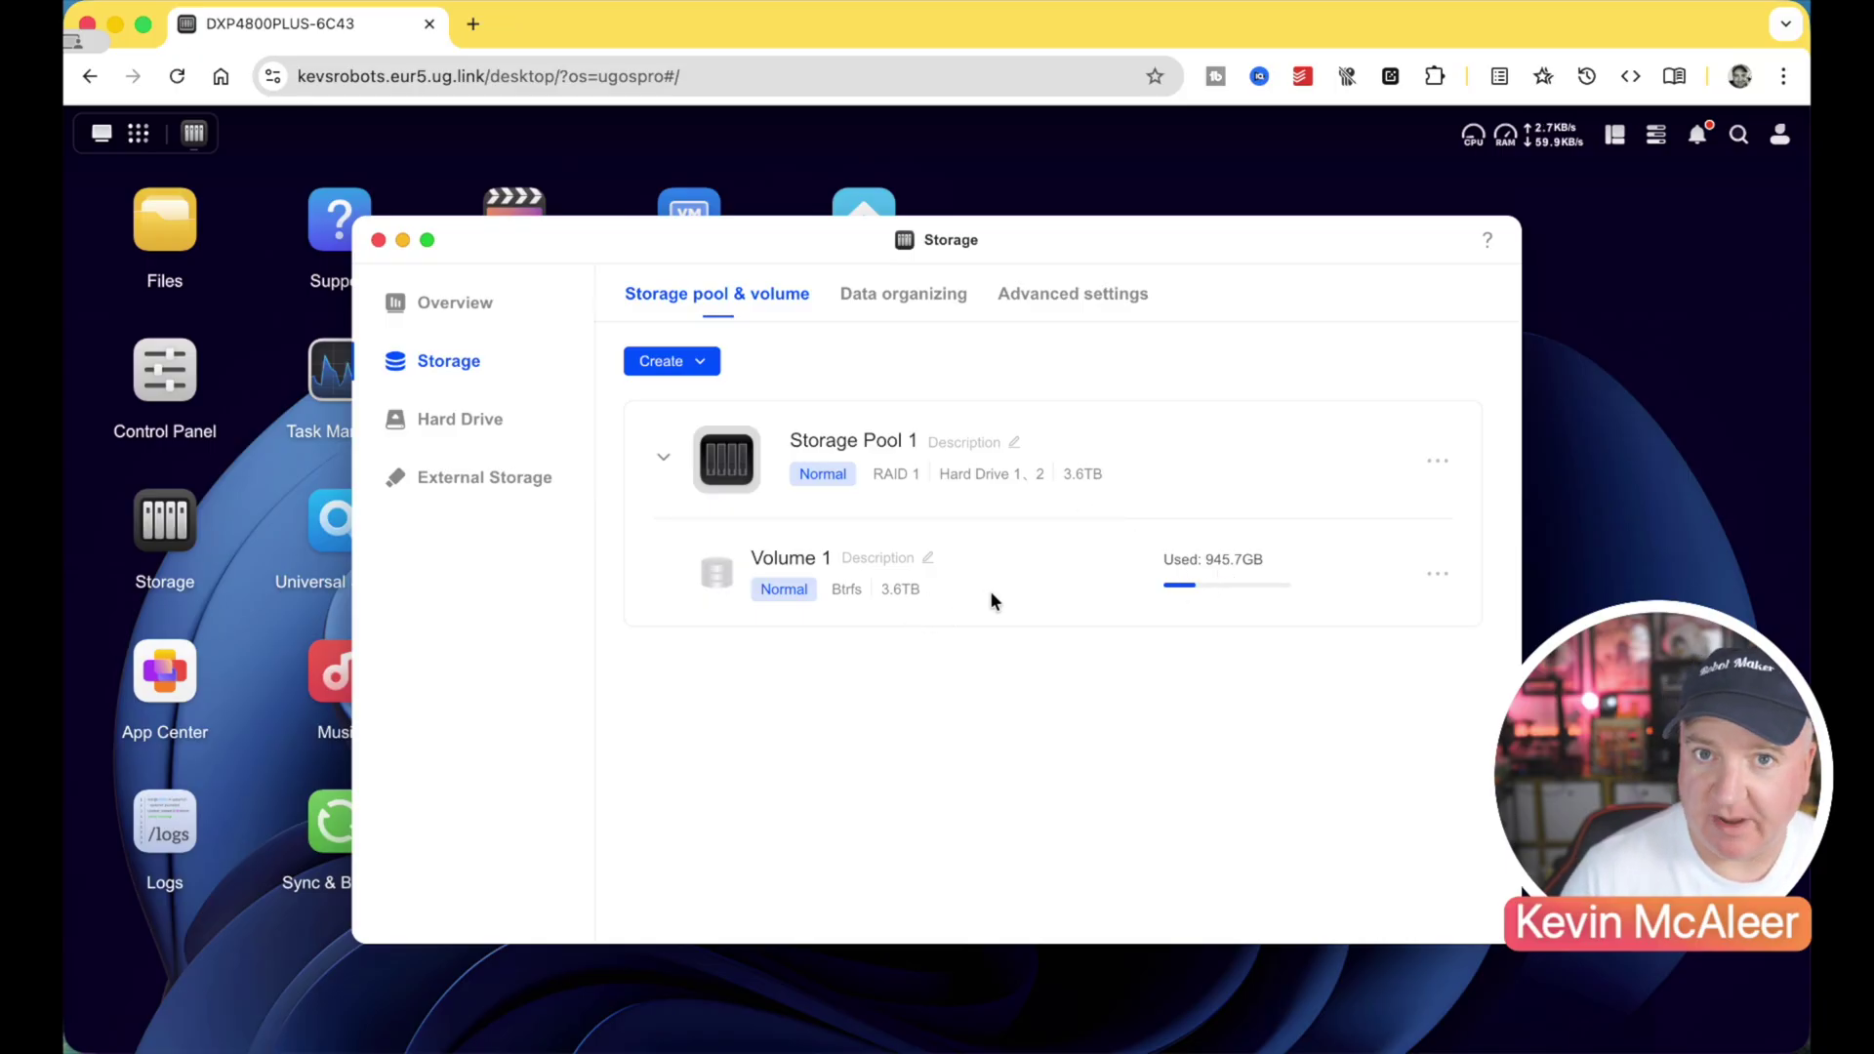
click(503, 477)
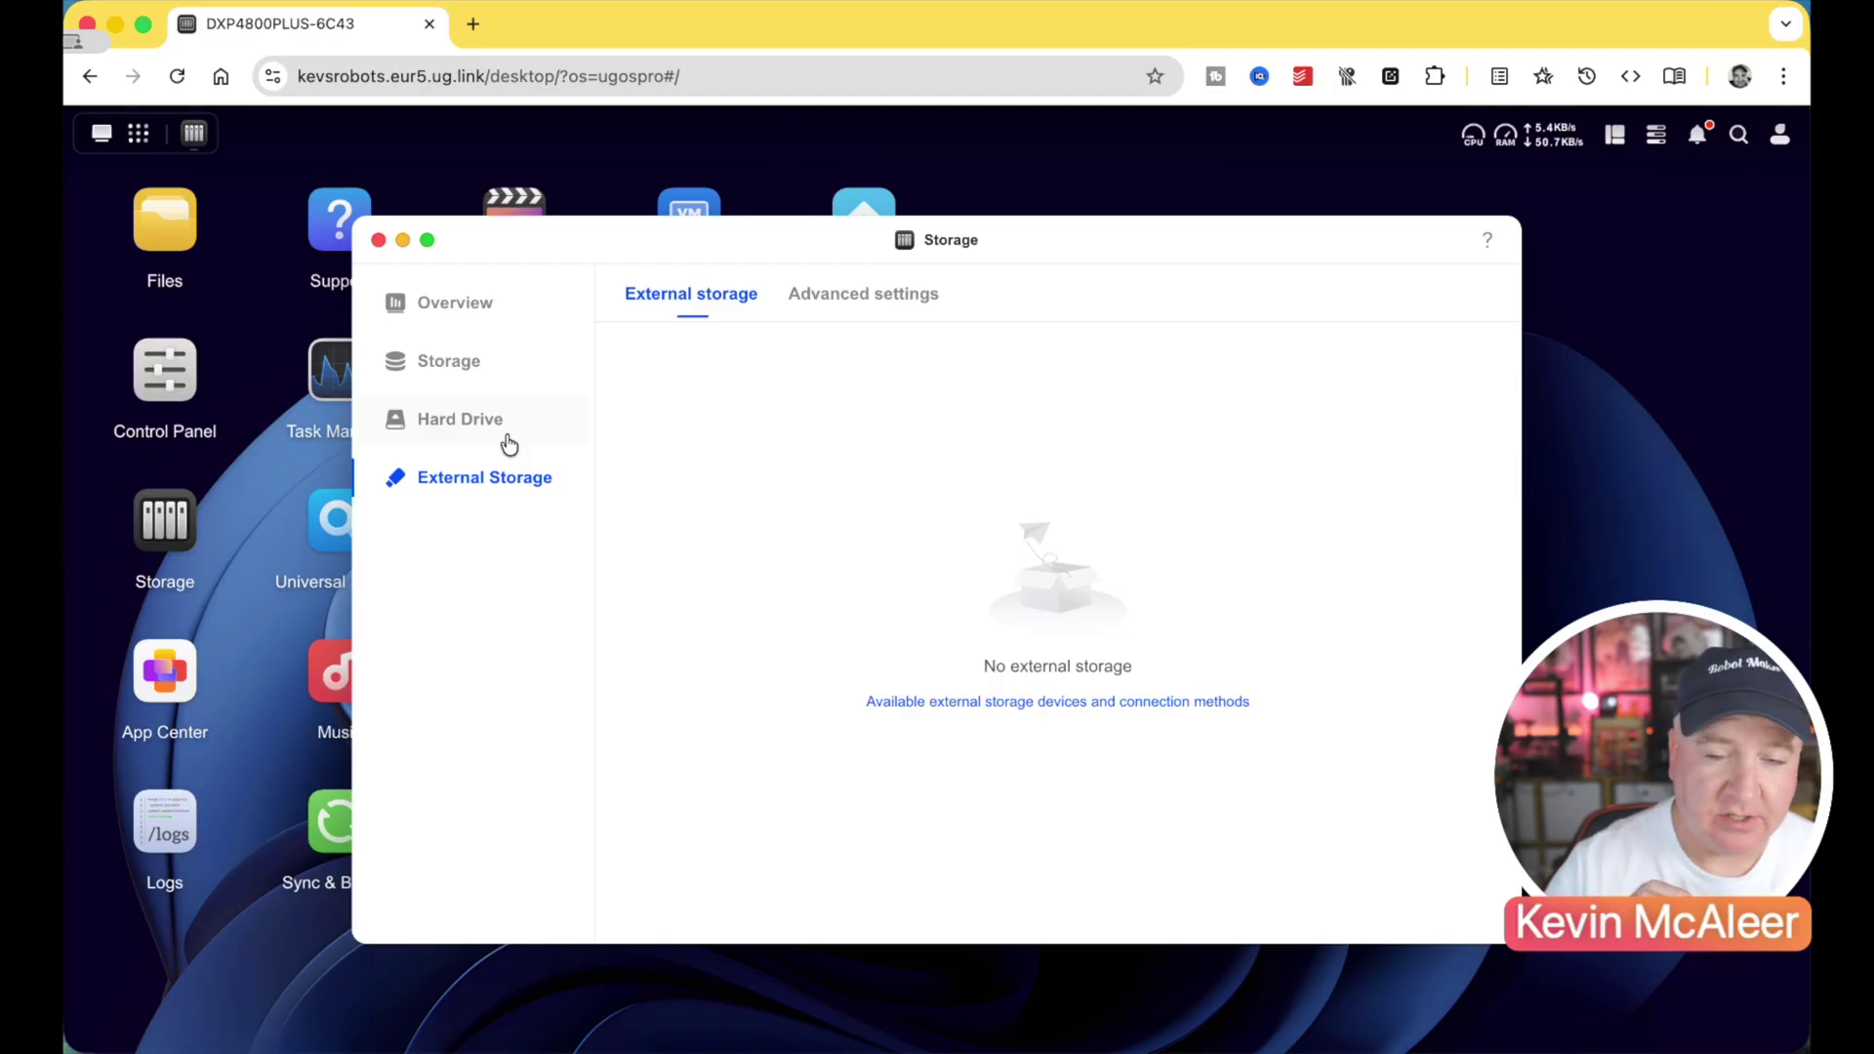
click(378, 240)
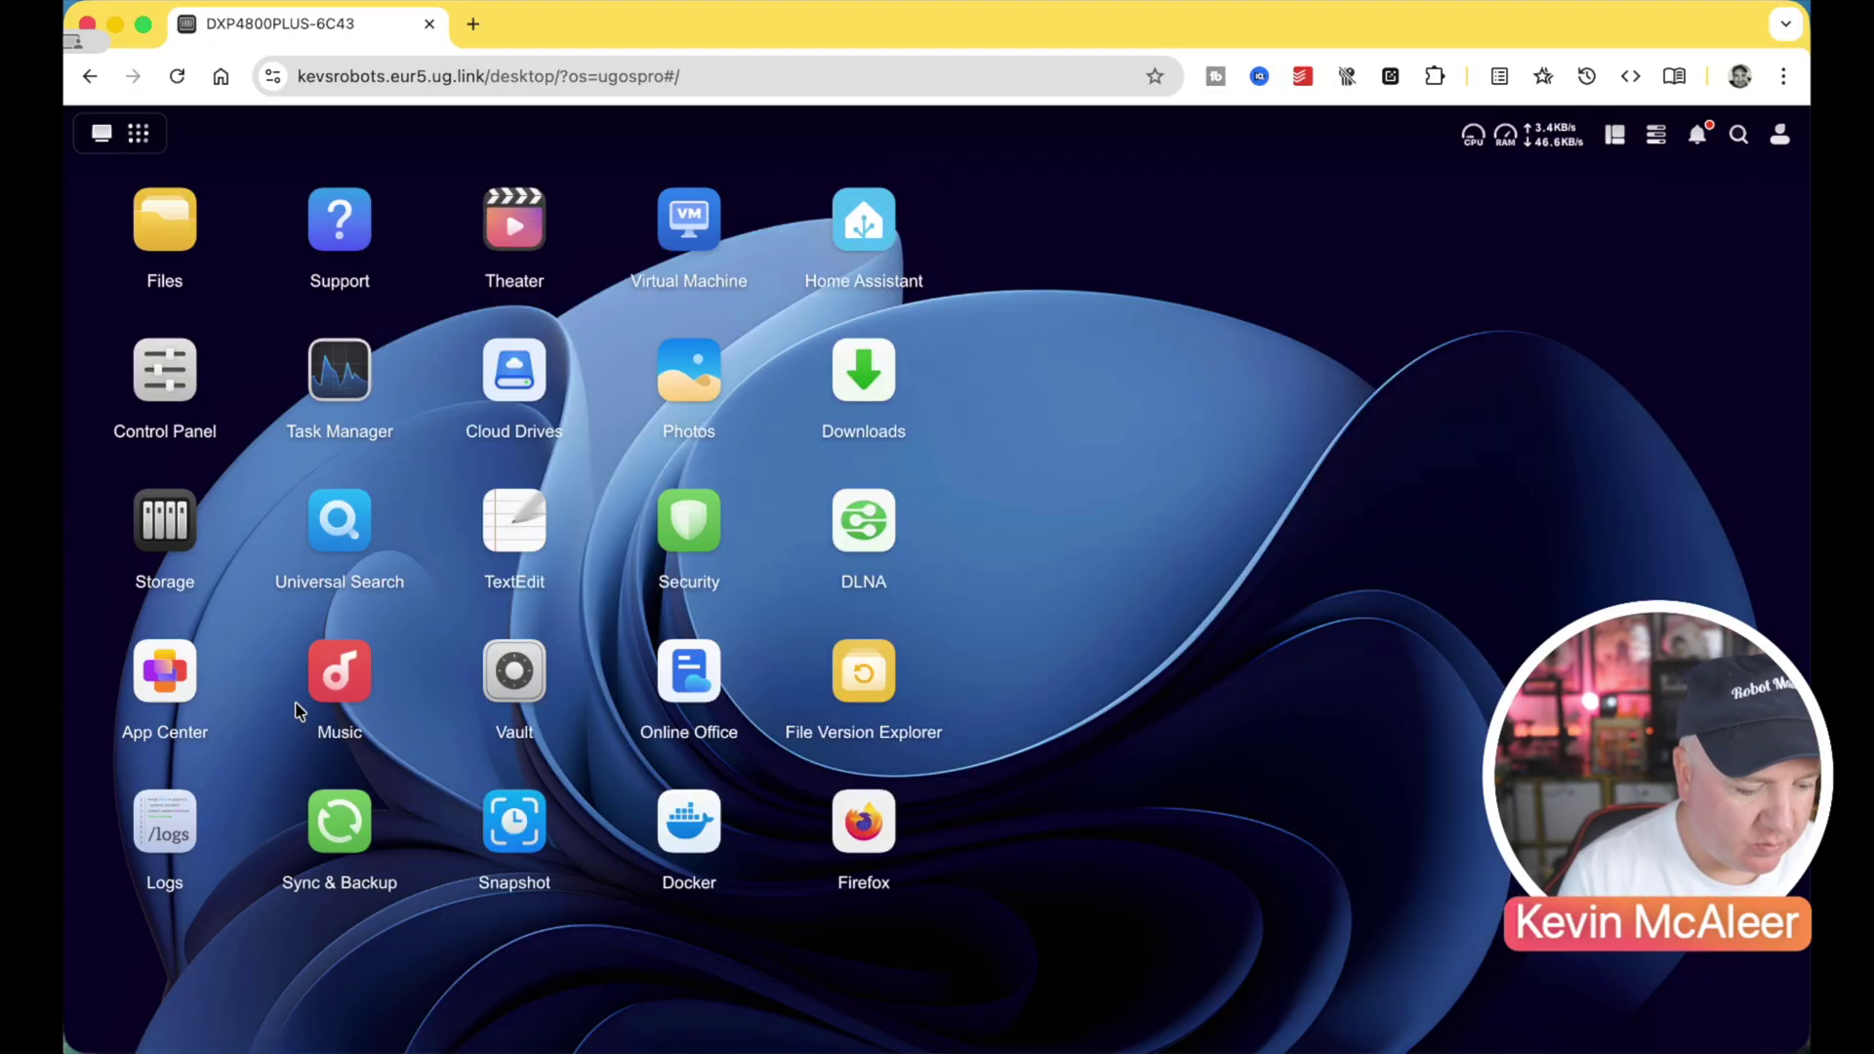
- Open App Center and scroll the All apps list down to Jellyfin
click(153, 684)
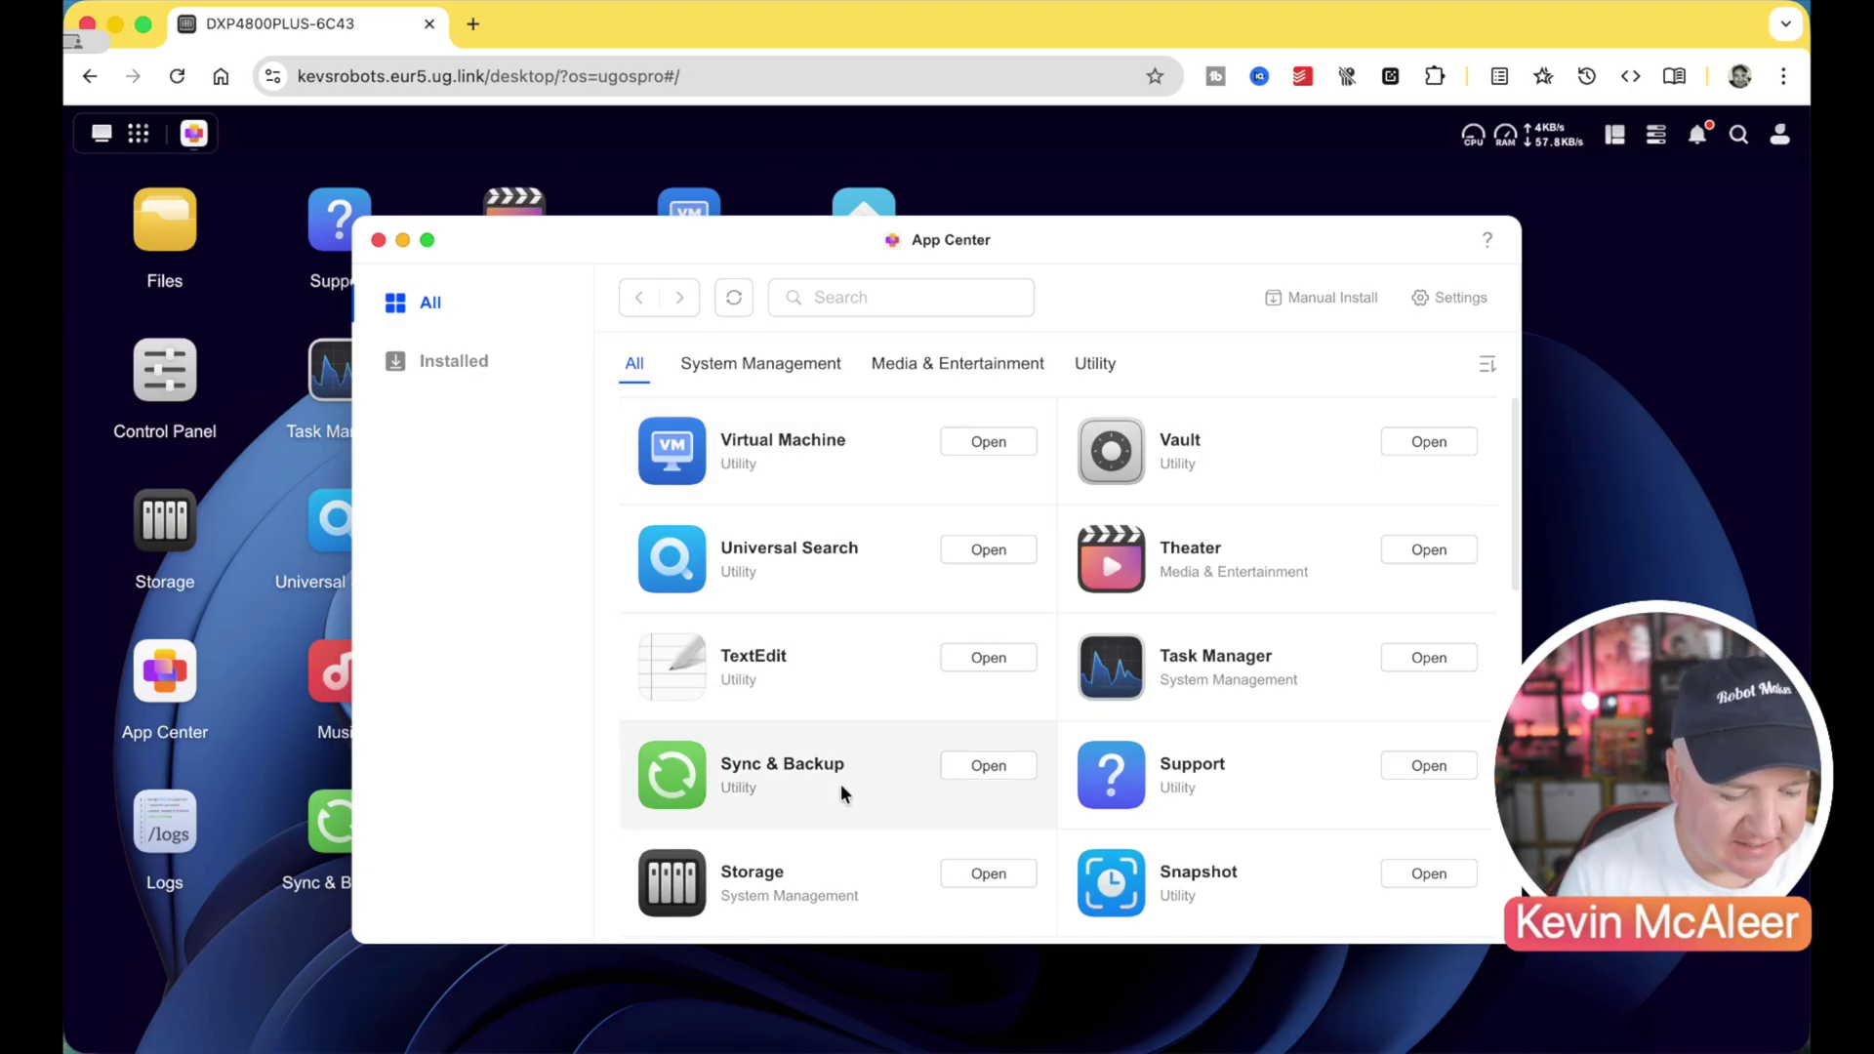
scroll(841, 794, down, 5)
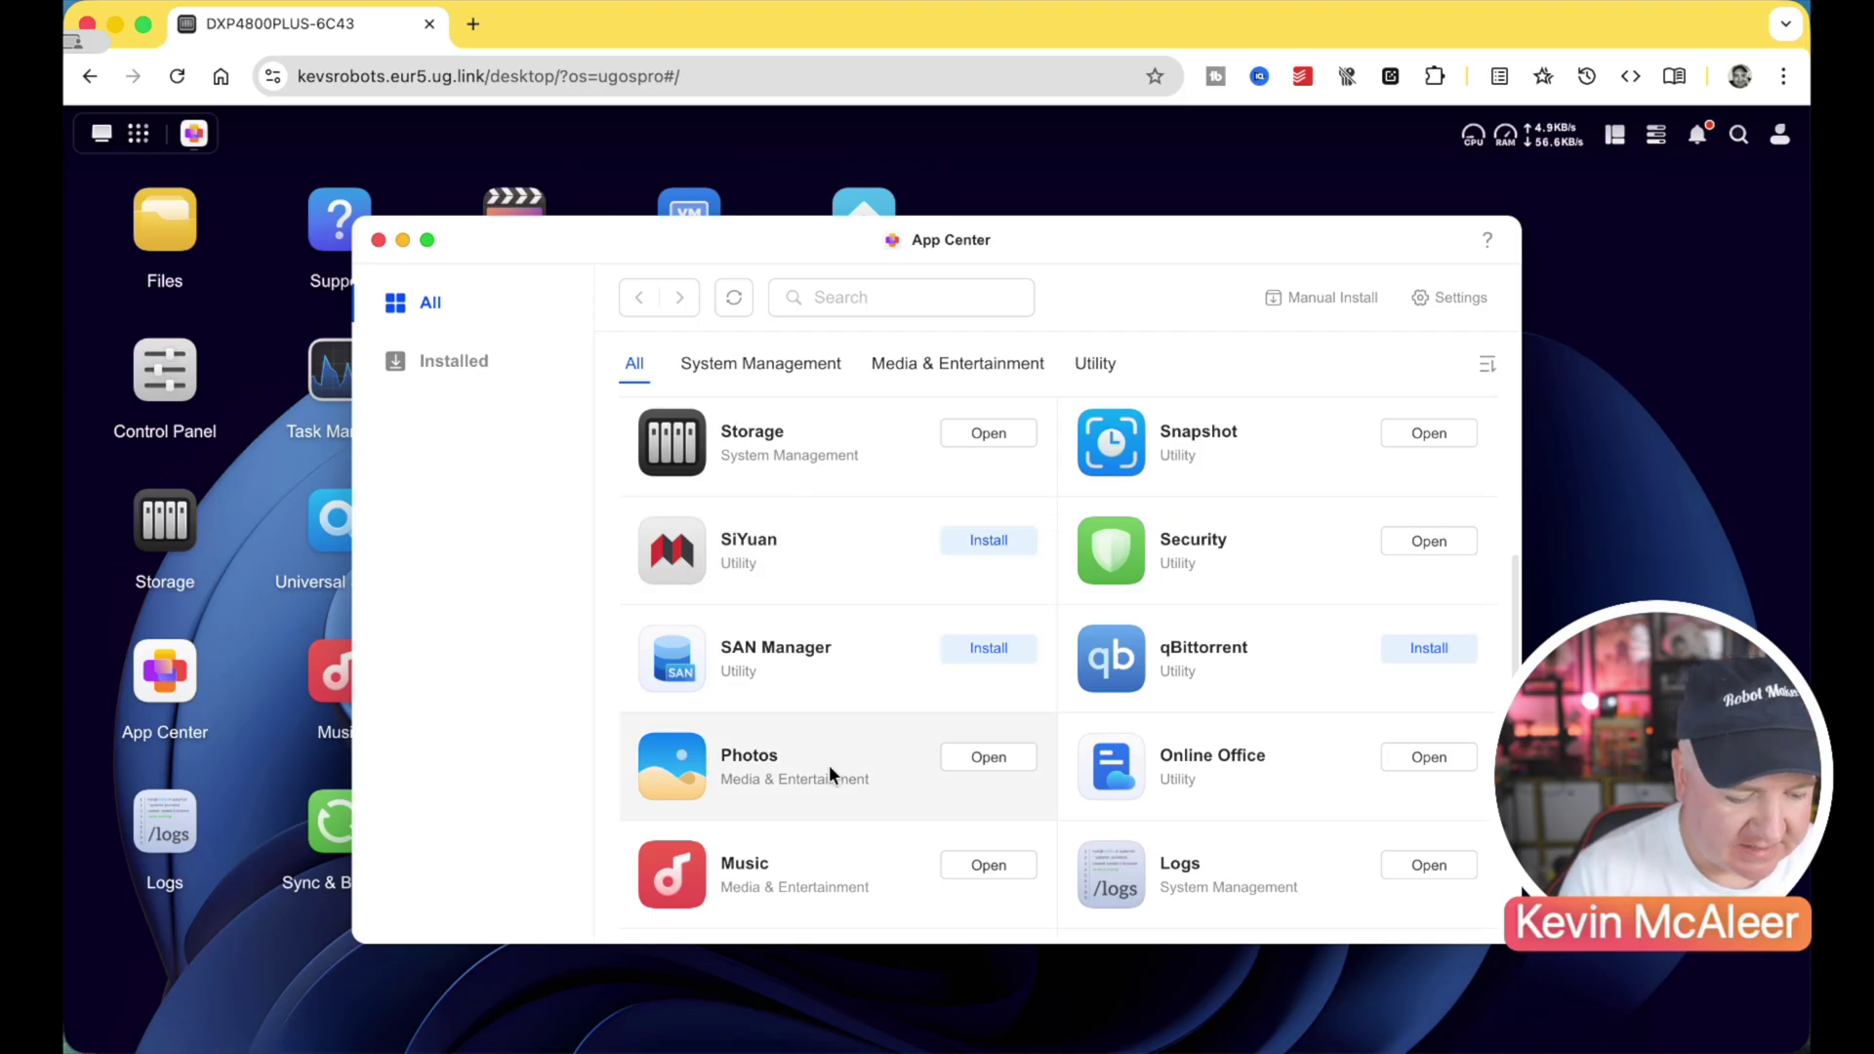
scroll(829, 771, down, 3)
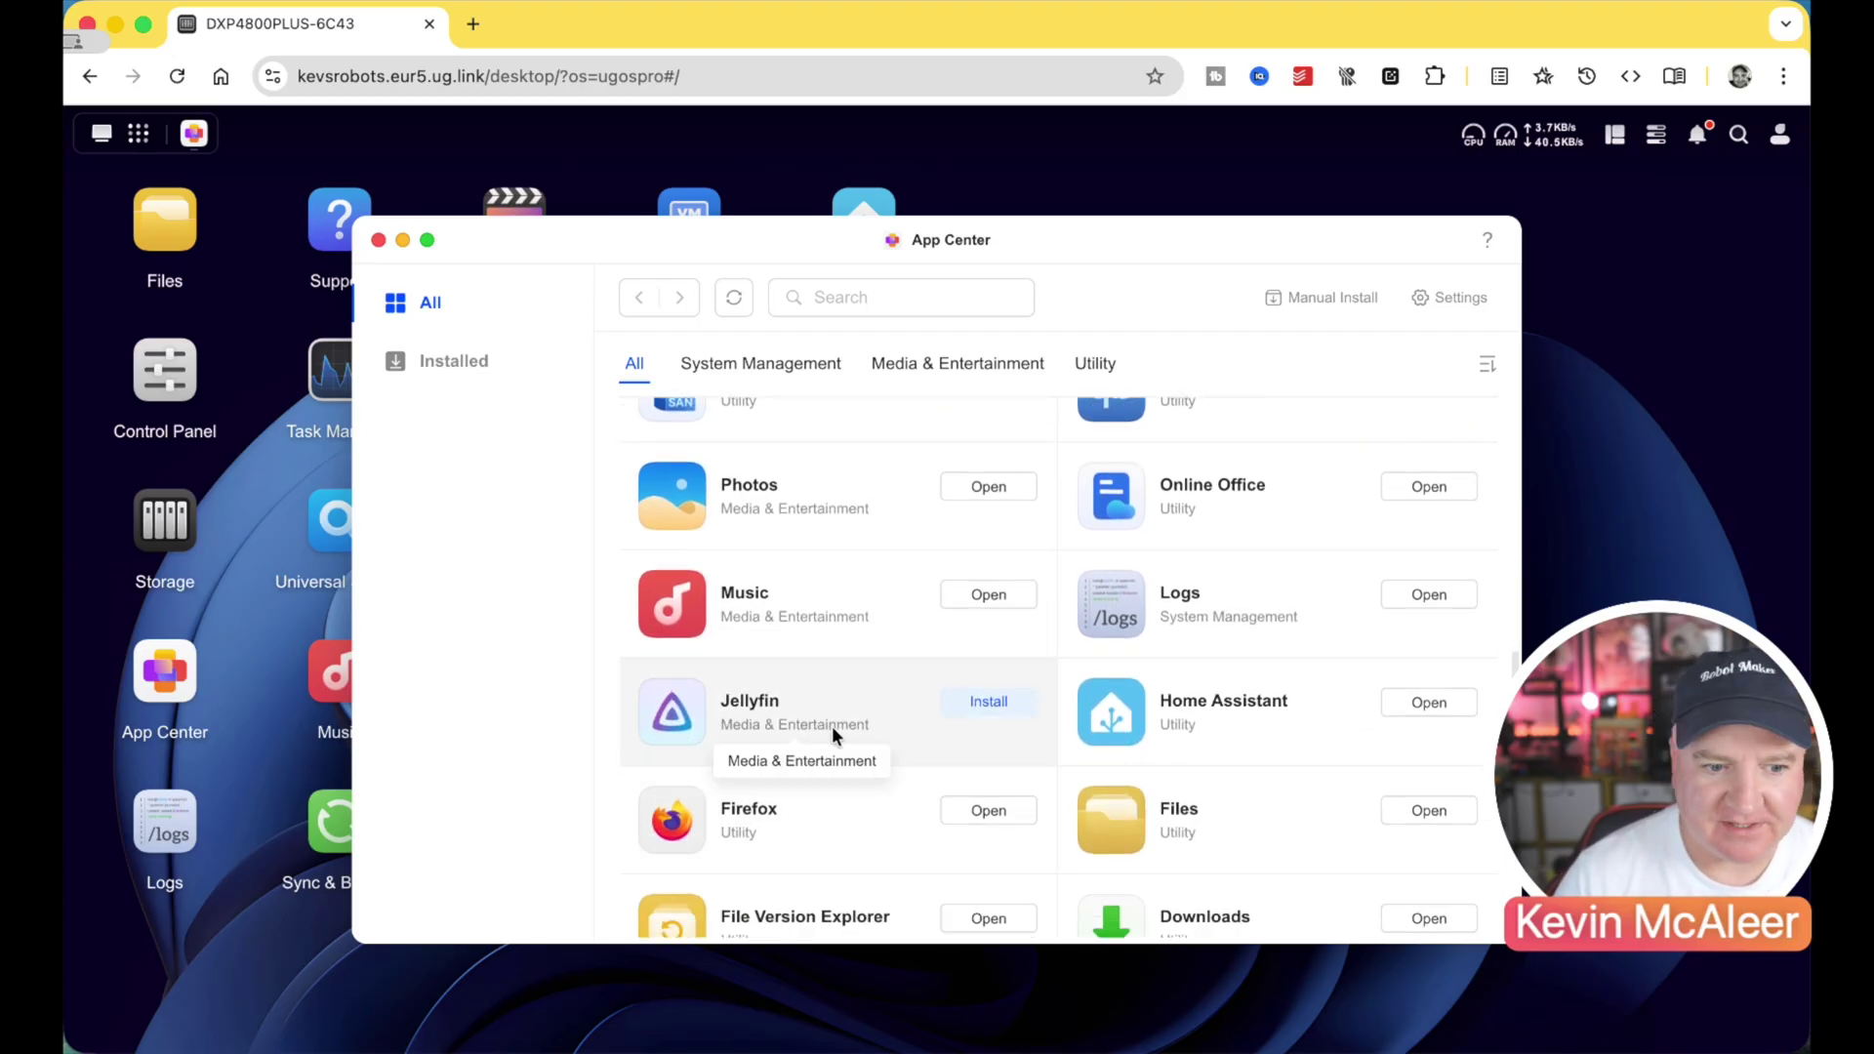
scroll(810, 809, down, 1)
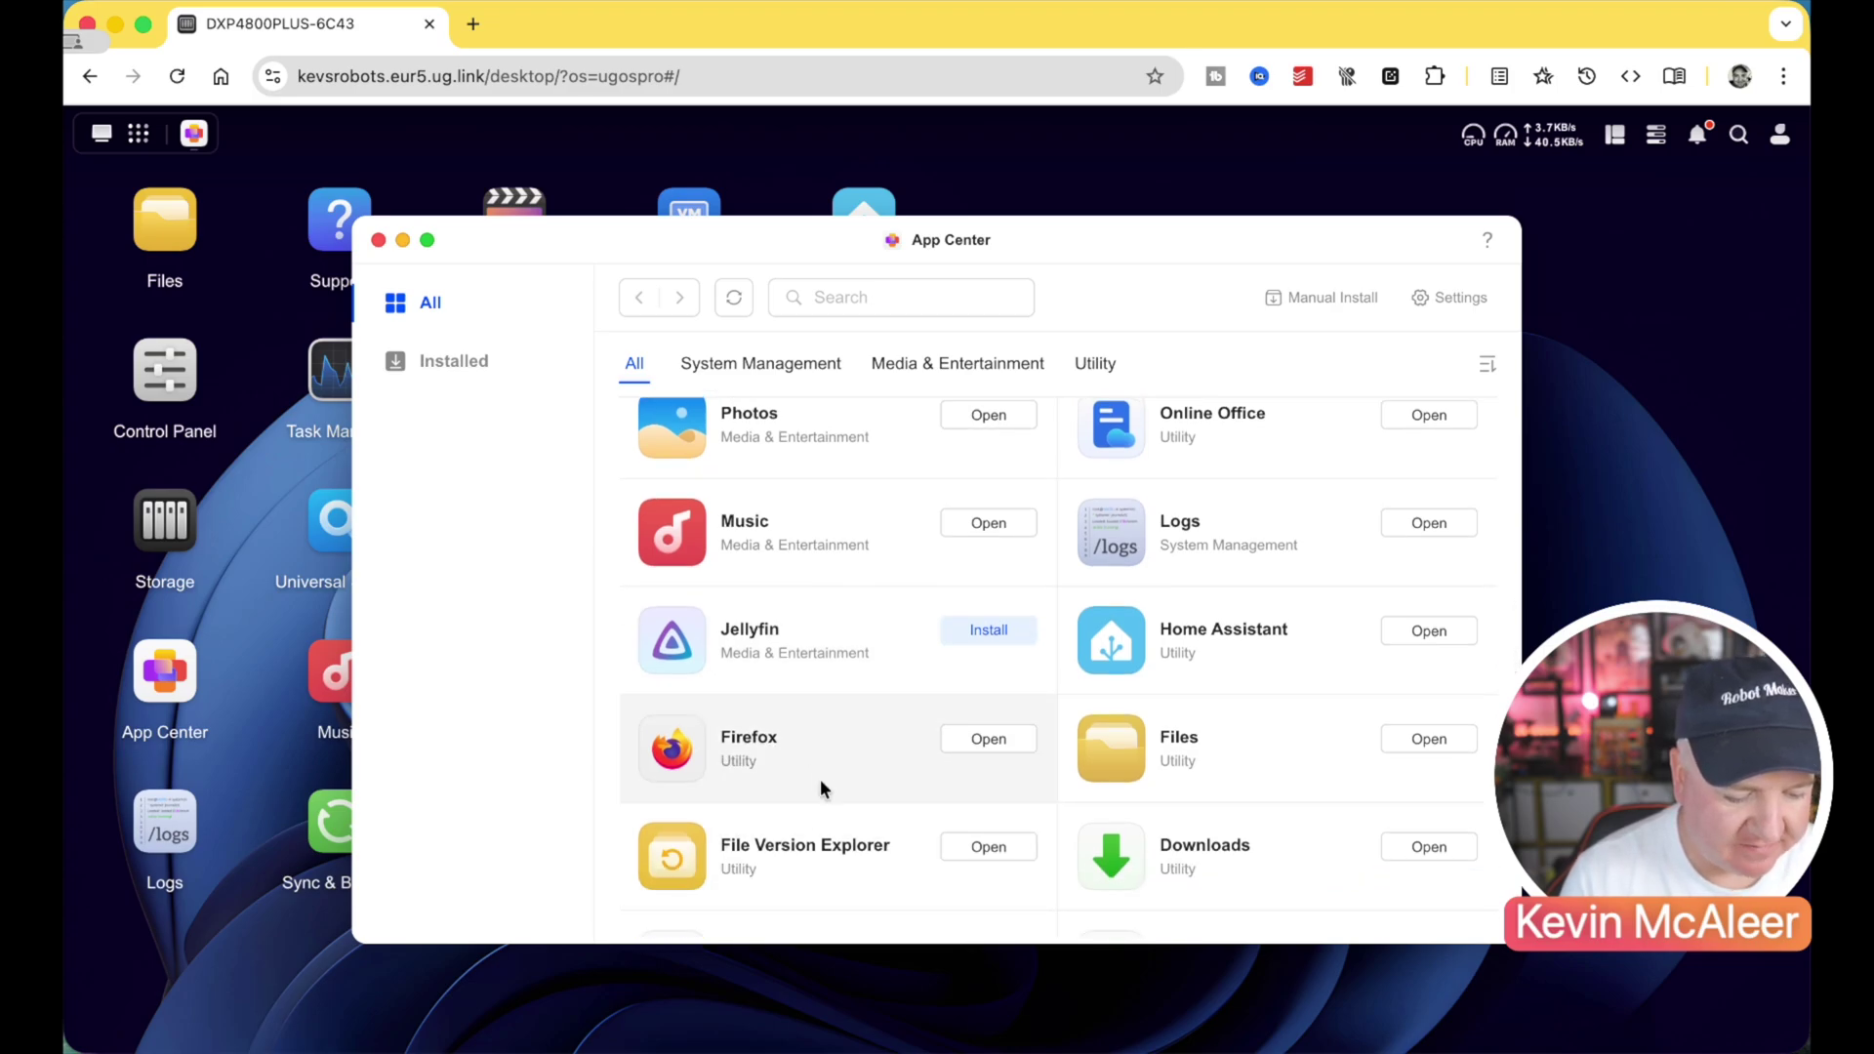
scroll(820, 787, down, 2)
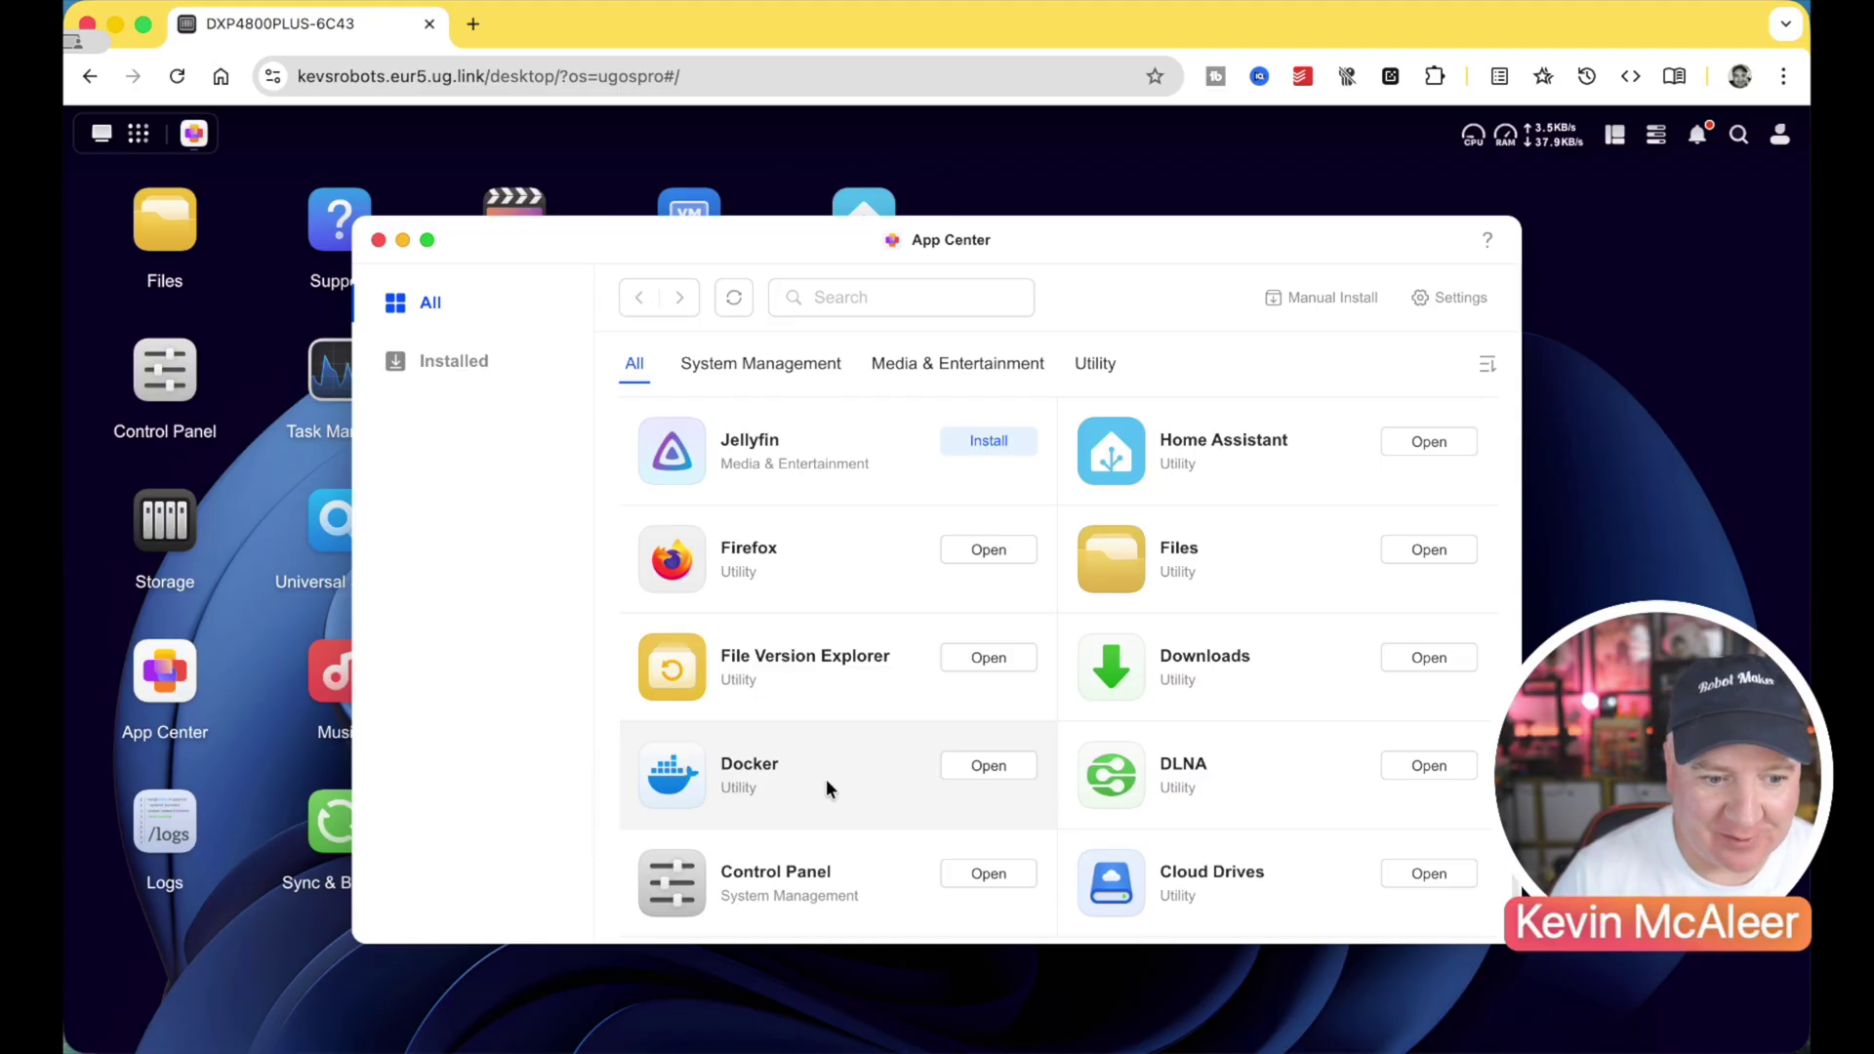
scroll(922, 763, down, 5)
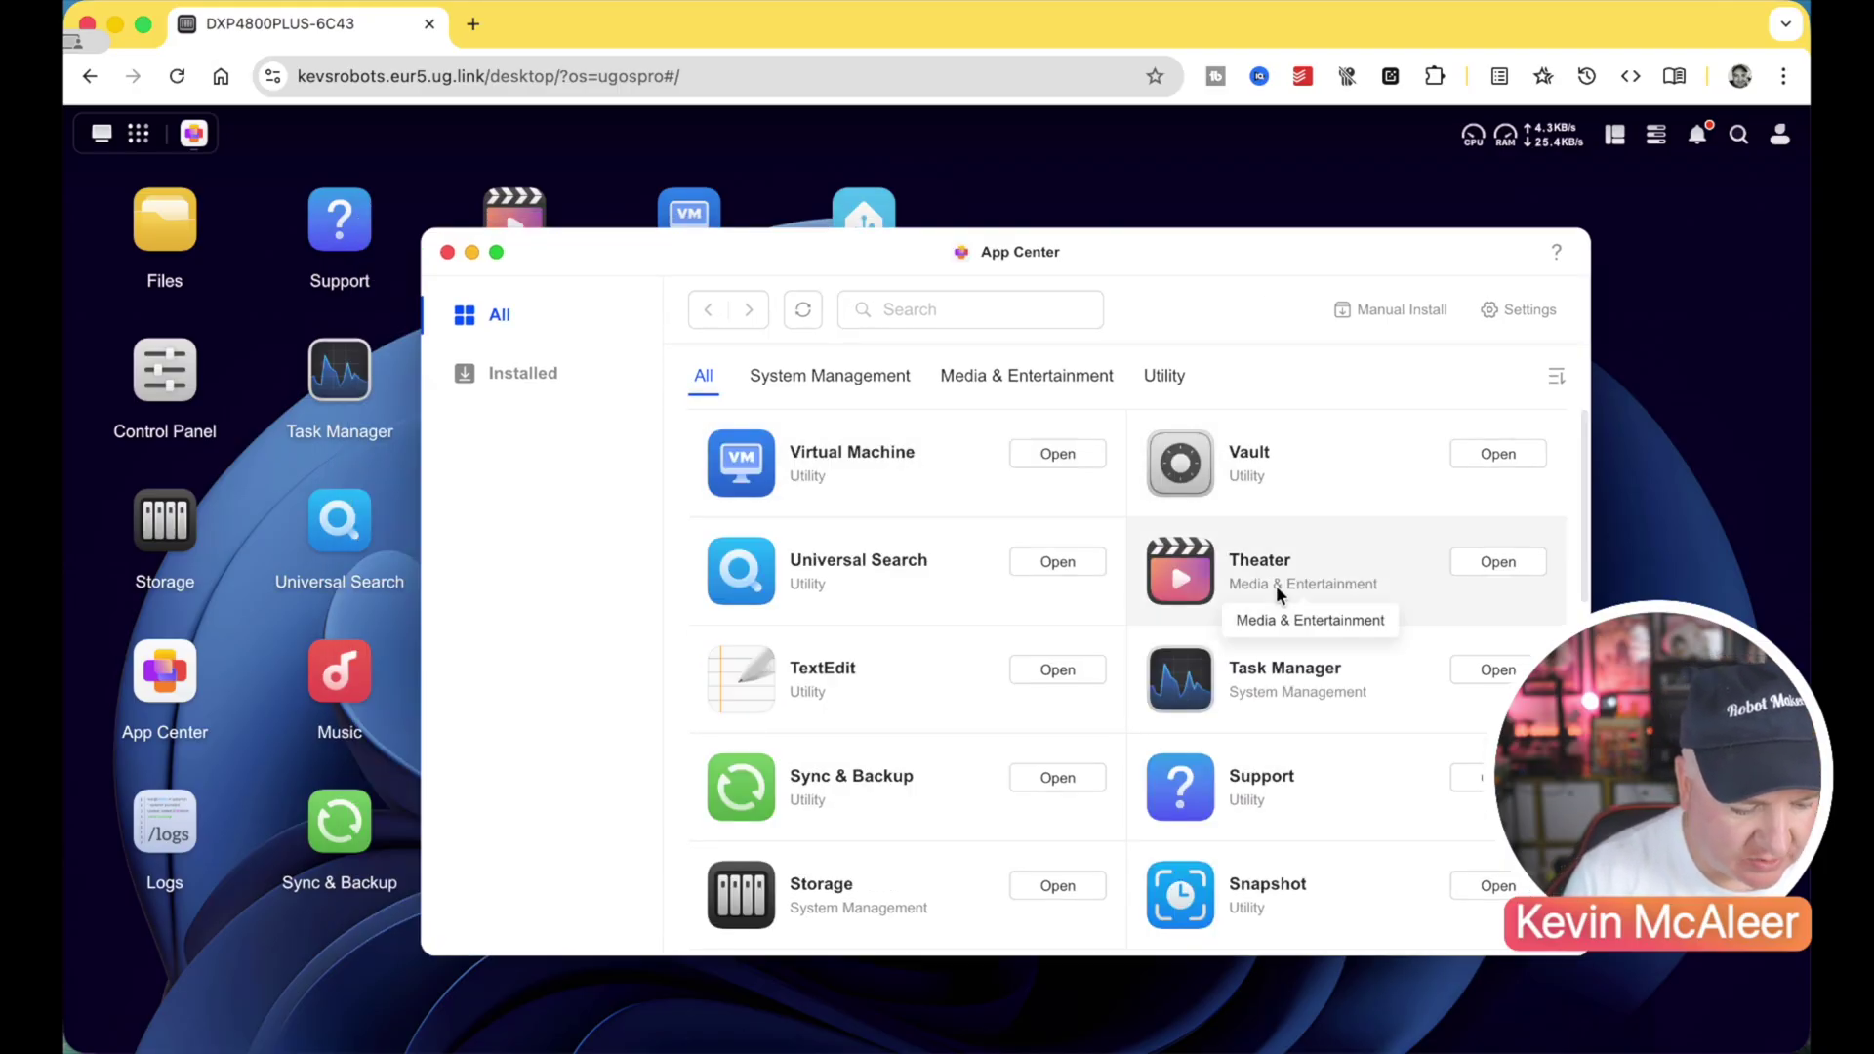
scroll(1292, 572, up, 5)
scroll(1292, 572, down, 1)
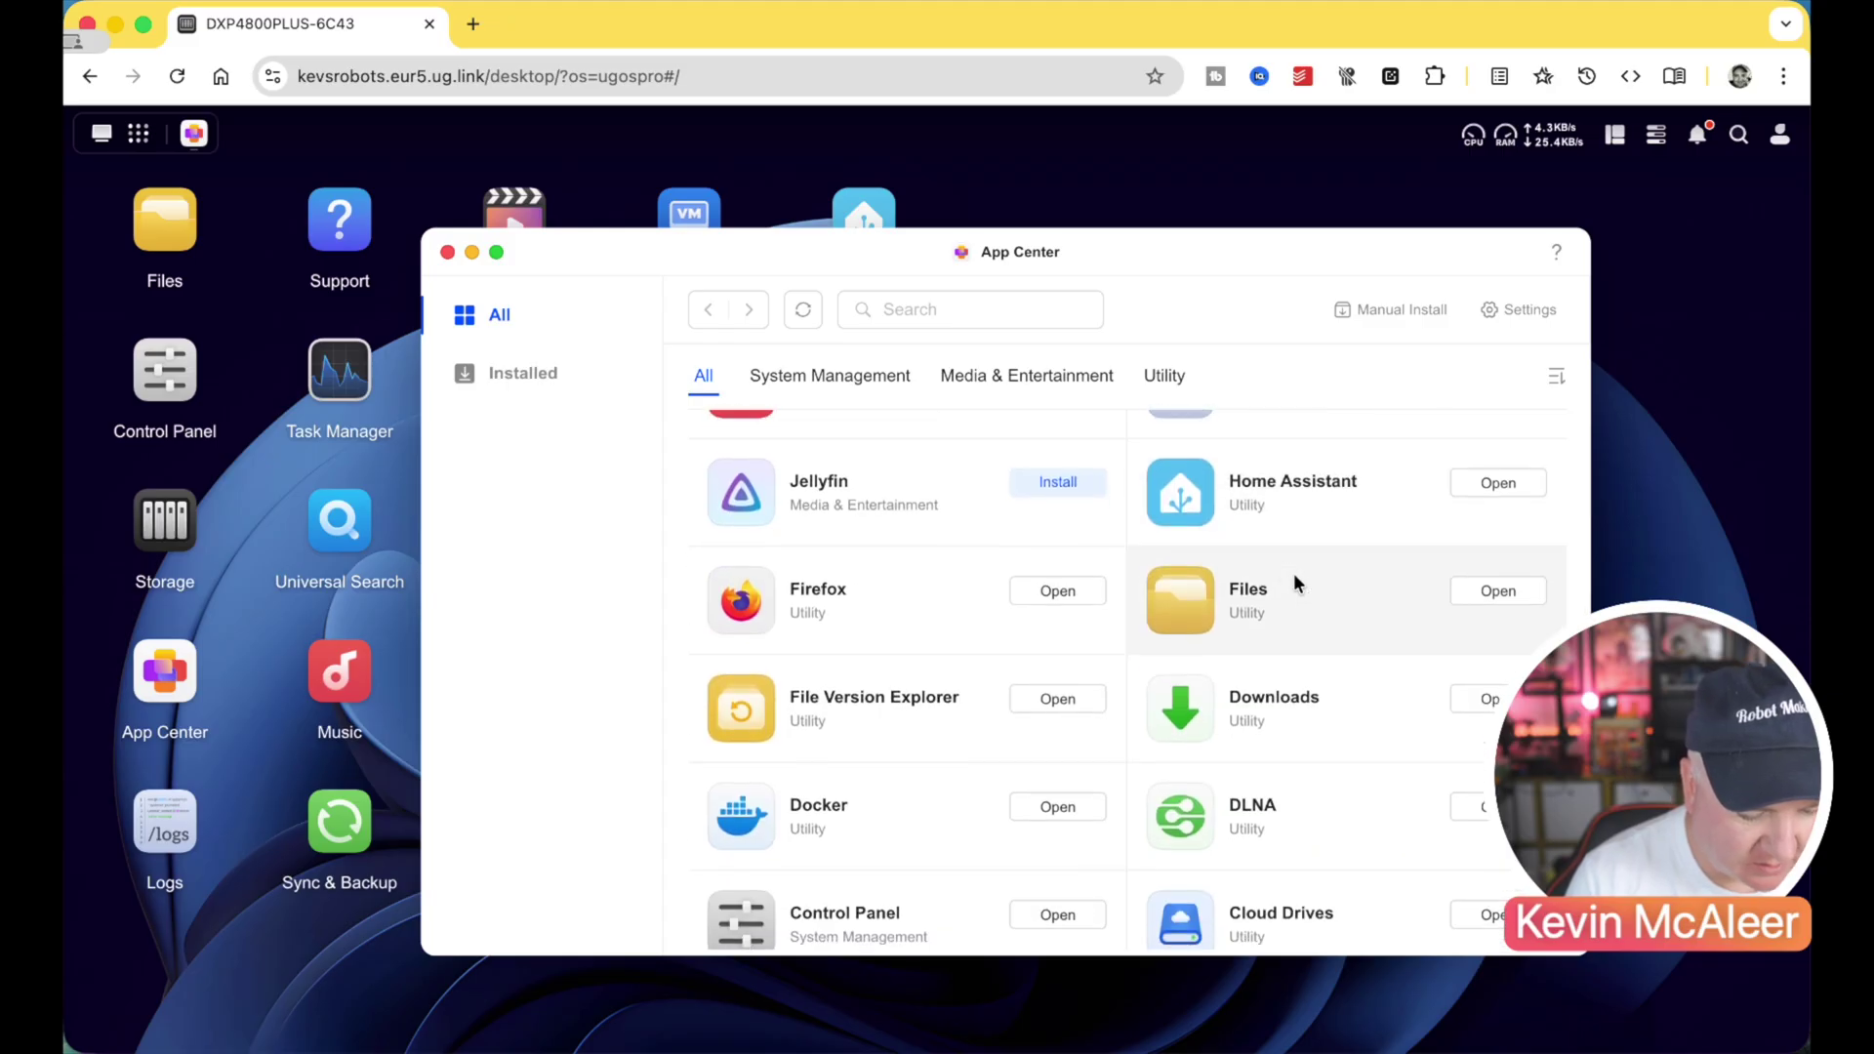
- Start installing Jellyfin with the media folder as its resource access path
click(1049, 482)
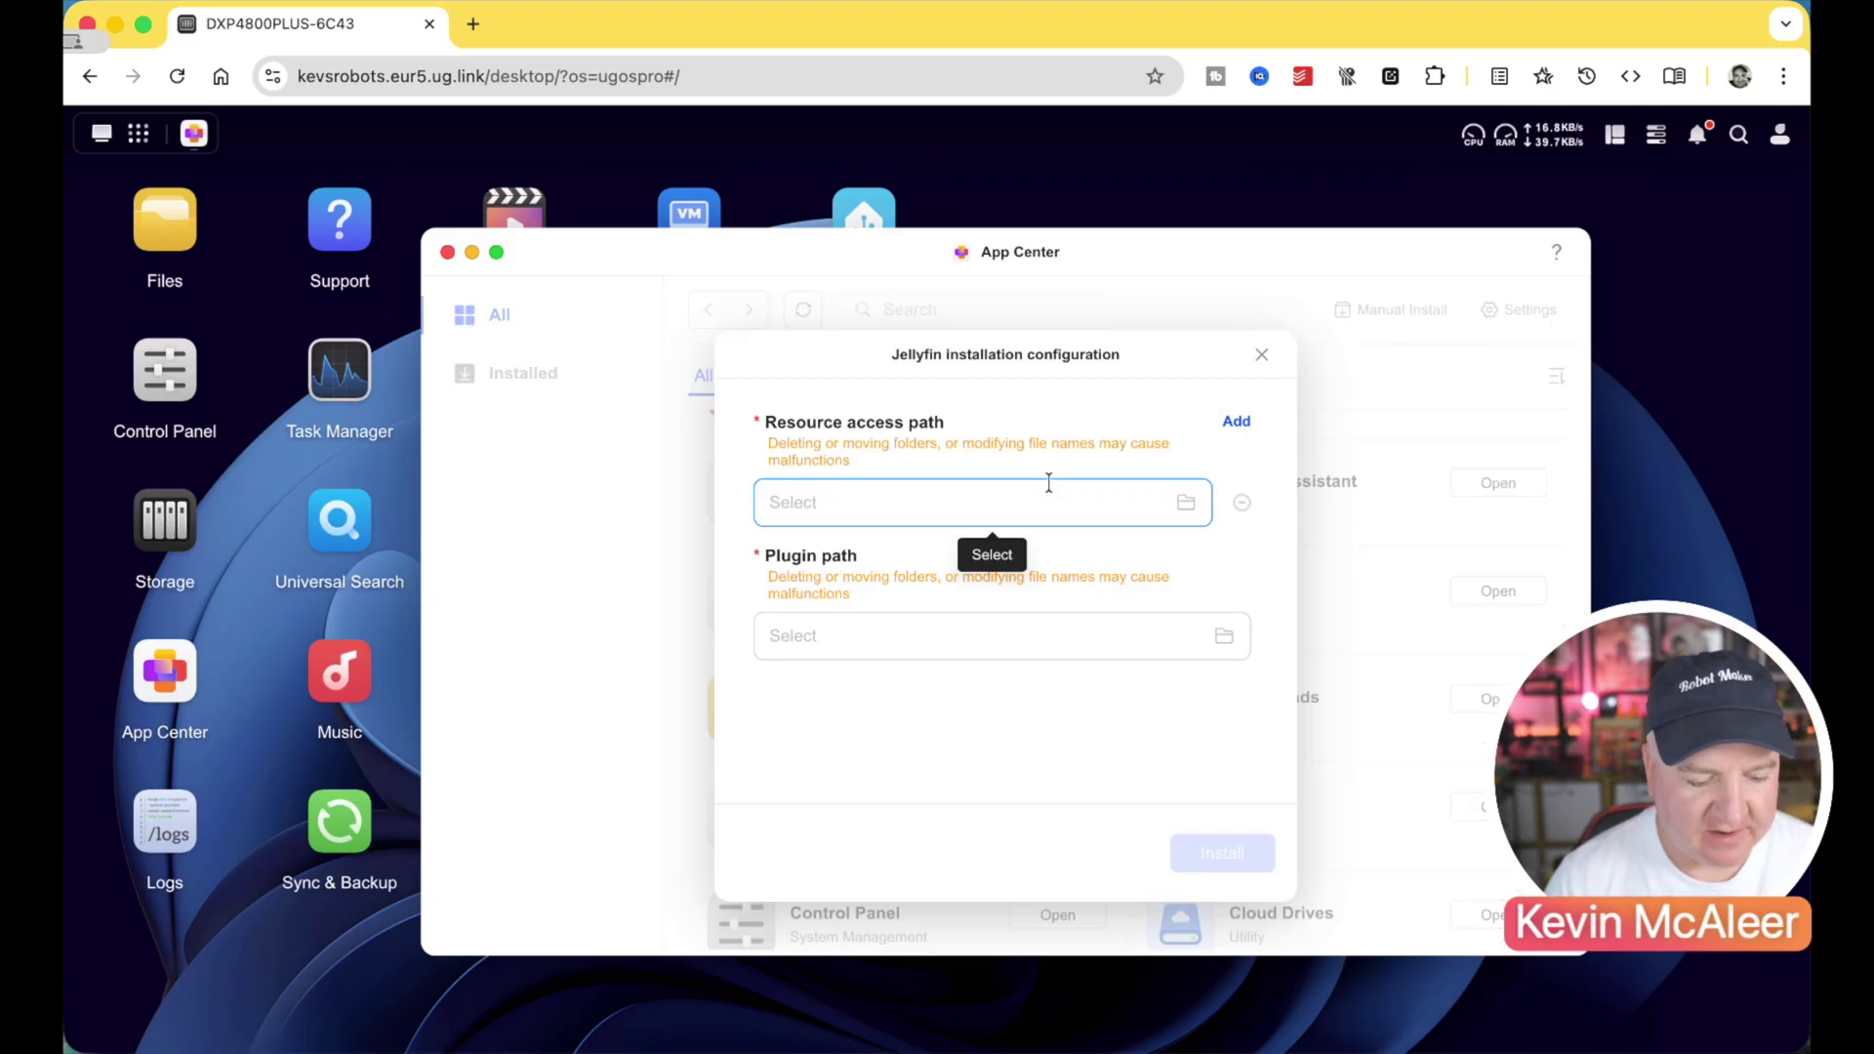
click(1050, 485)
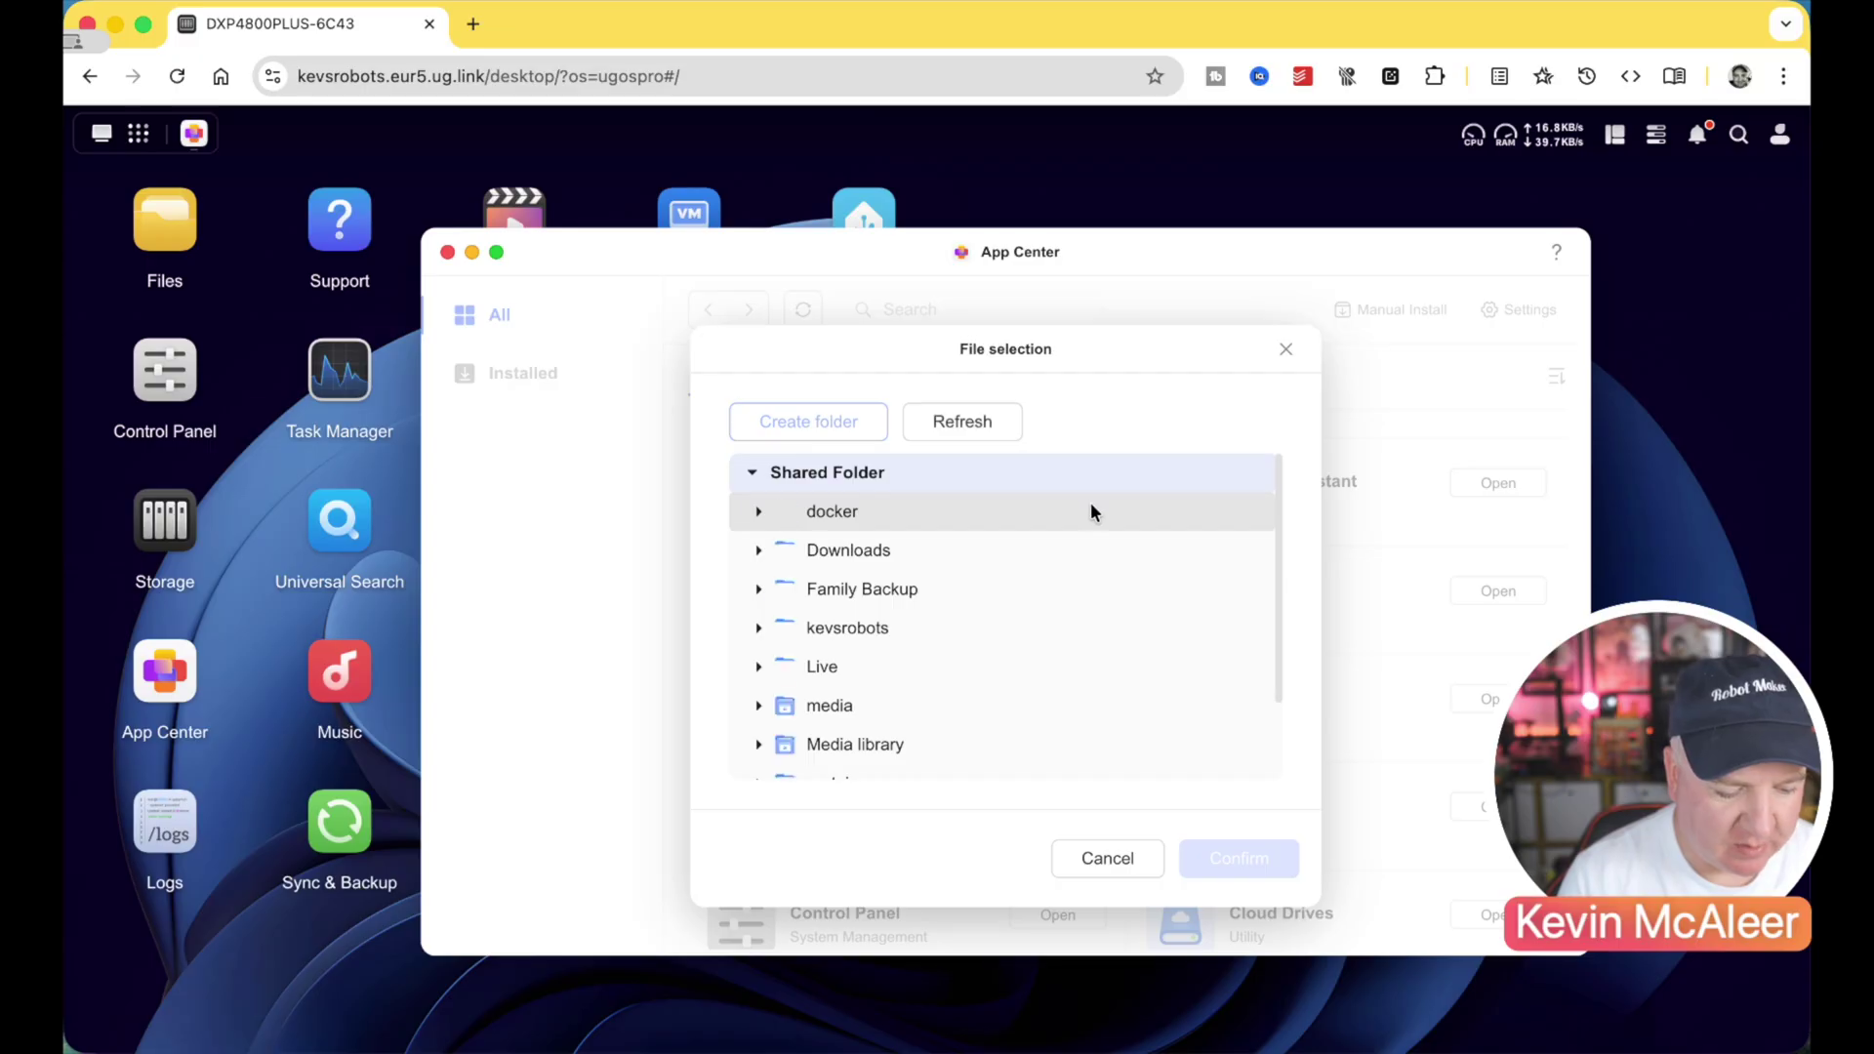
scroll(1111, 694, down, 2)
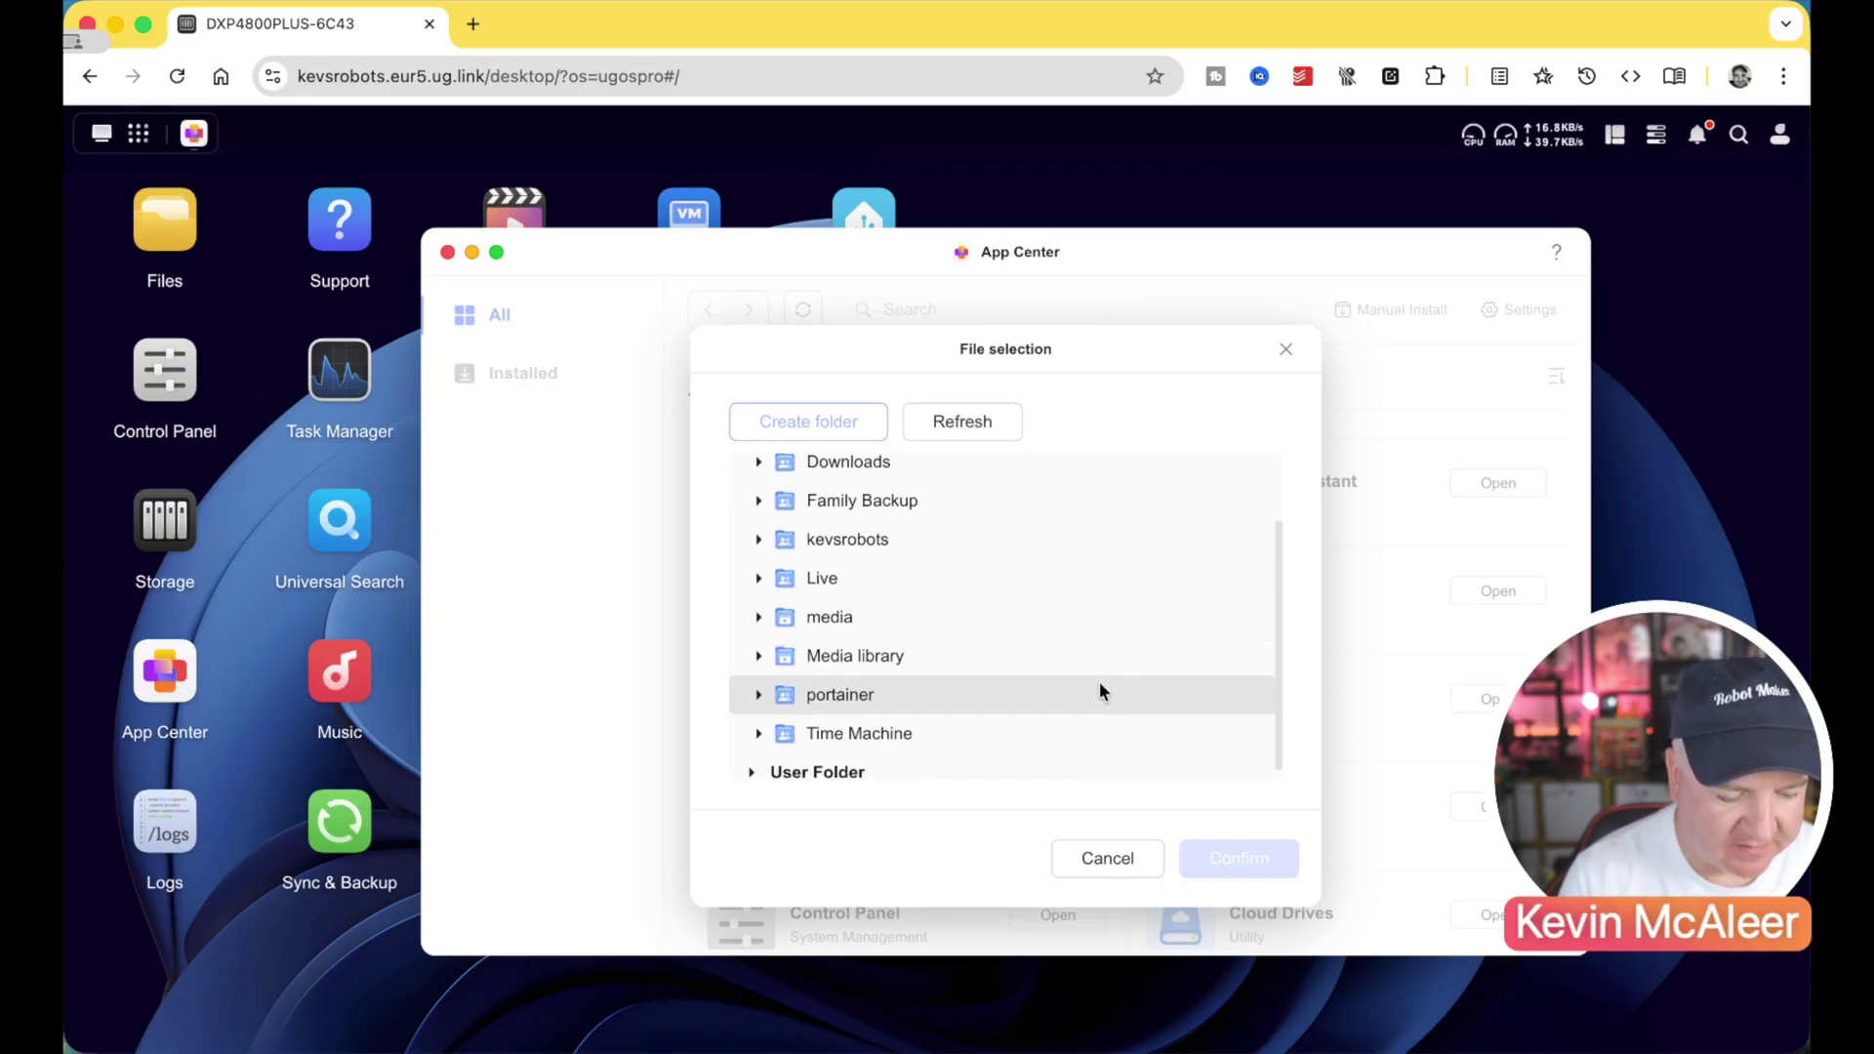
click(1087, 627)
click(1208, 852)
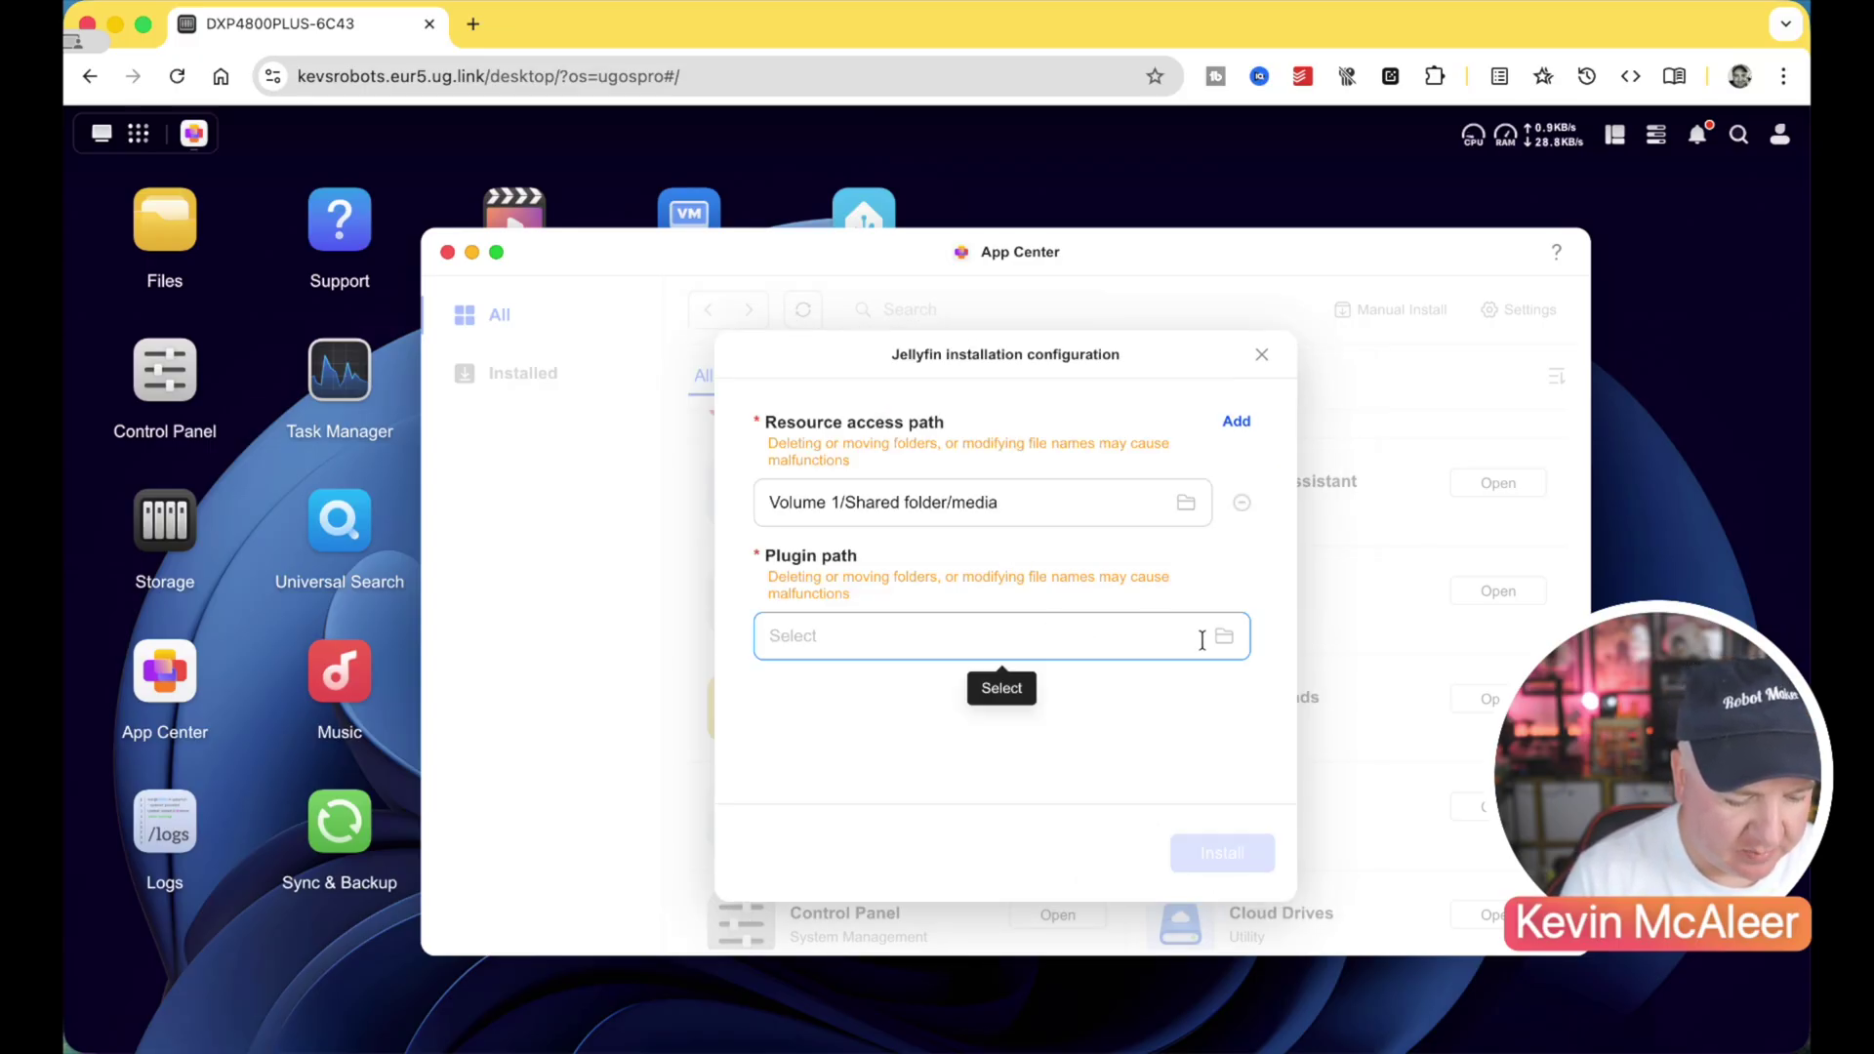
- Create a 'plugins' folder inside media, set it as the plugin path, and close App Center
click(1224, 636)
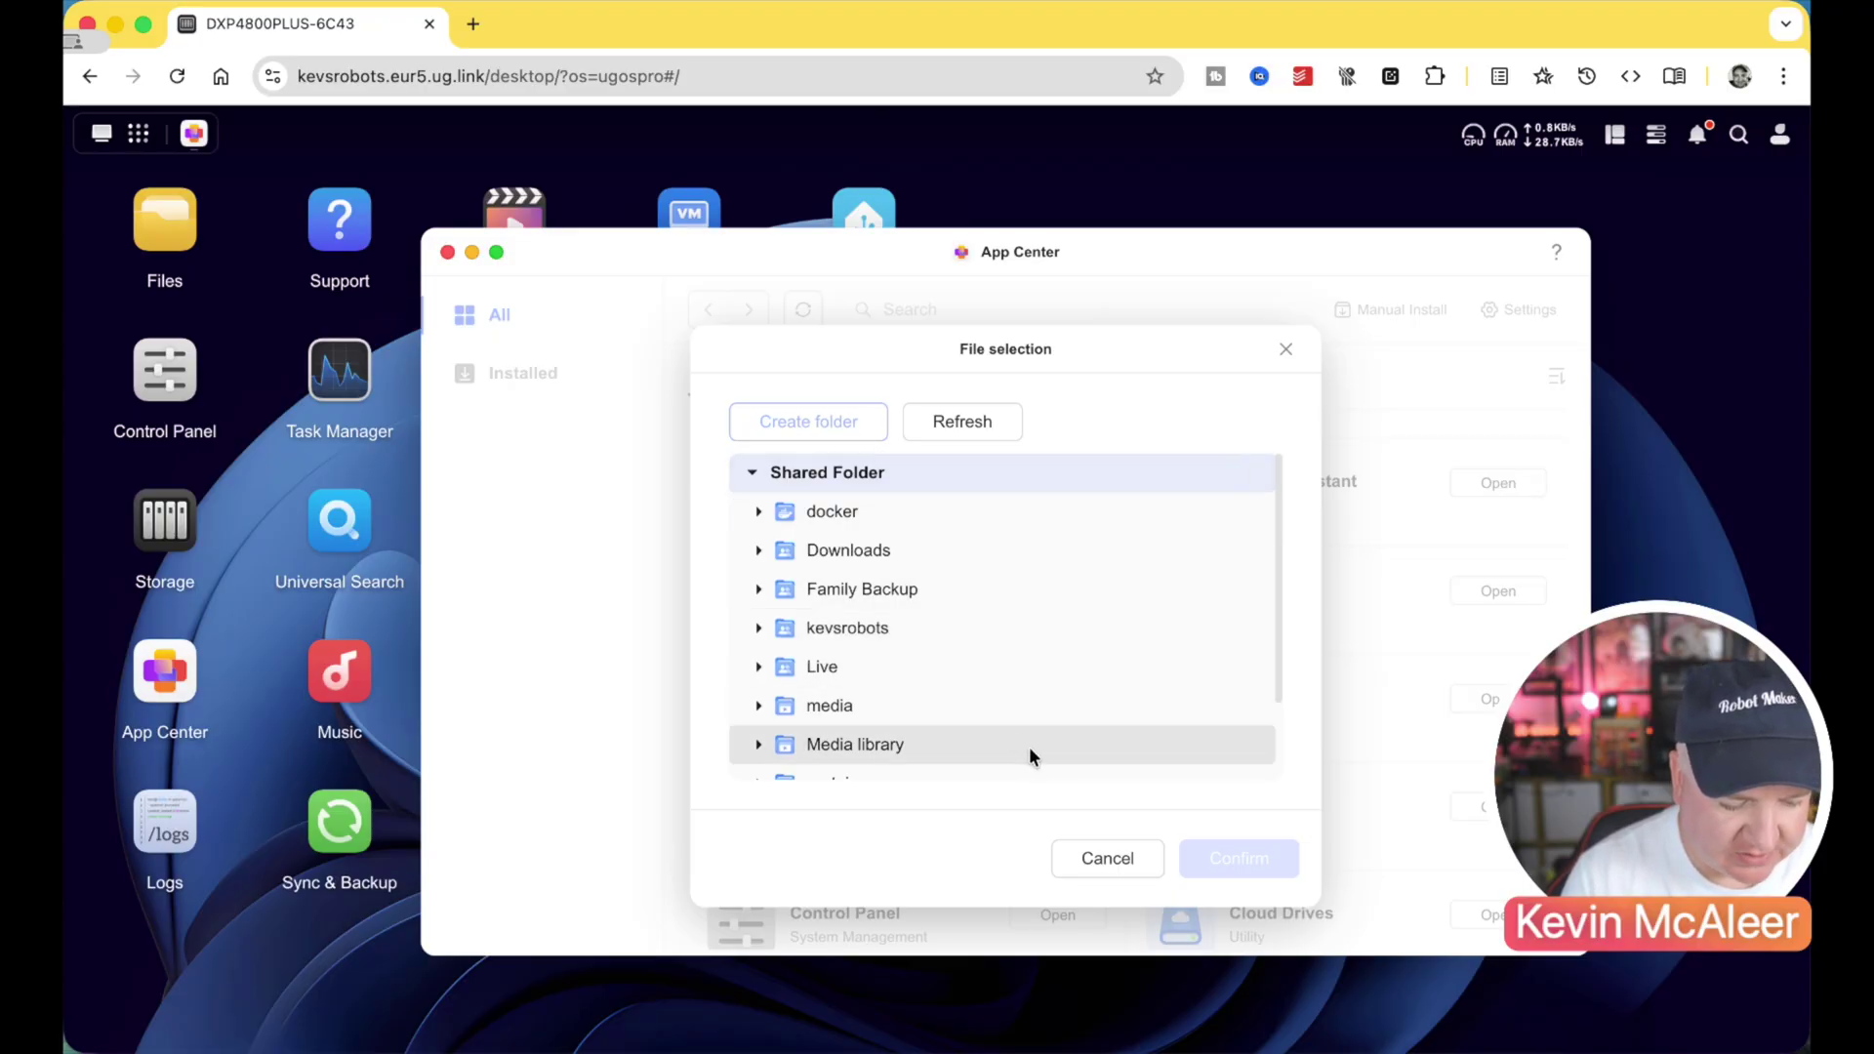
scroll(1029, 746, down, 2)
click(940, 604)
click(834, 425)
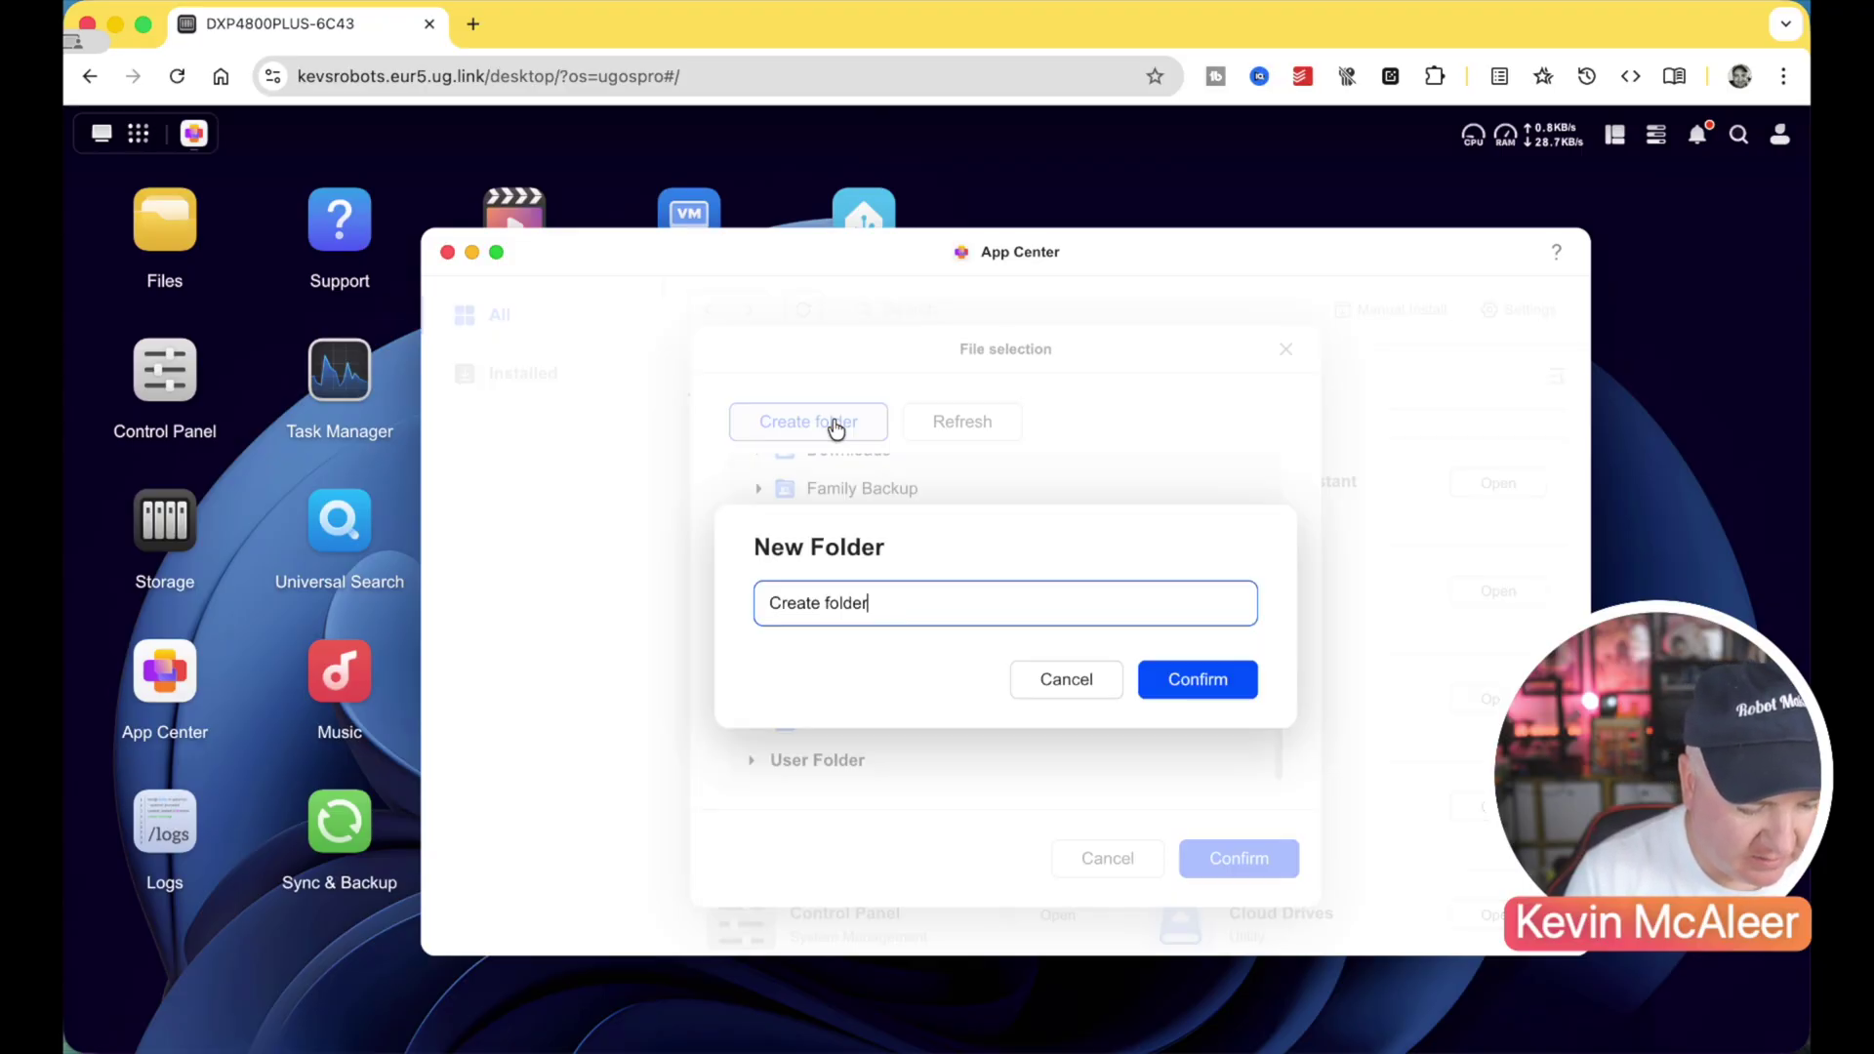
drag(876, 603, 722, 602)
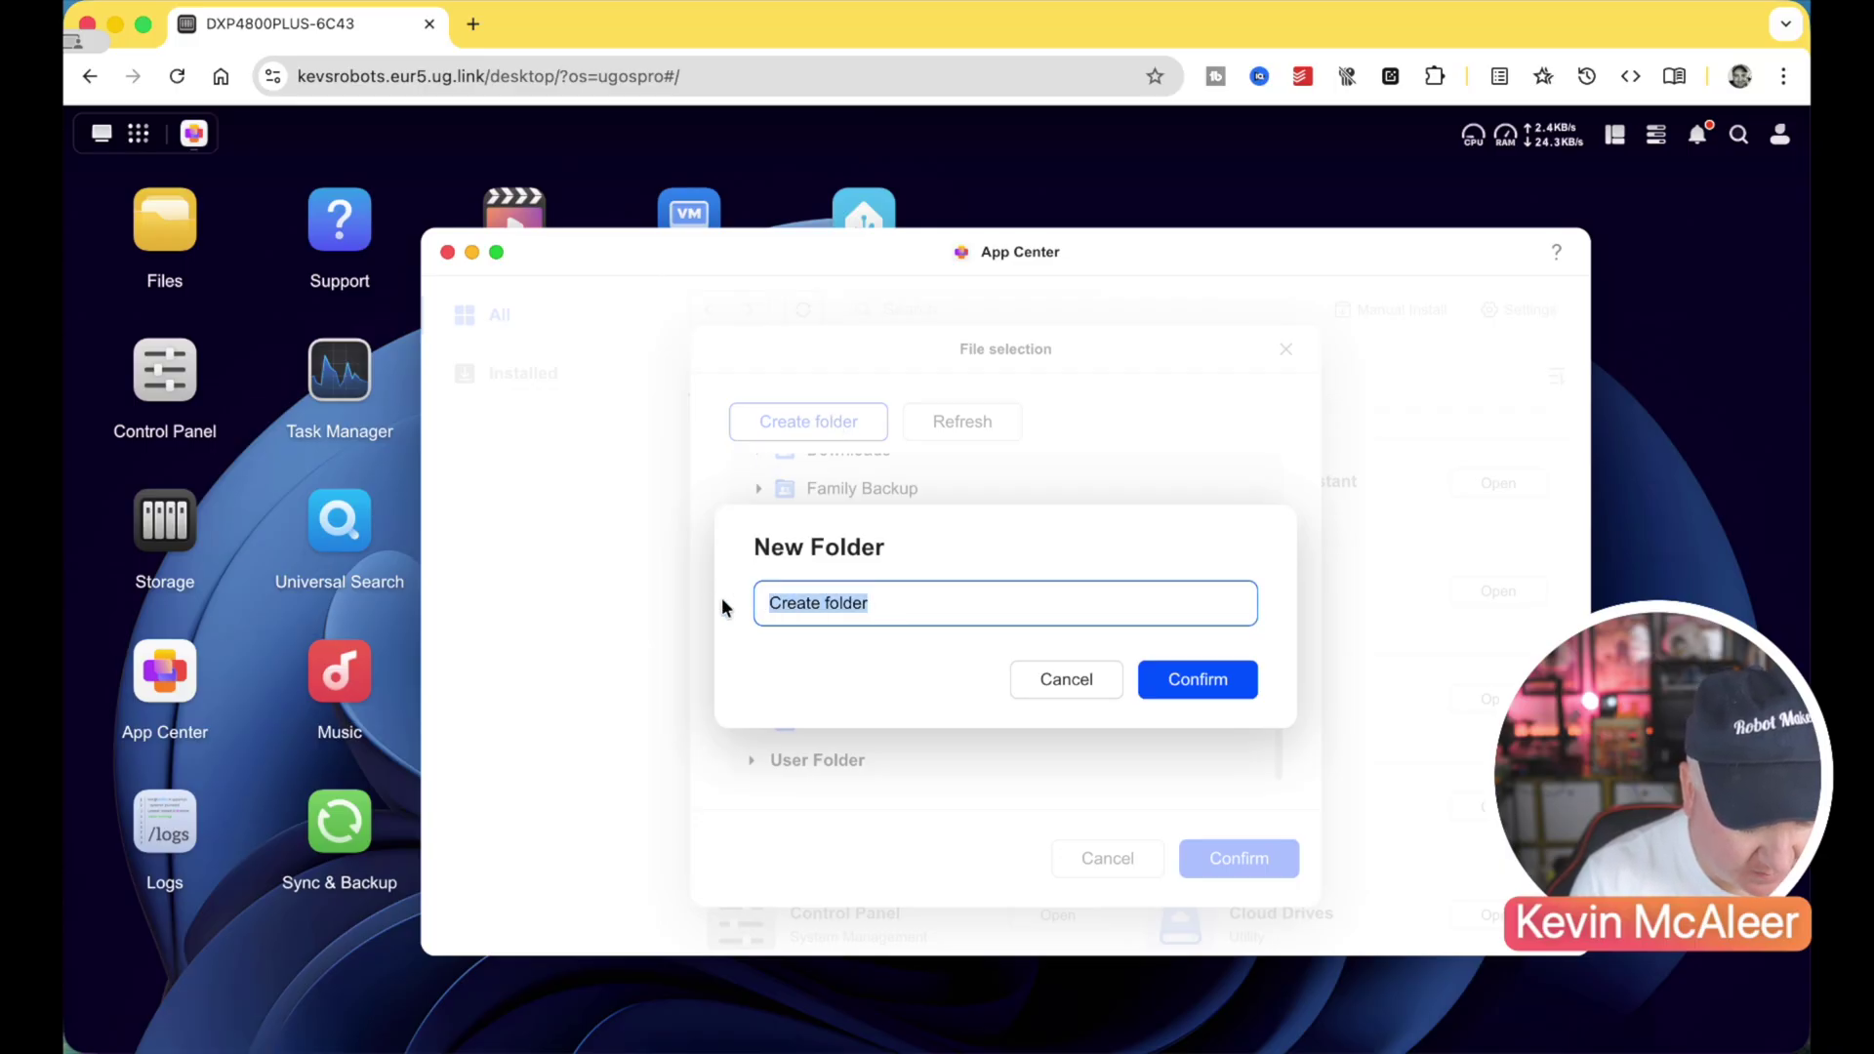
text(plugins)
click(1154, 676)
click(1232, 856)
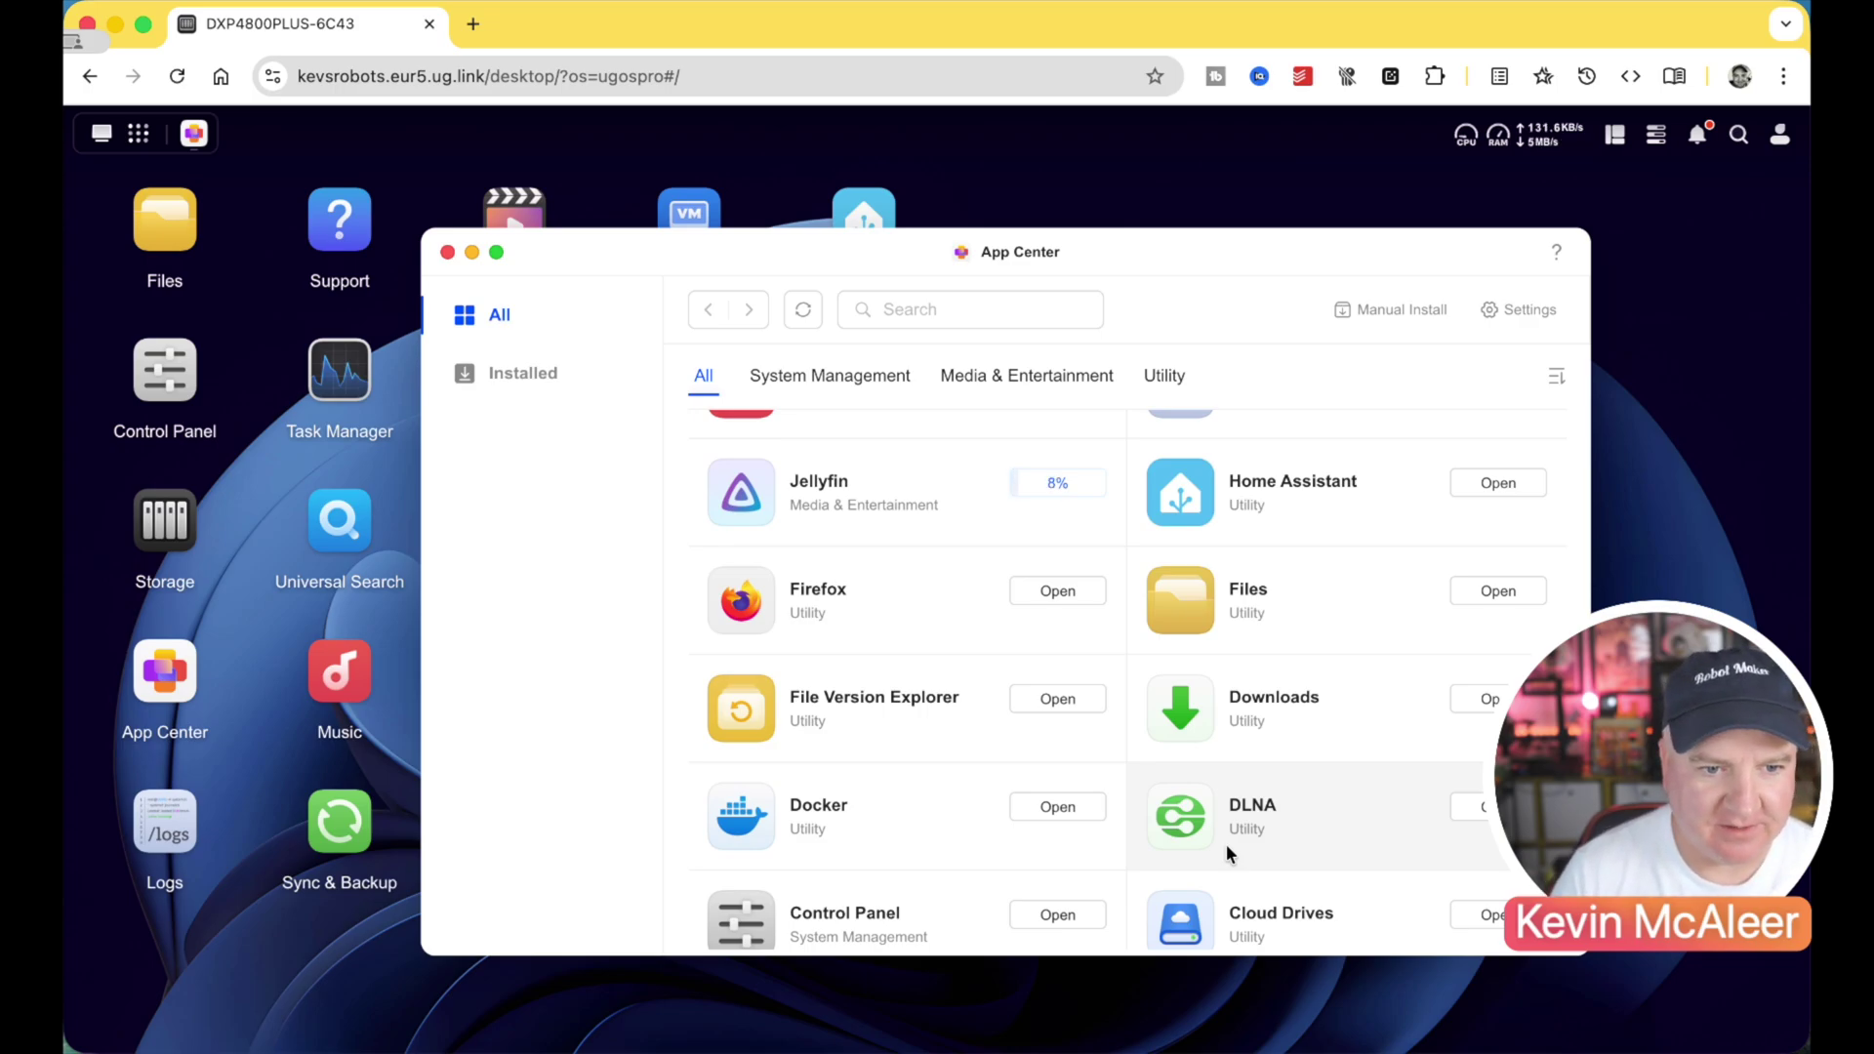
click(447, 253)
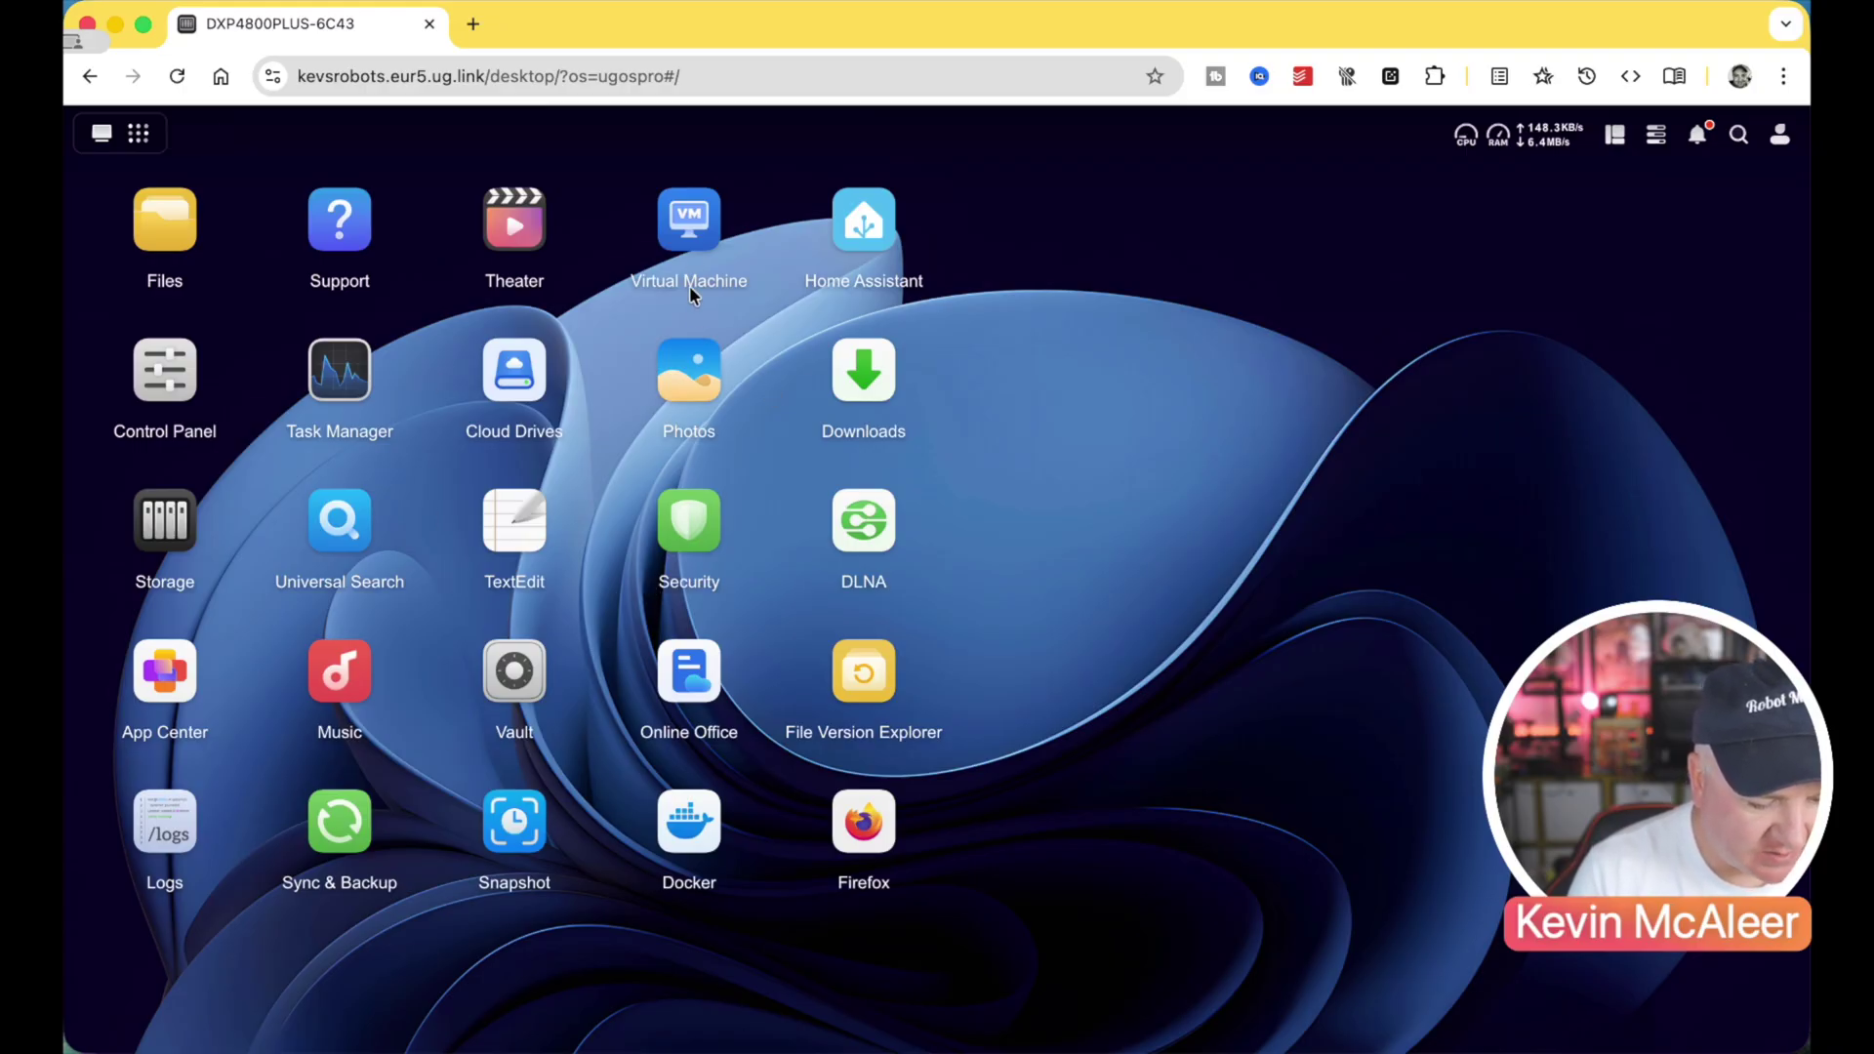
- In Virtual Machine, check the local ISO image repository, then connect to the Windows11 VM
click(691, 234)
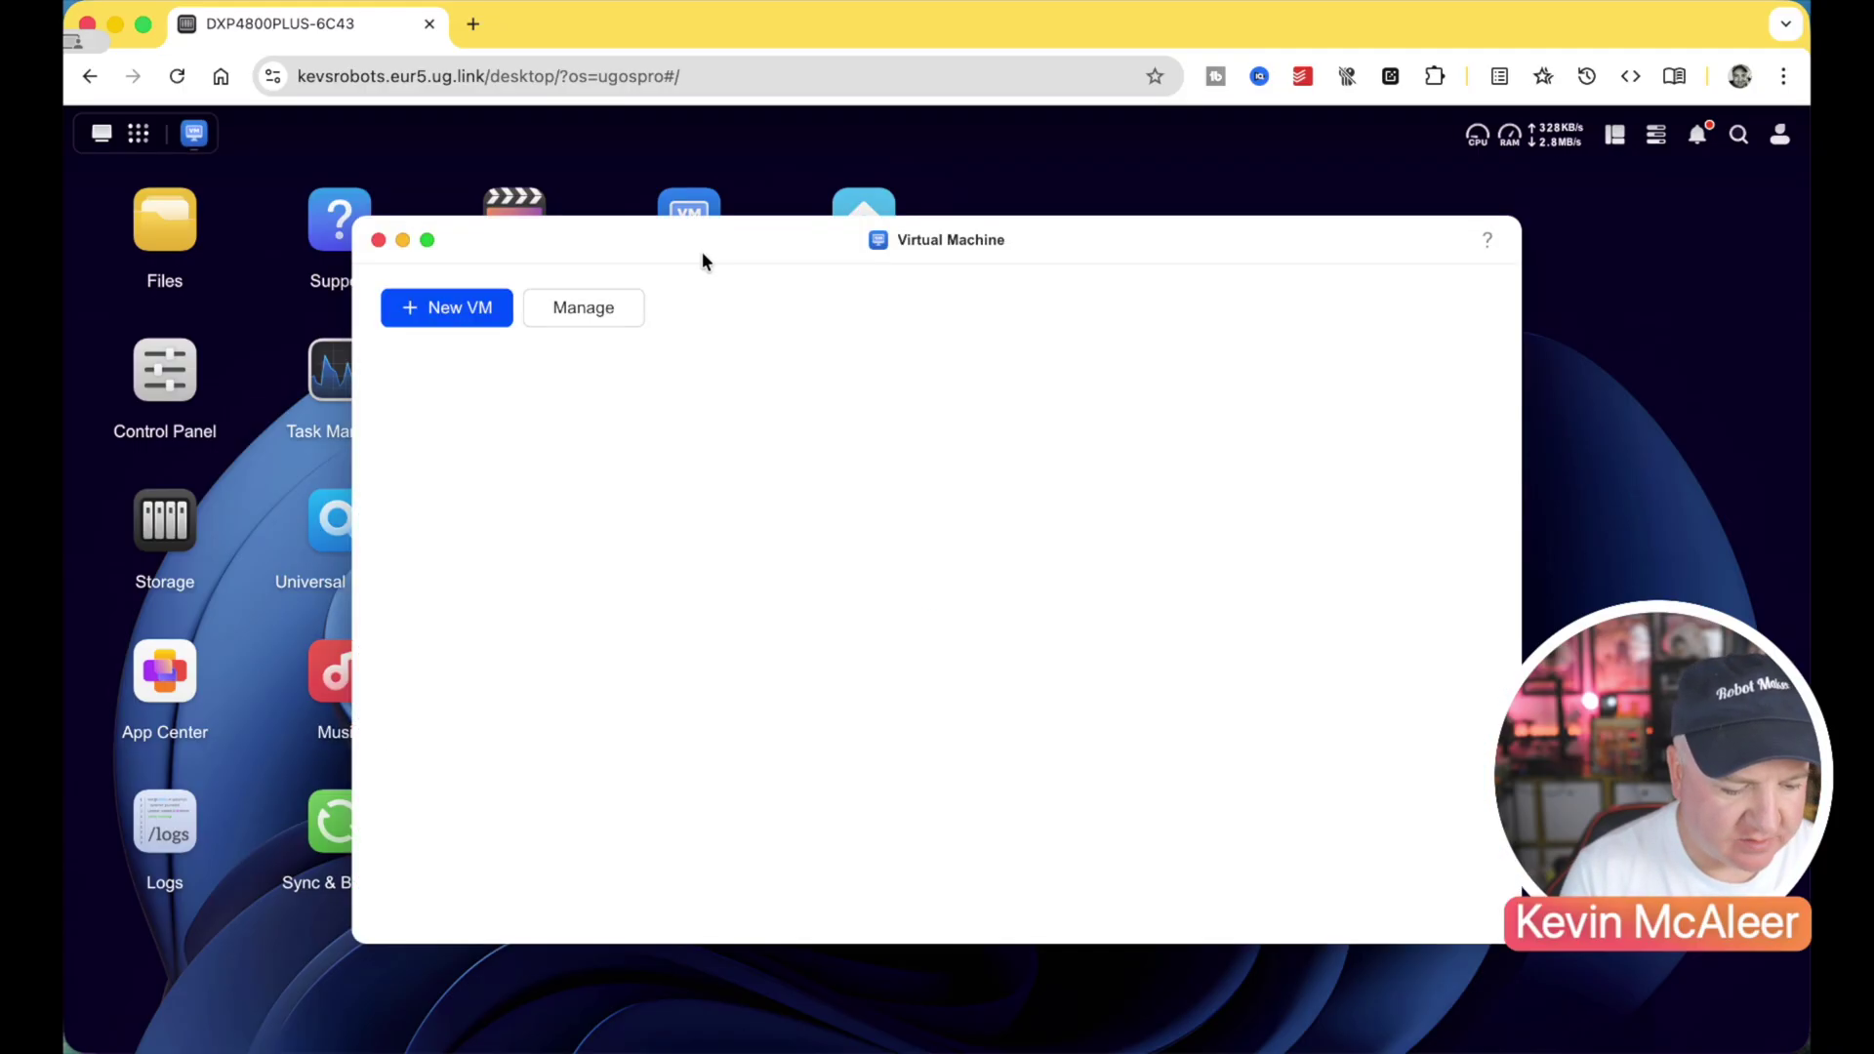
mouse_move(541, 433)
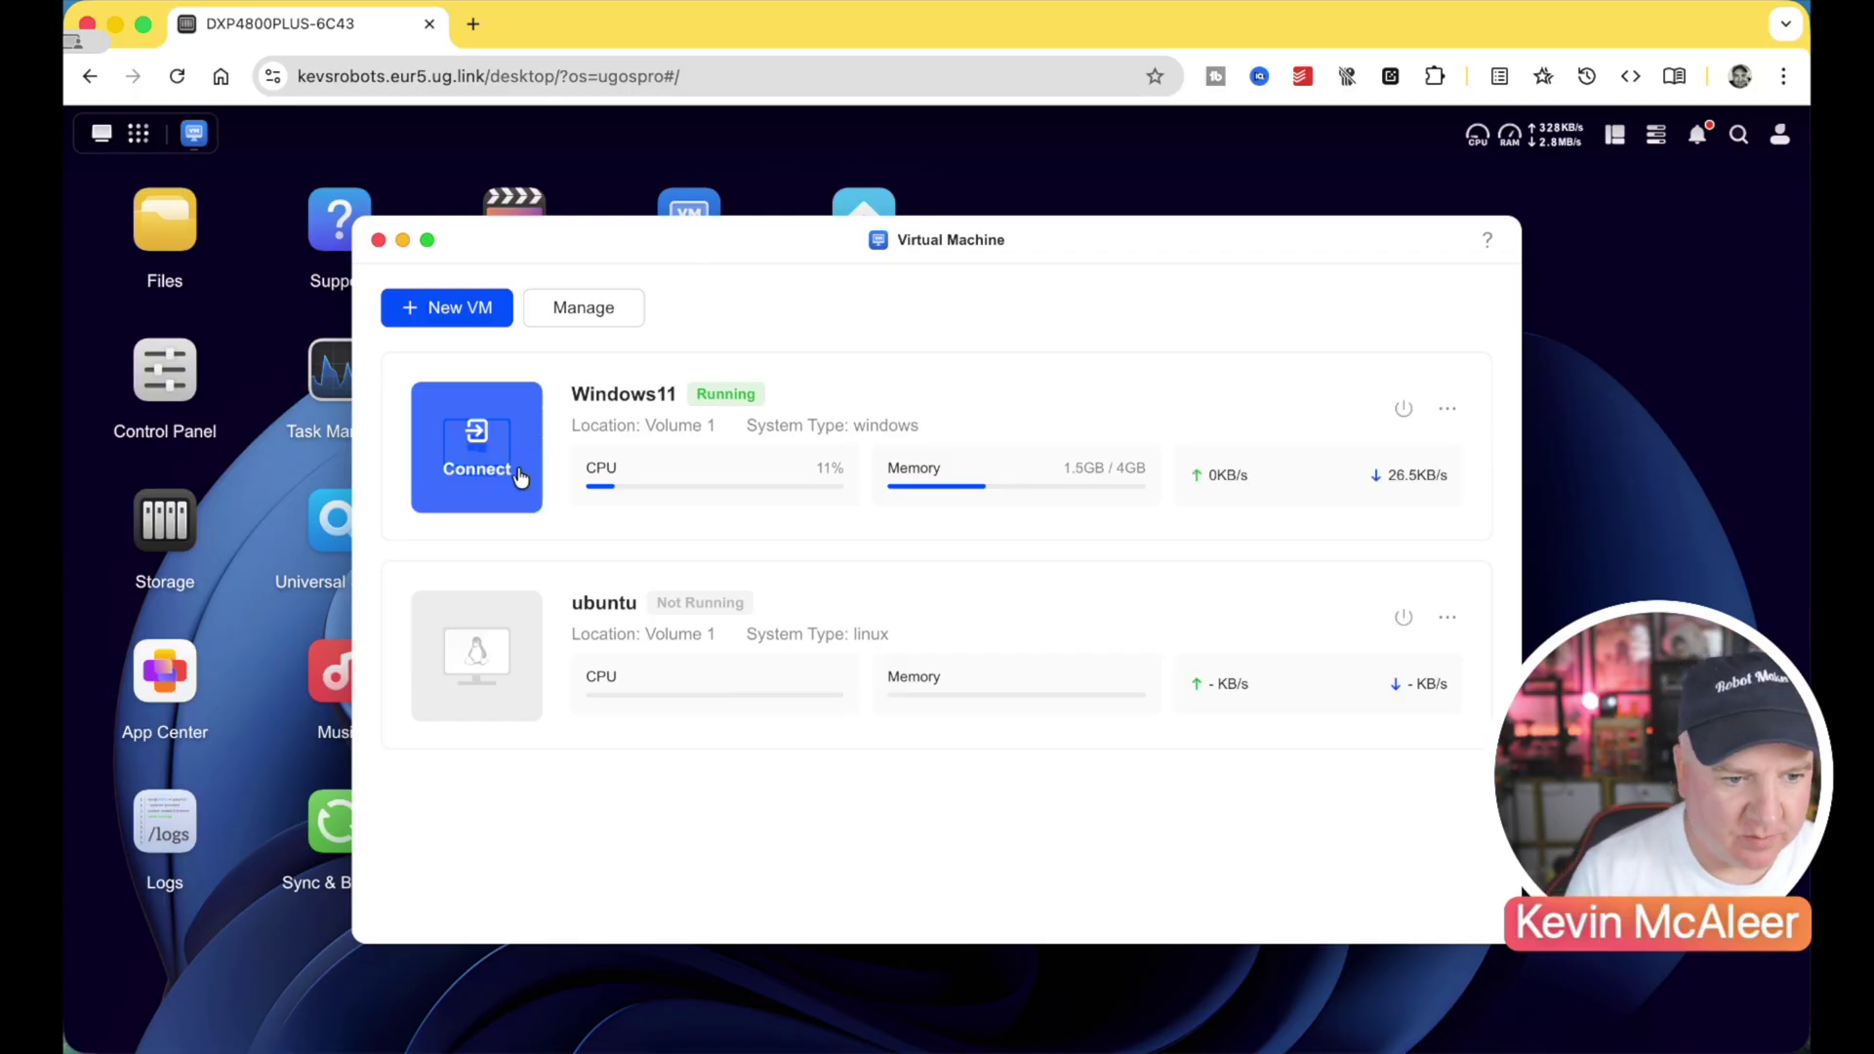
mouse_move(501, 654)
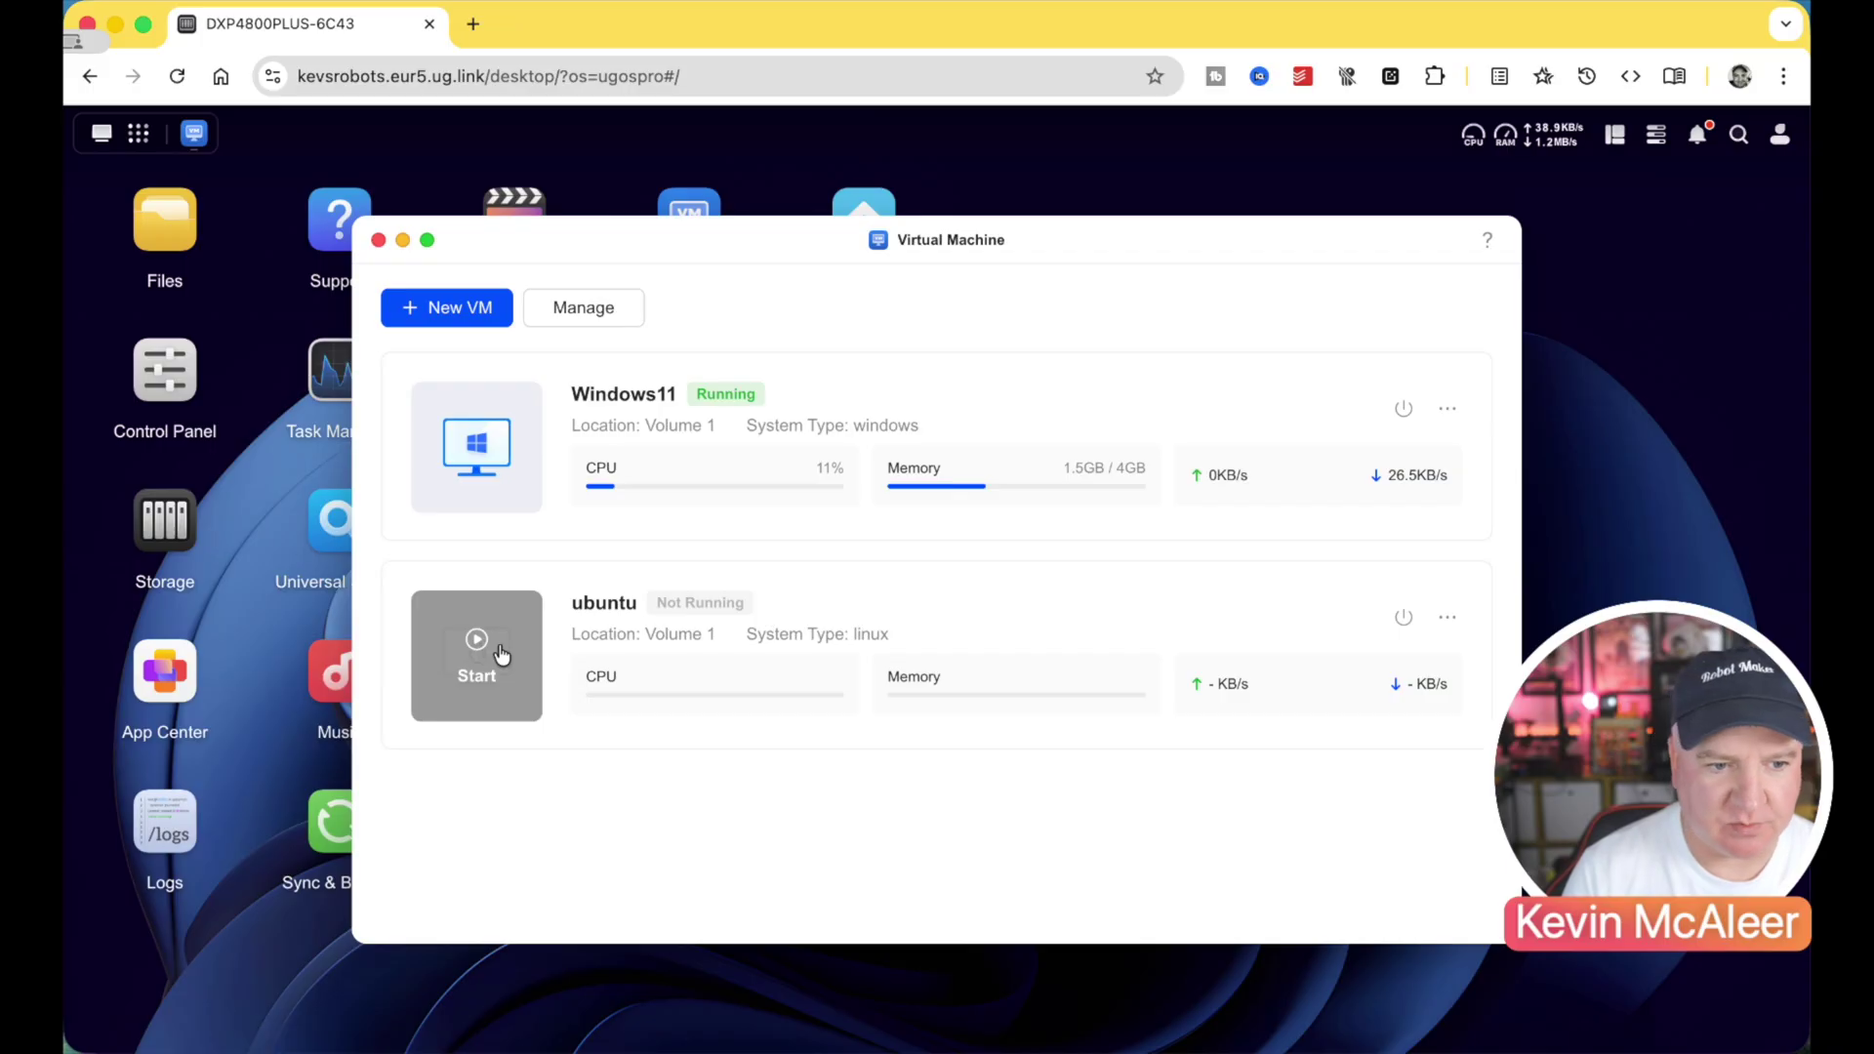
click(581, 310)
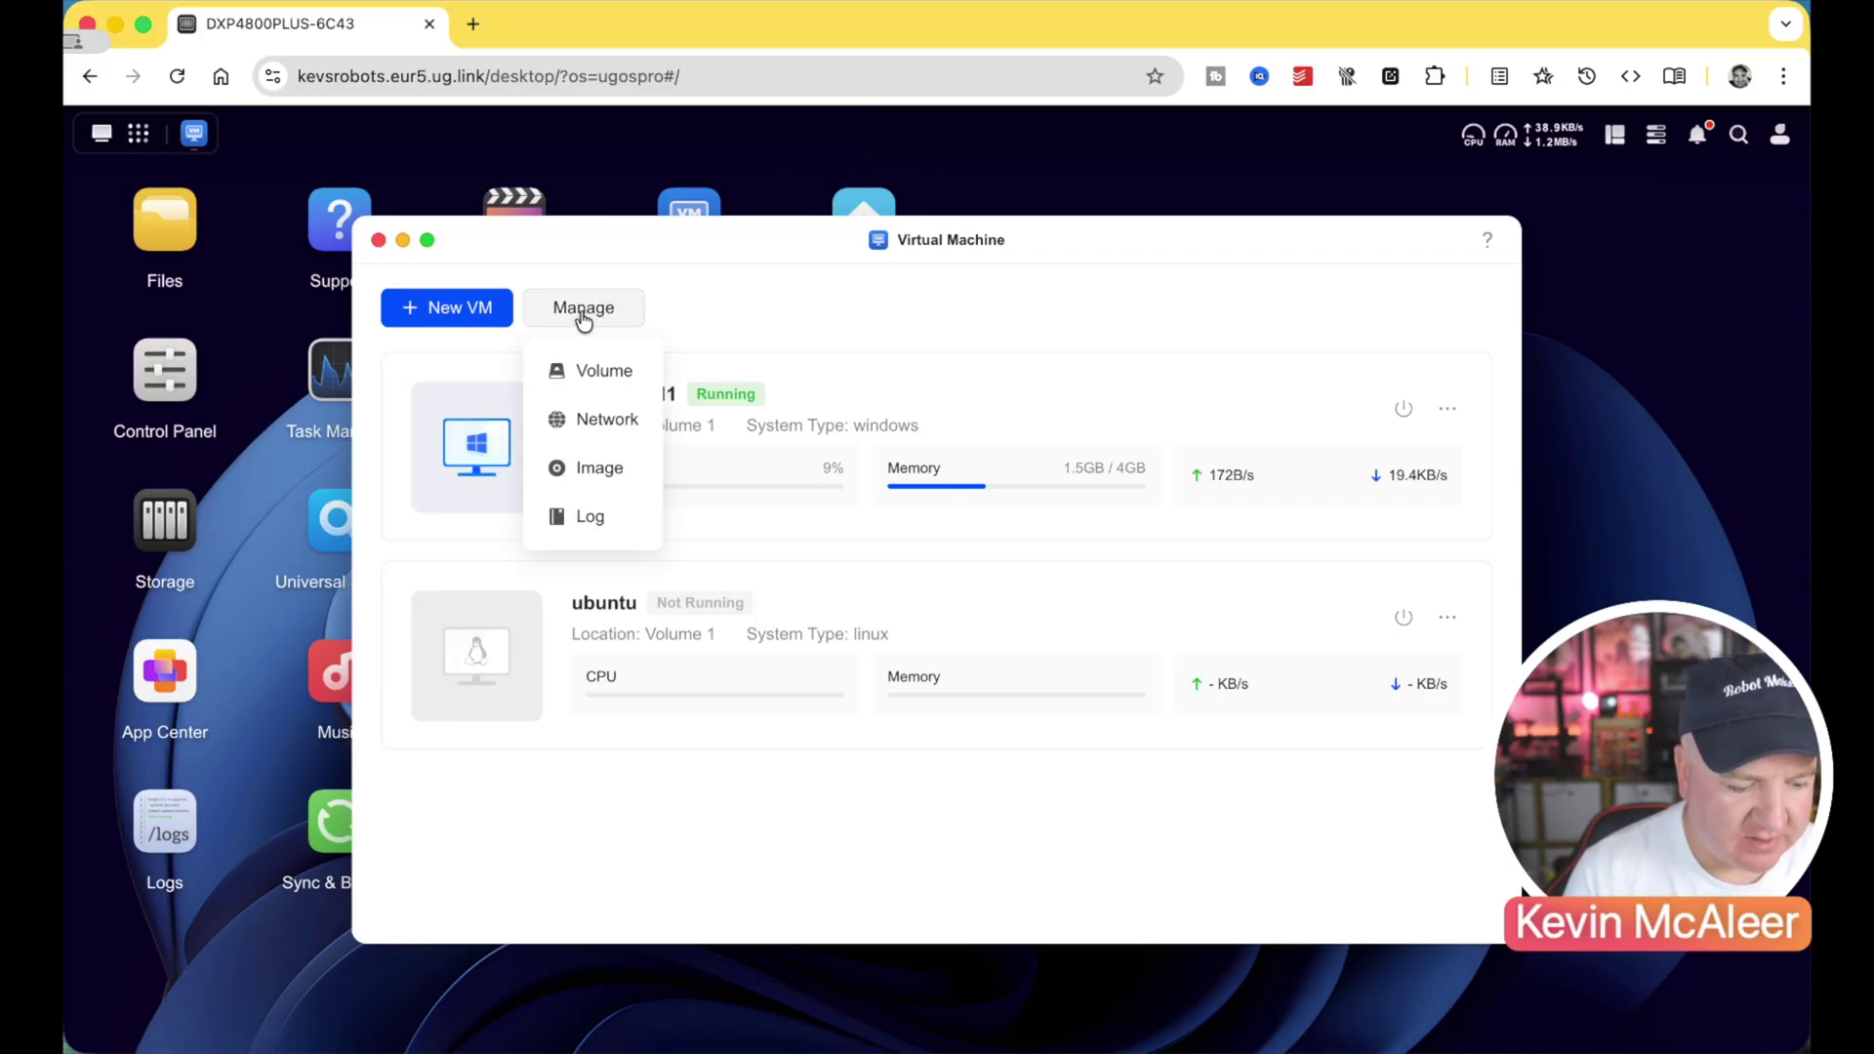
click(590, 468)
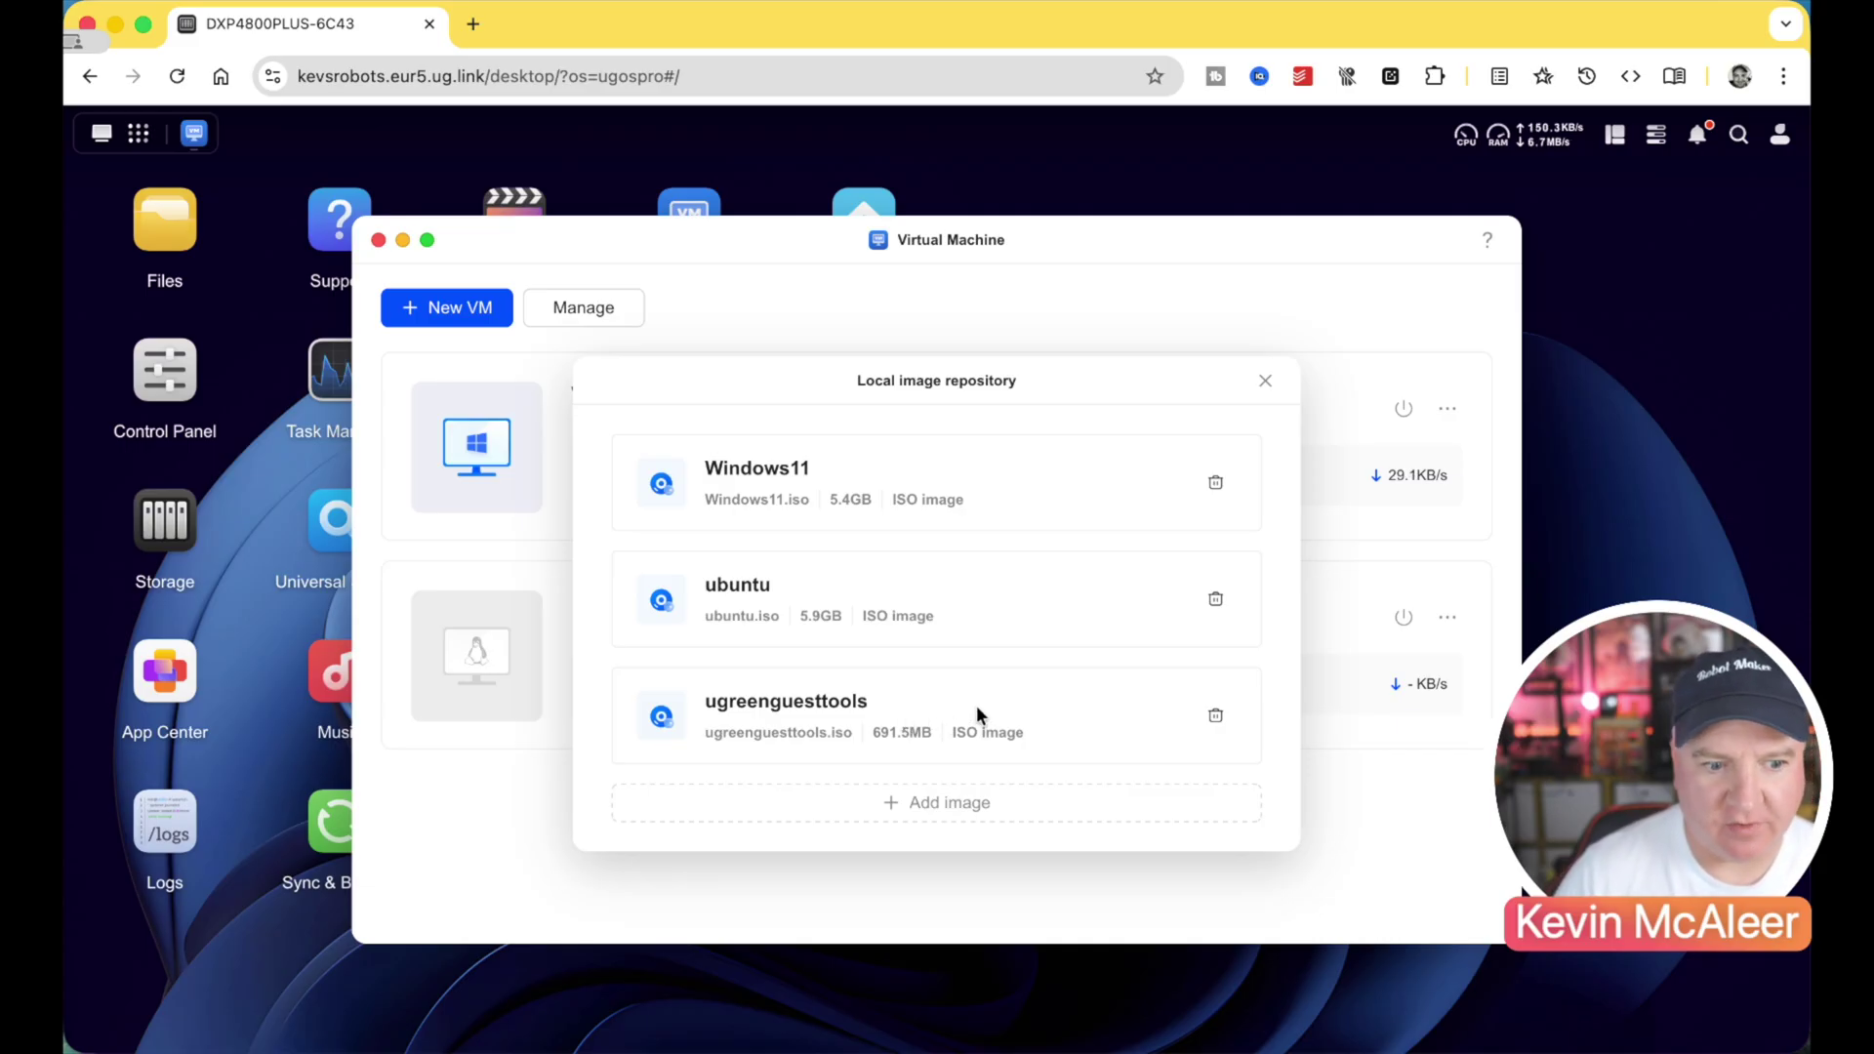
click(1266, 379)
click(474, 445)
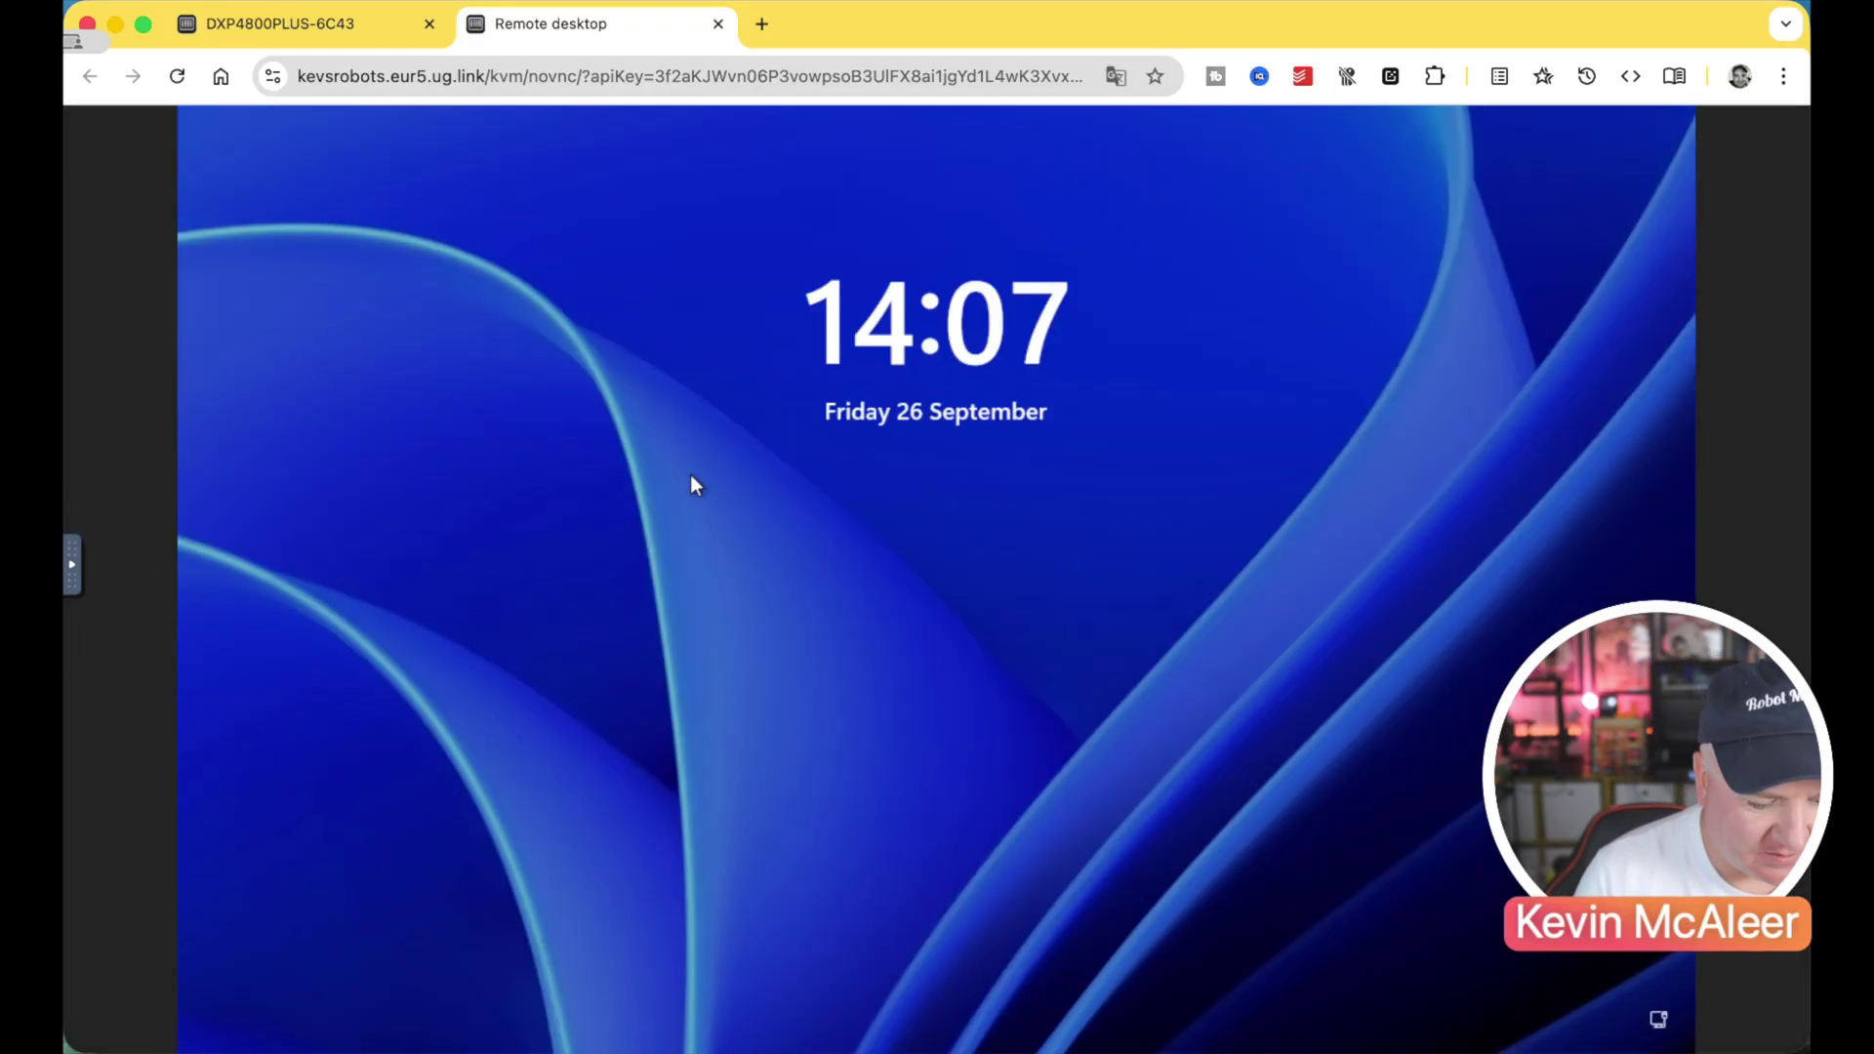
- Sign into the Windows11 VM with its password, open Start, then close the remote desktop tab
click(690, 475)
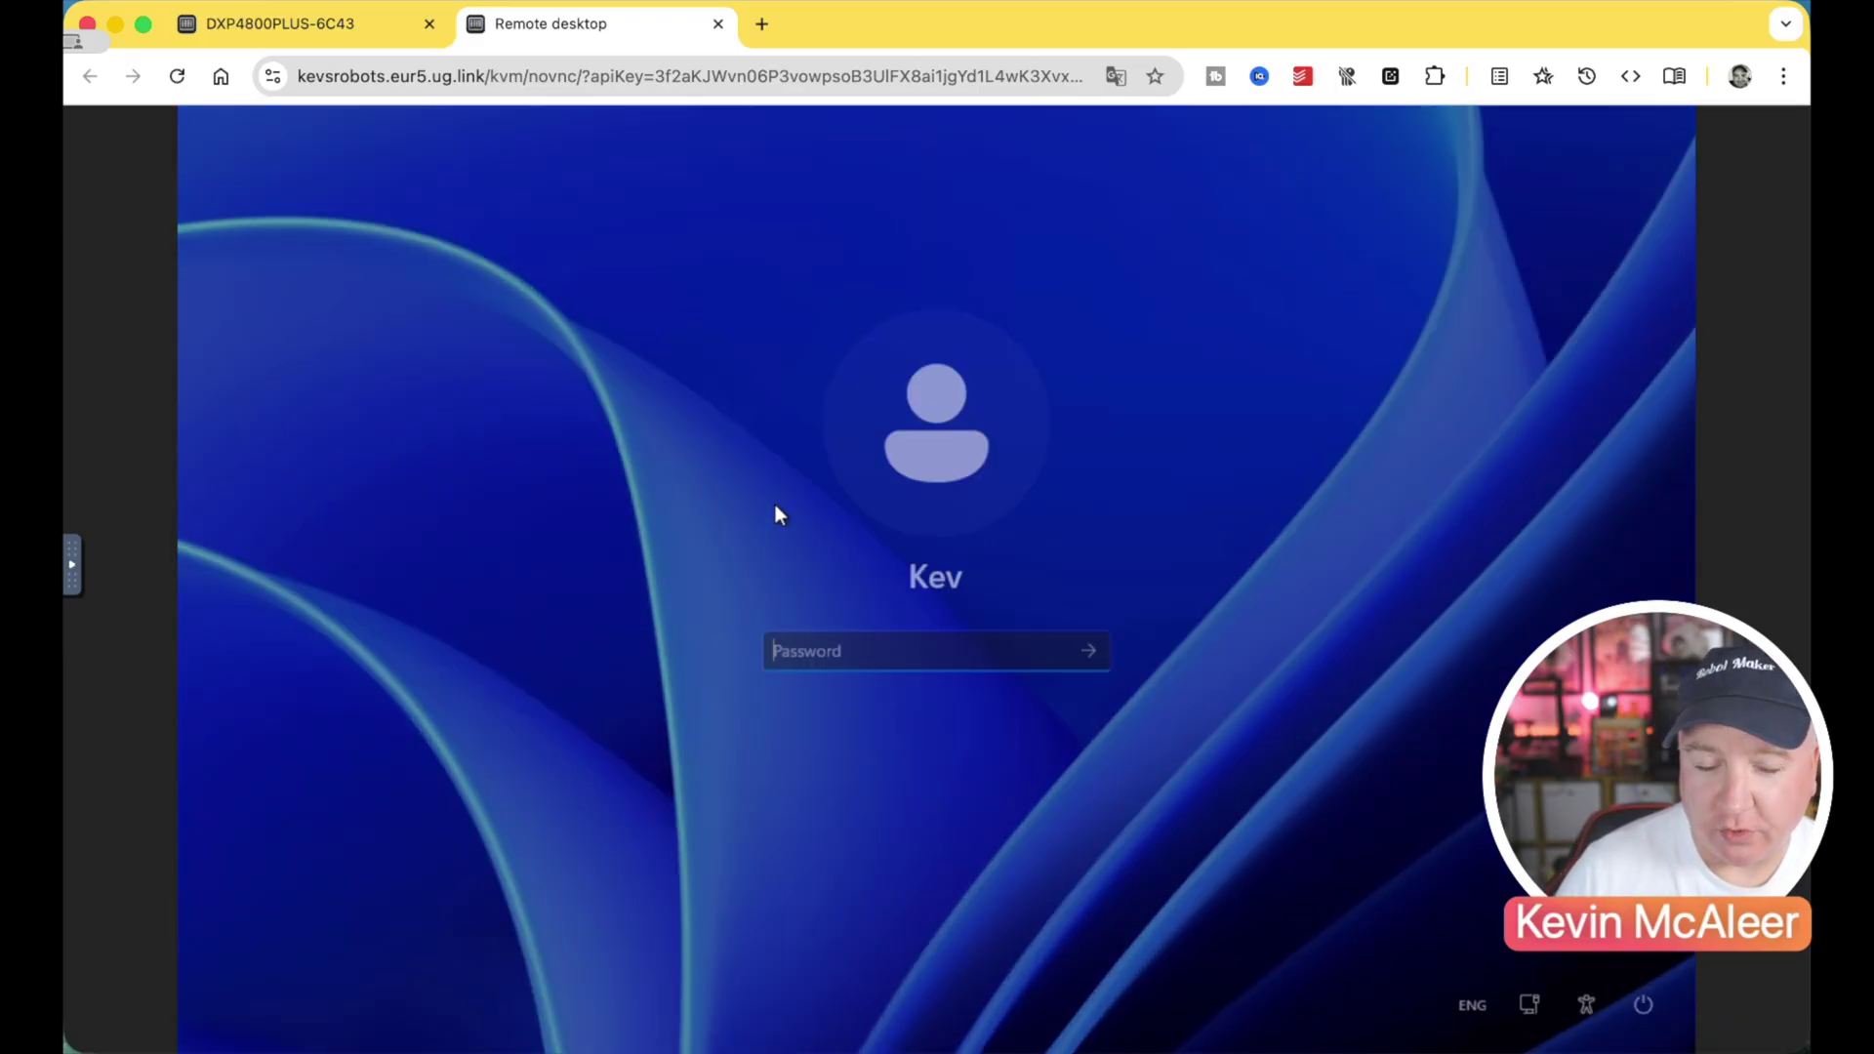
text(•••••••••••)
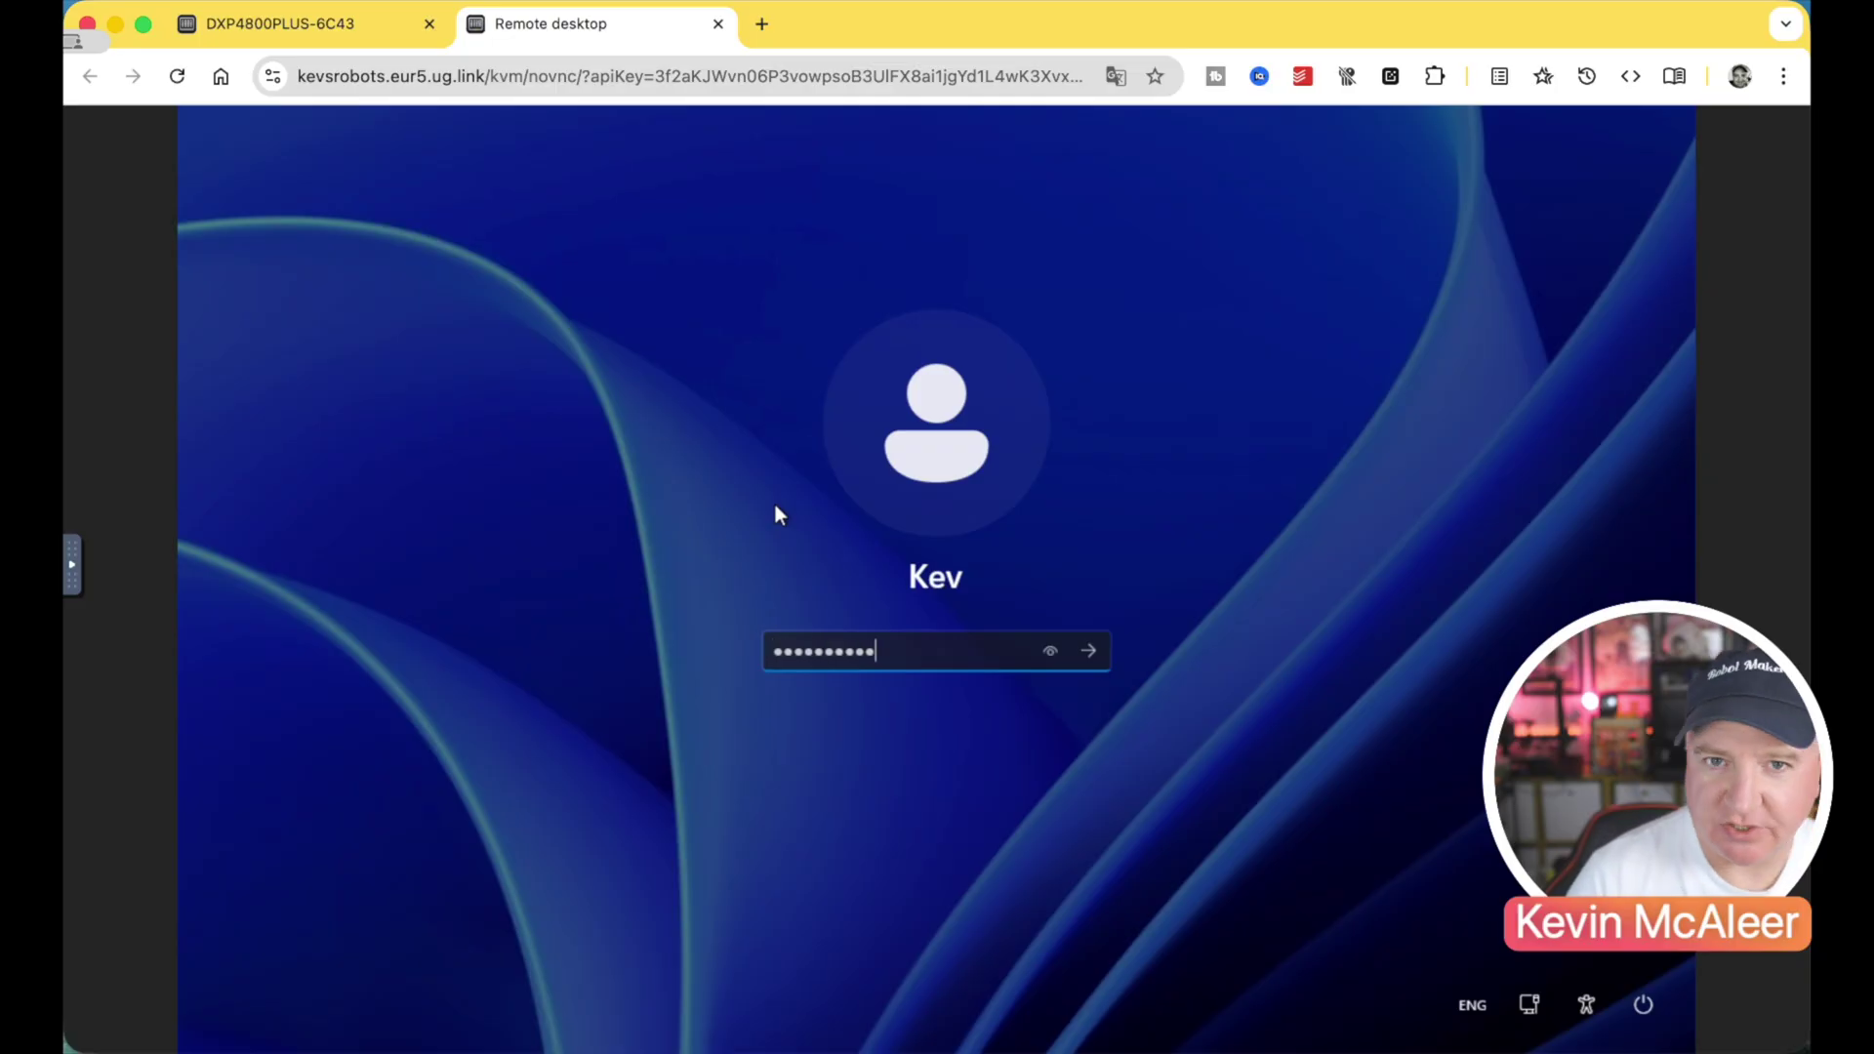
key(Return)
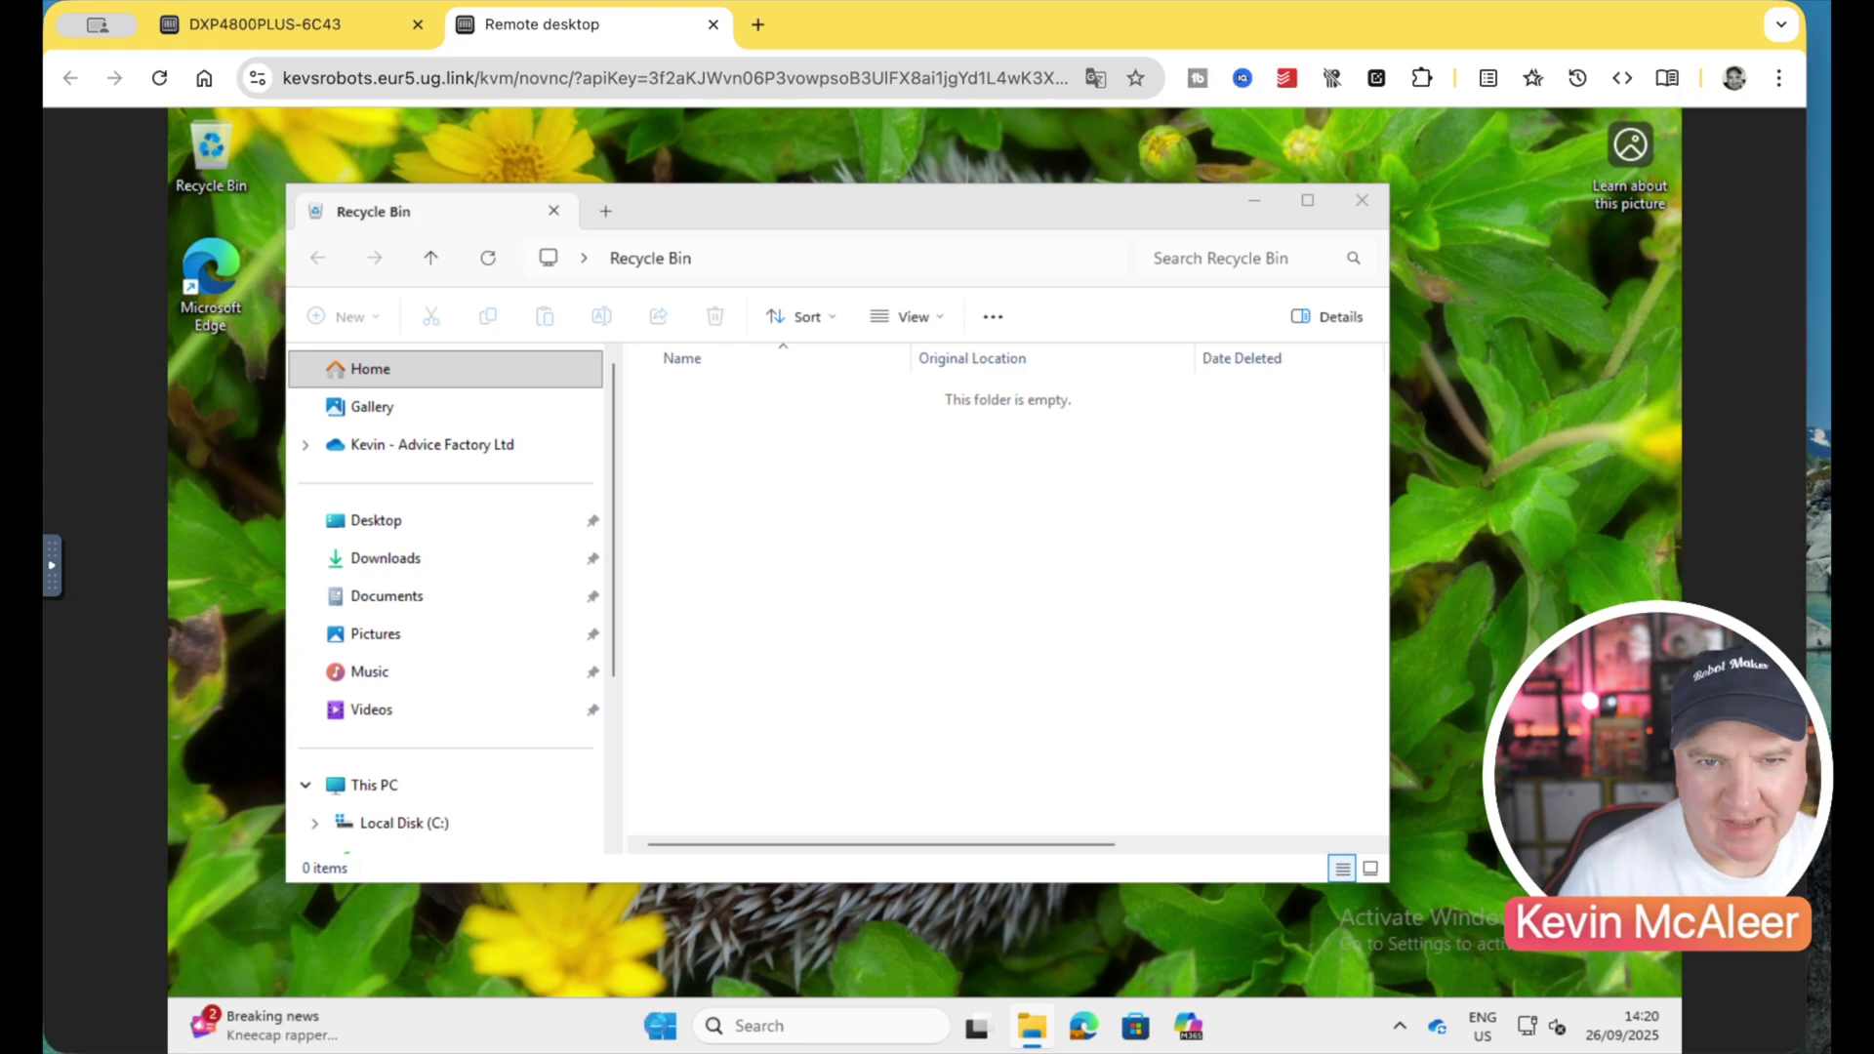
click(662, 1026)
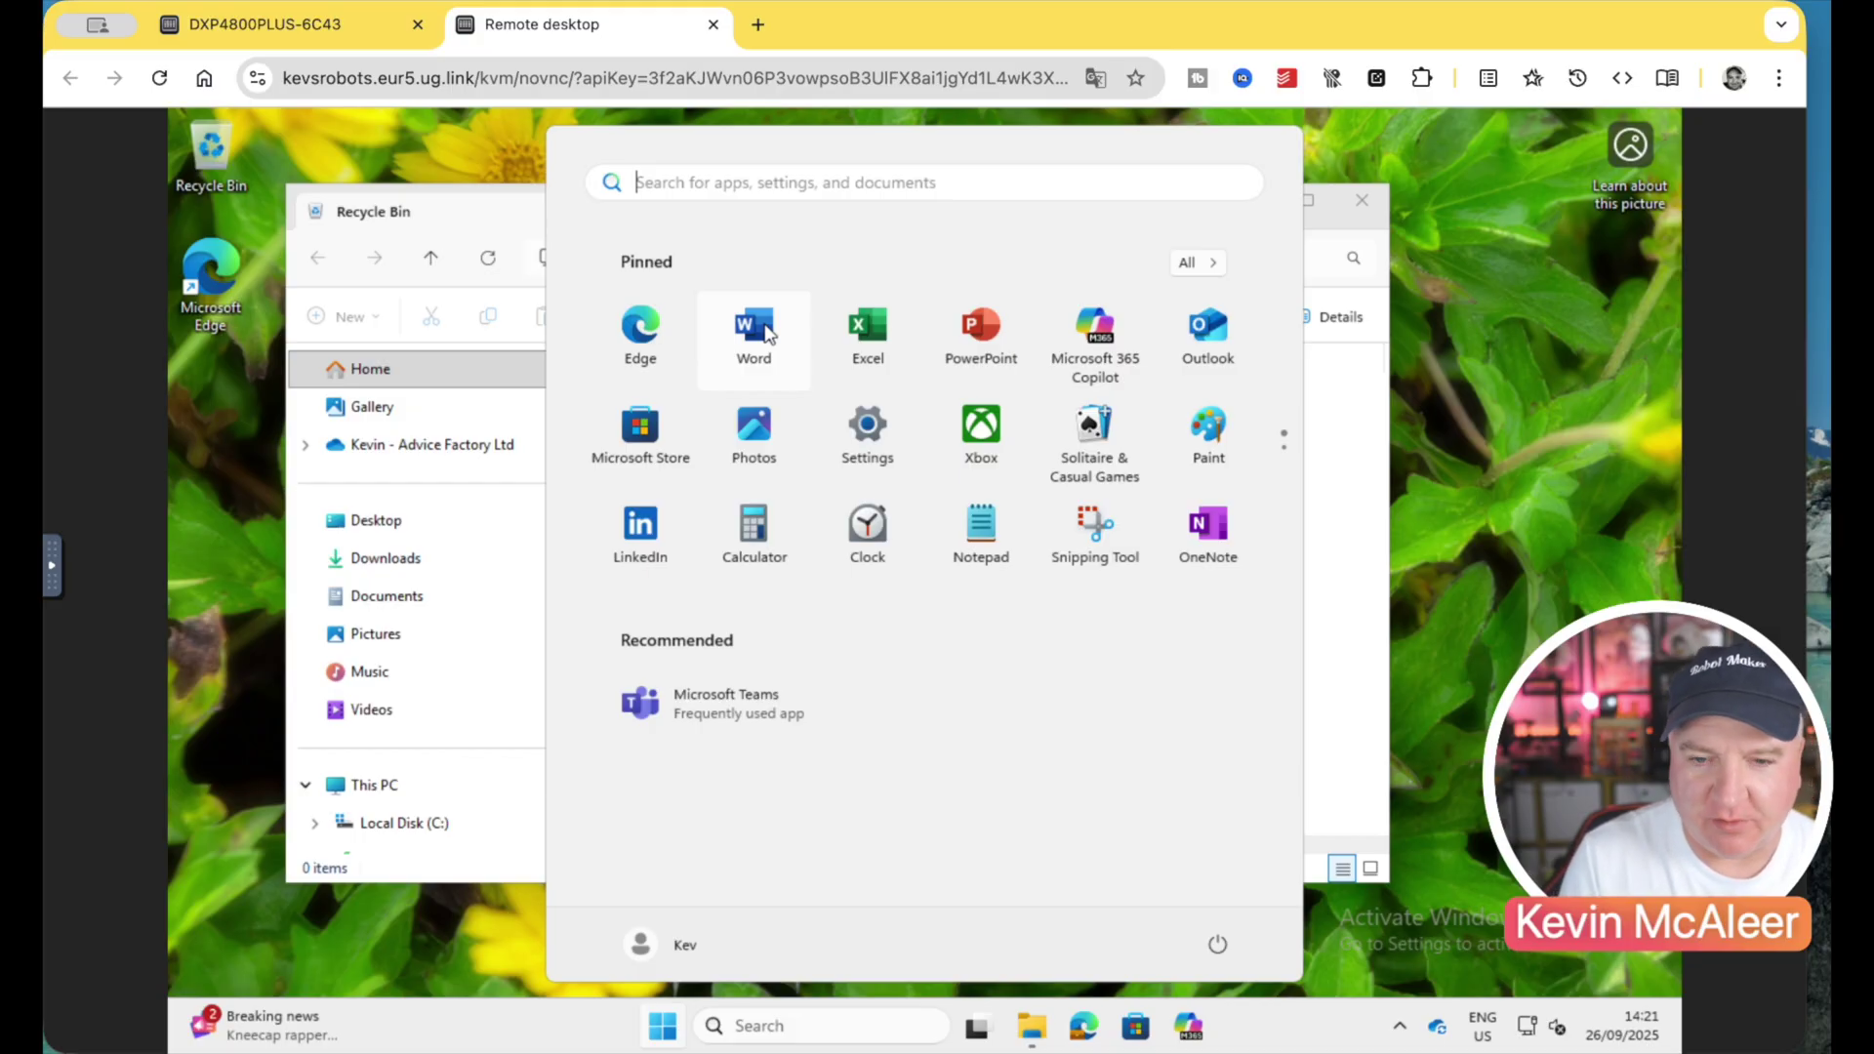
click(714, 25)
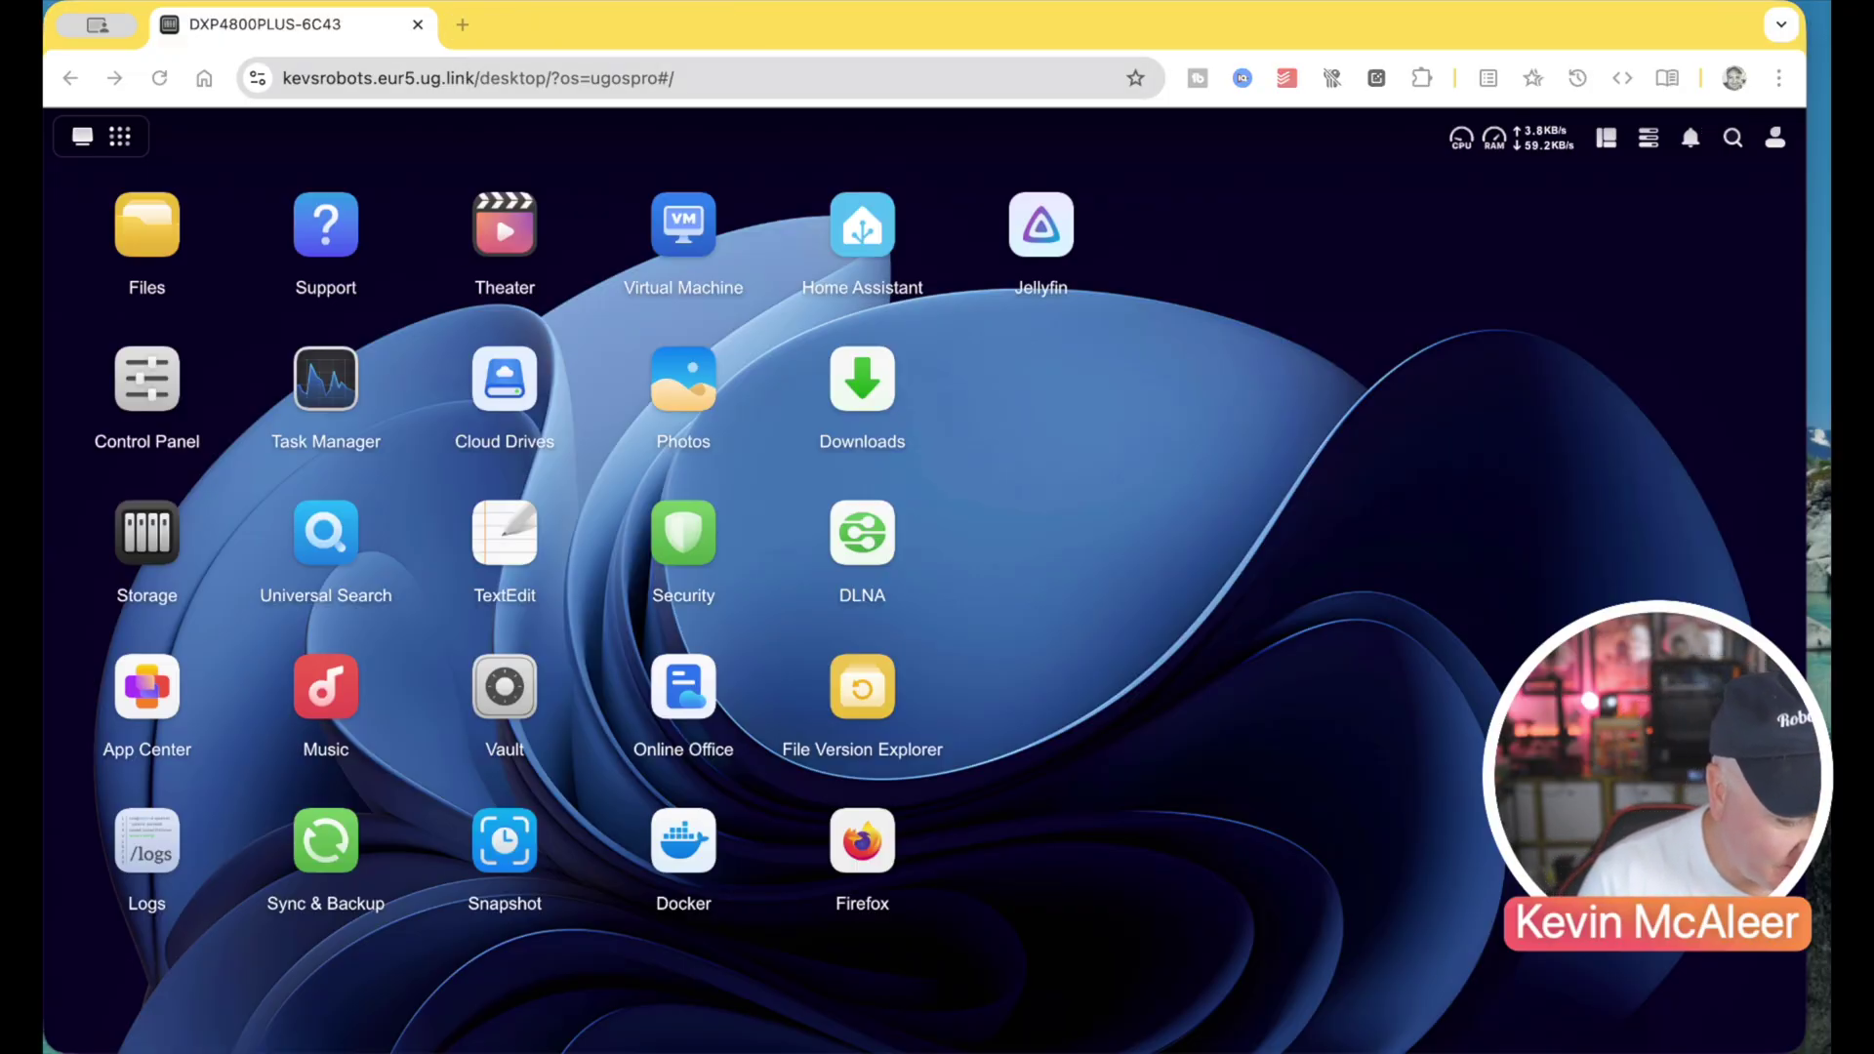
- Open Storage, view Hard Drive 1's status test, then go to the Status test plan list
click(182, 526)
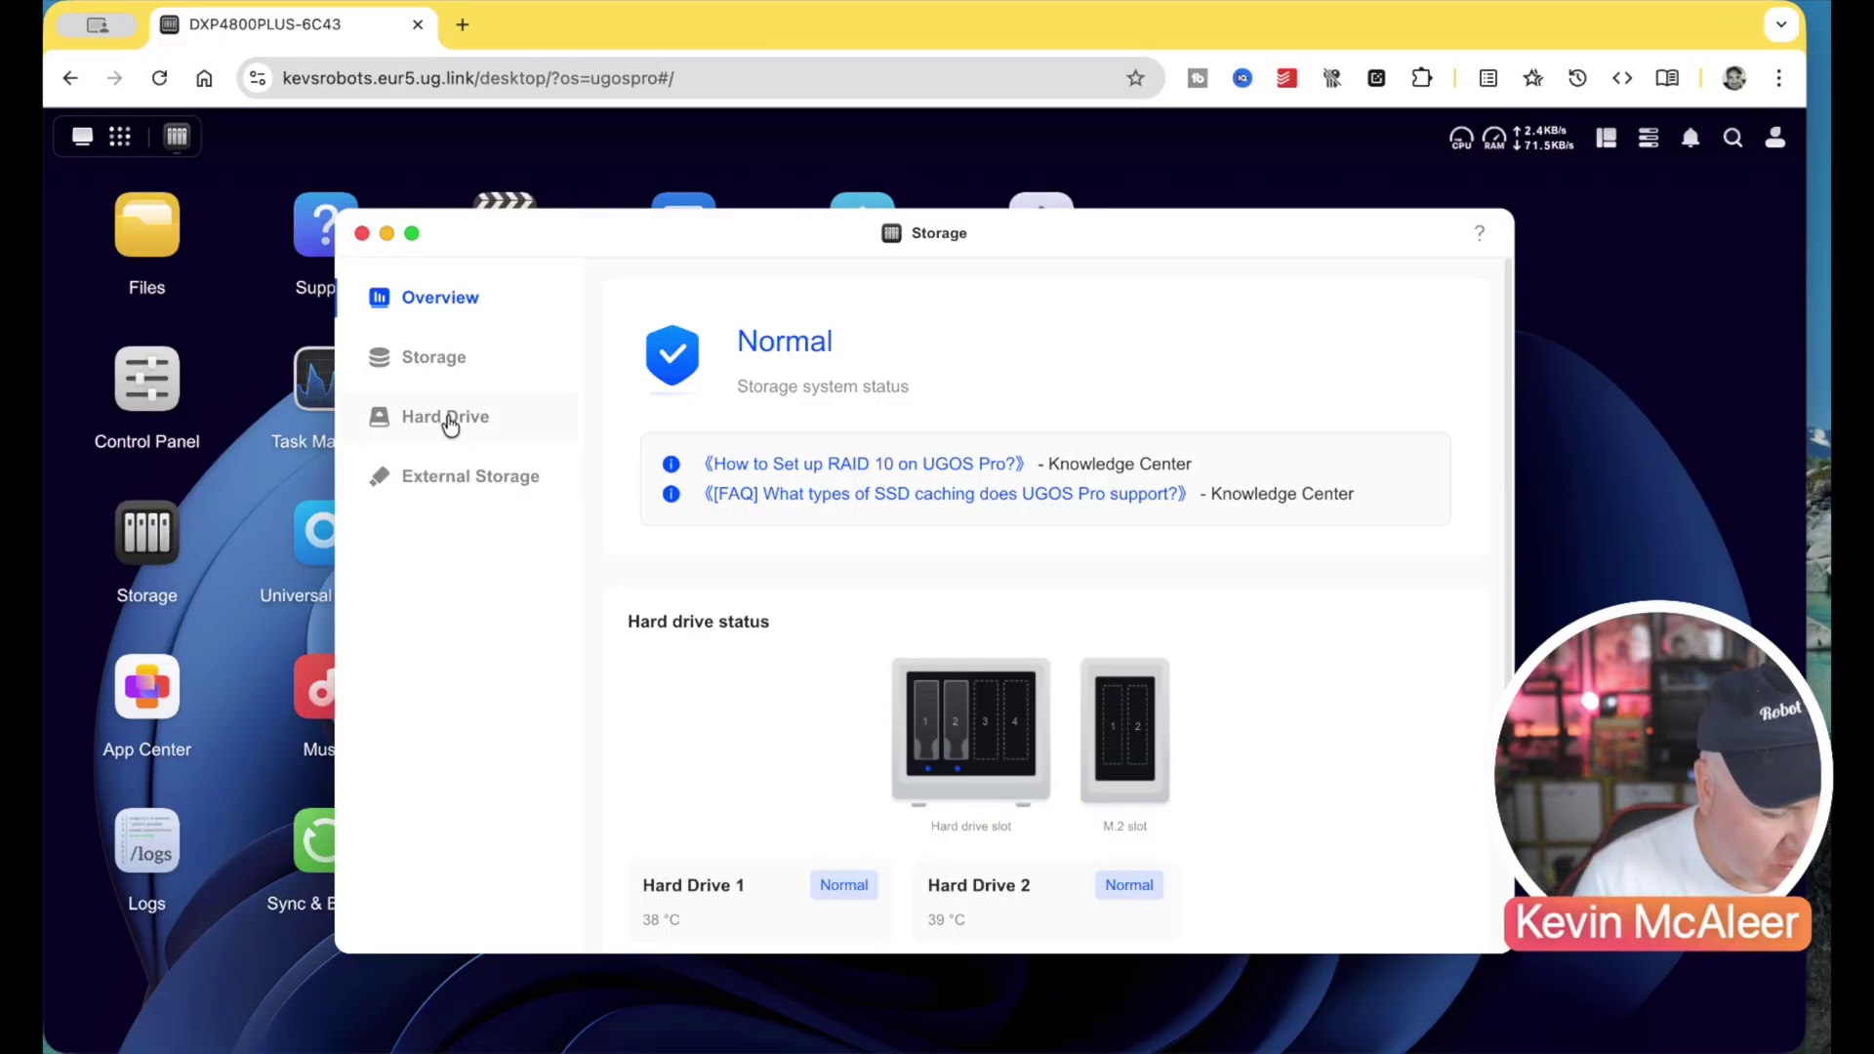
click(447, 418)
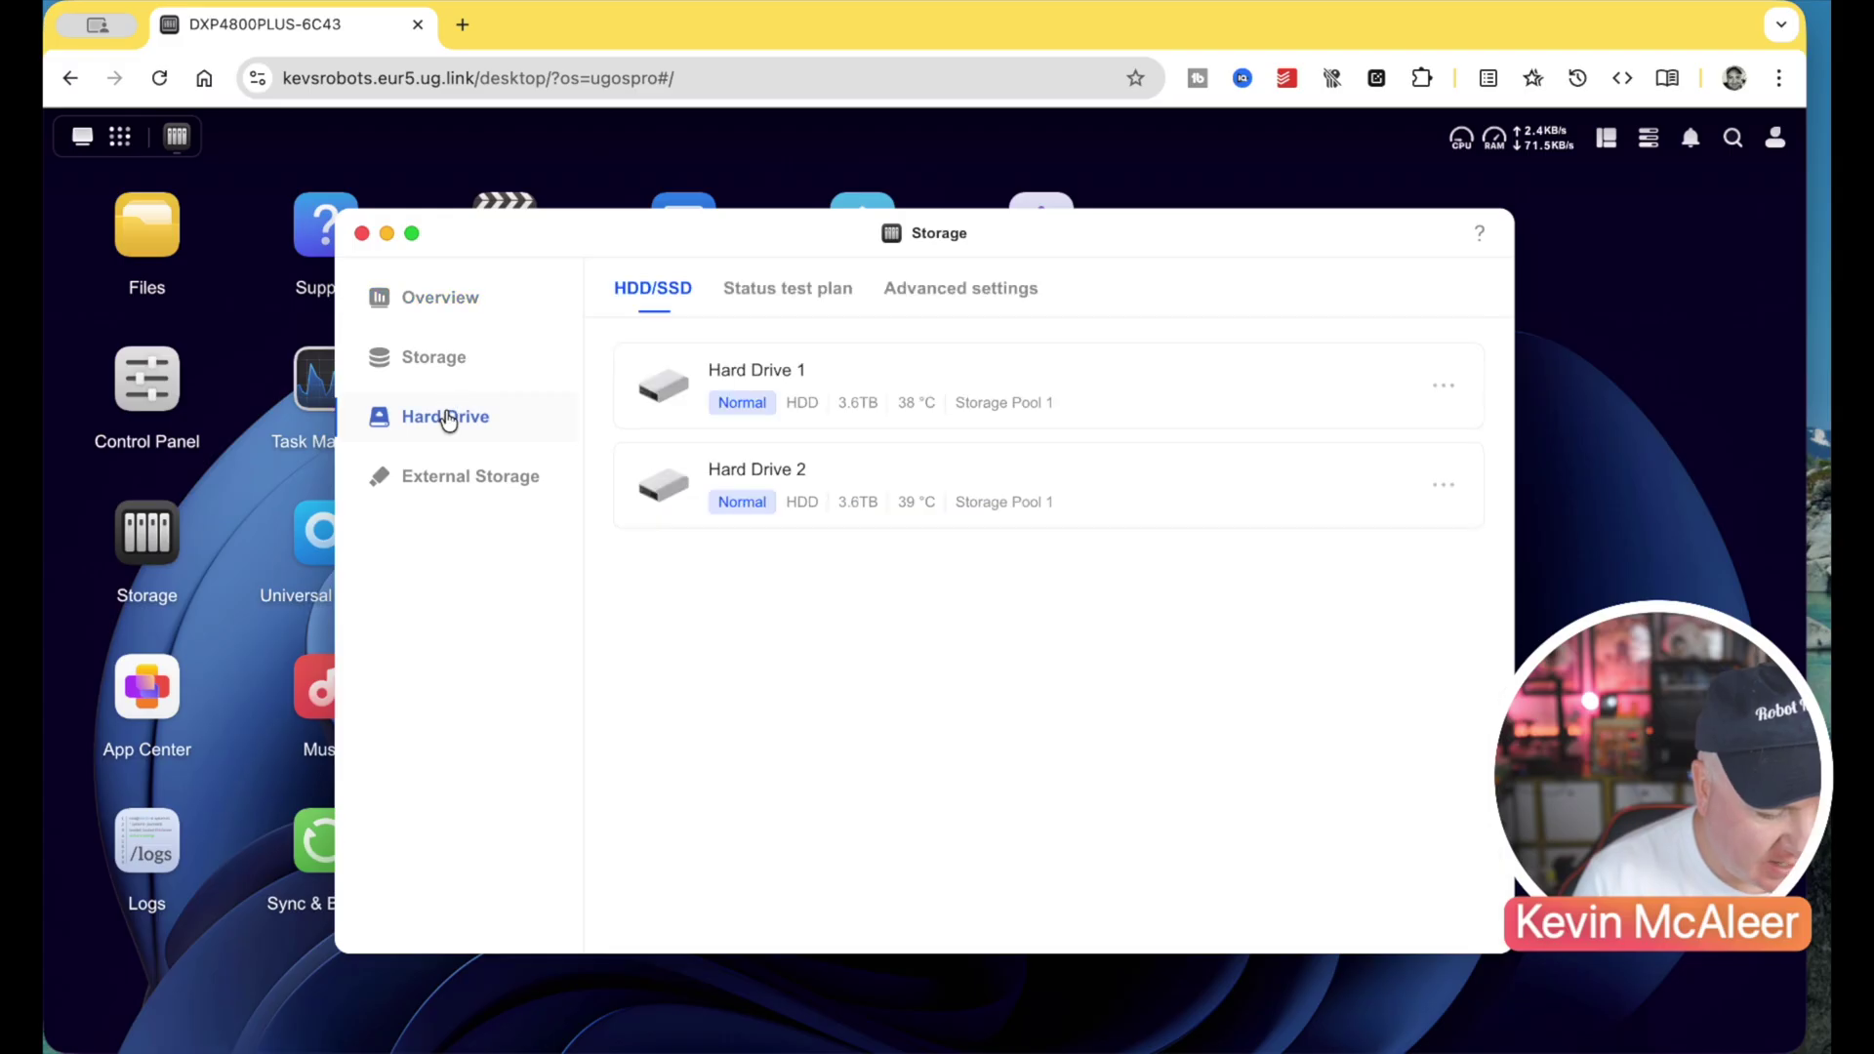
click(1445, 386)
click(1376, 493)
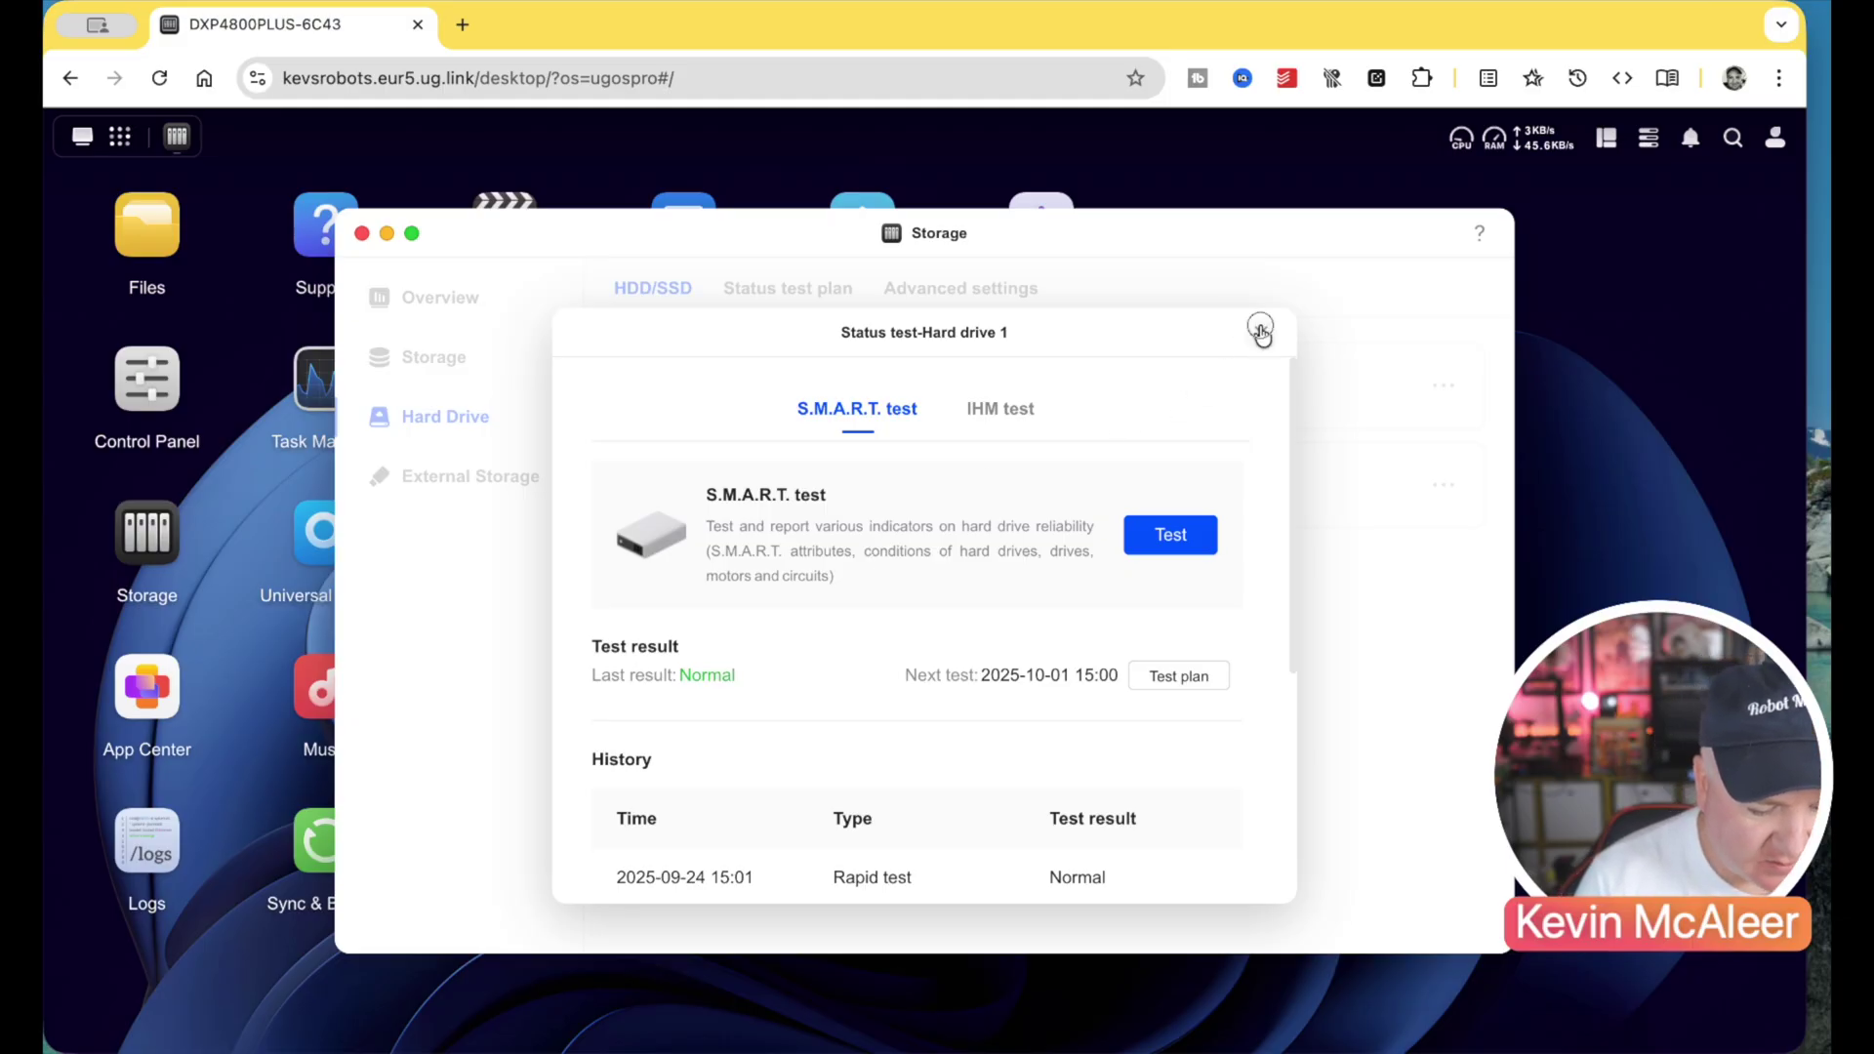
click(1261, 332)
click(786, 289)
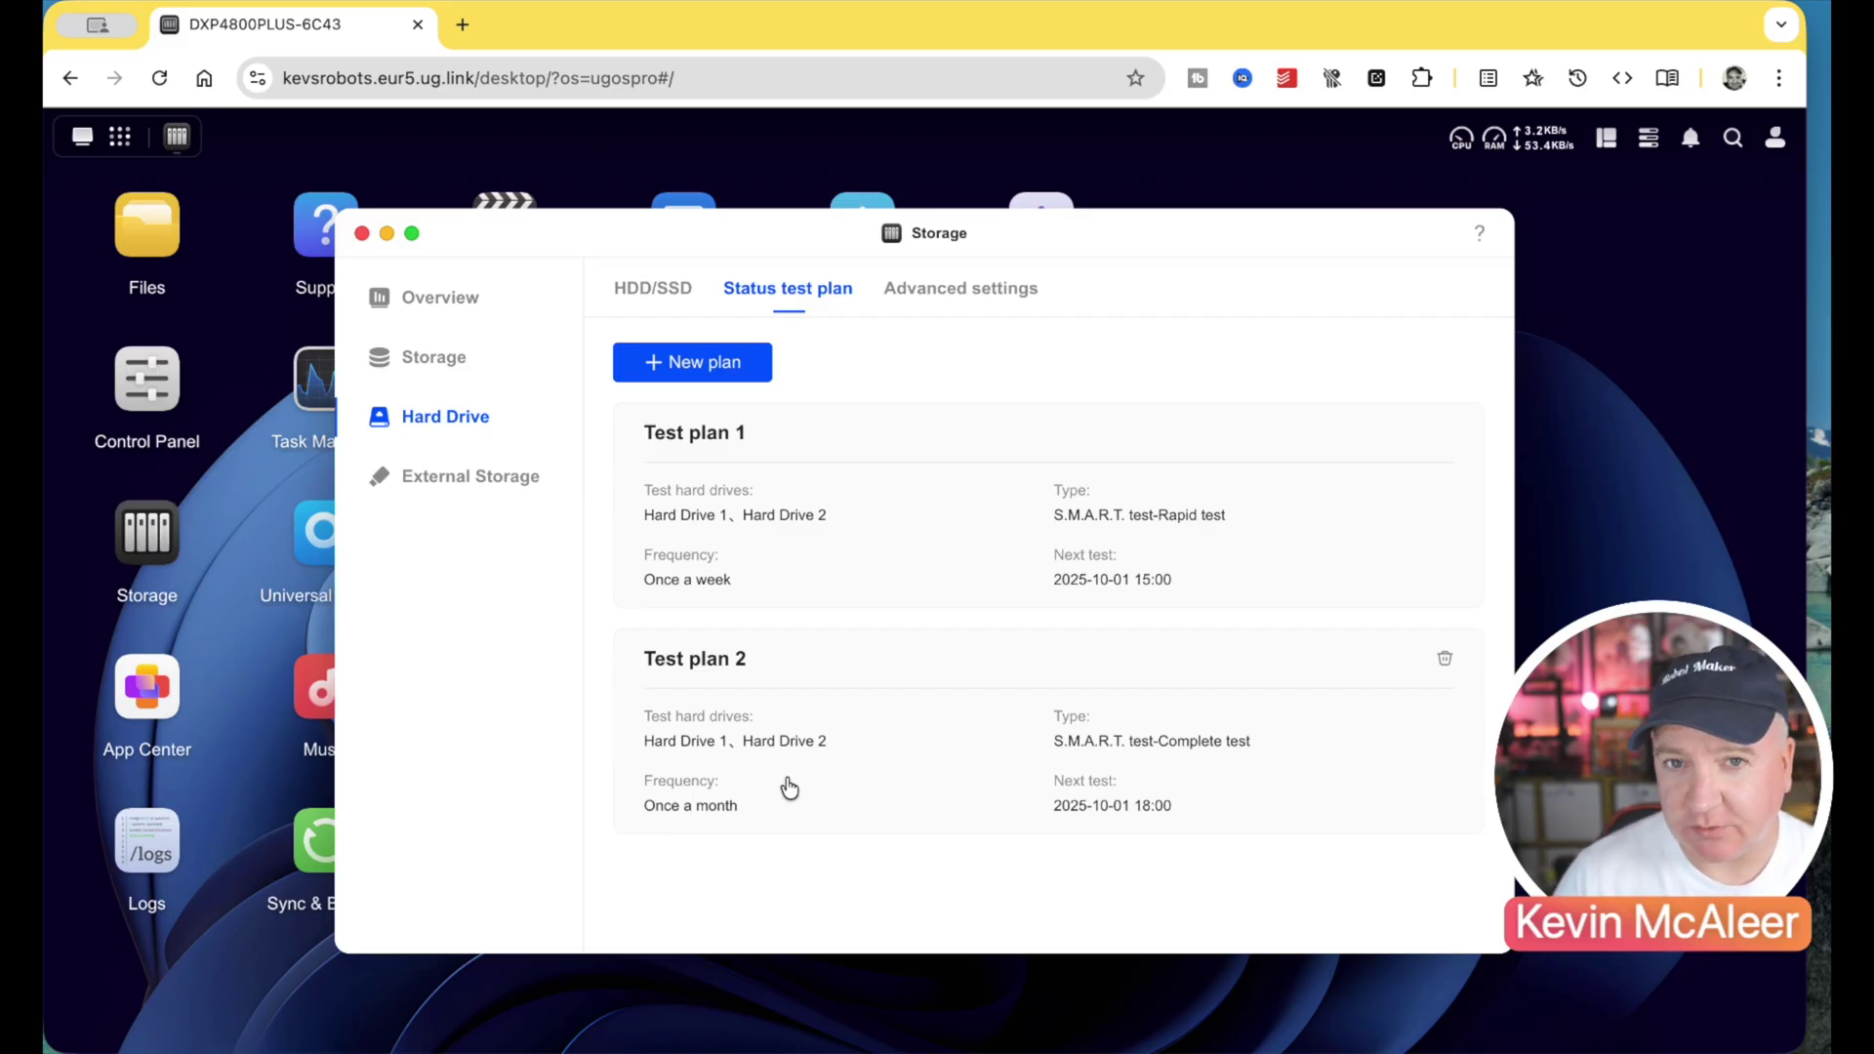
- Create a new test plan named 'Every Quarter' covering Hard Drive 1 and Hard Drive 2
click(723, 366)
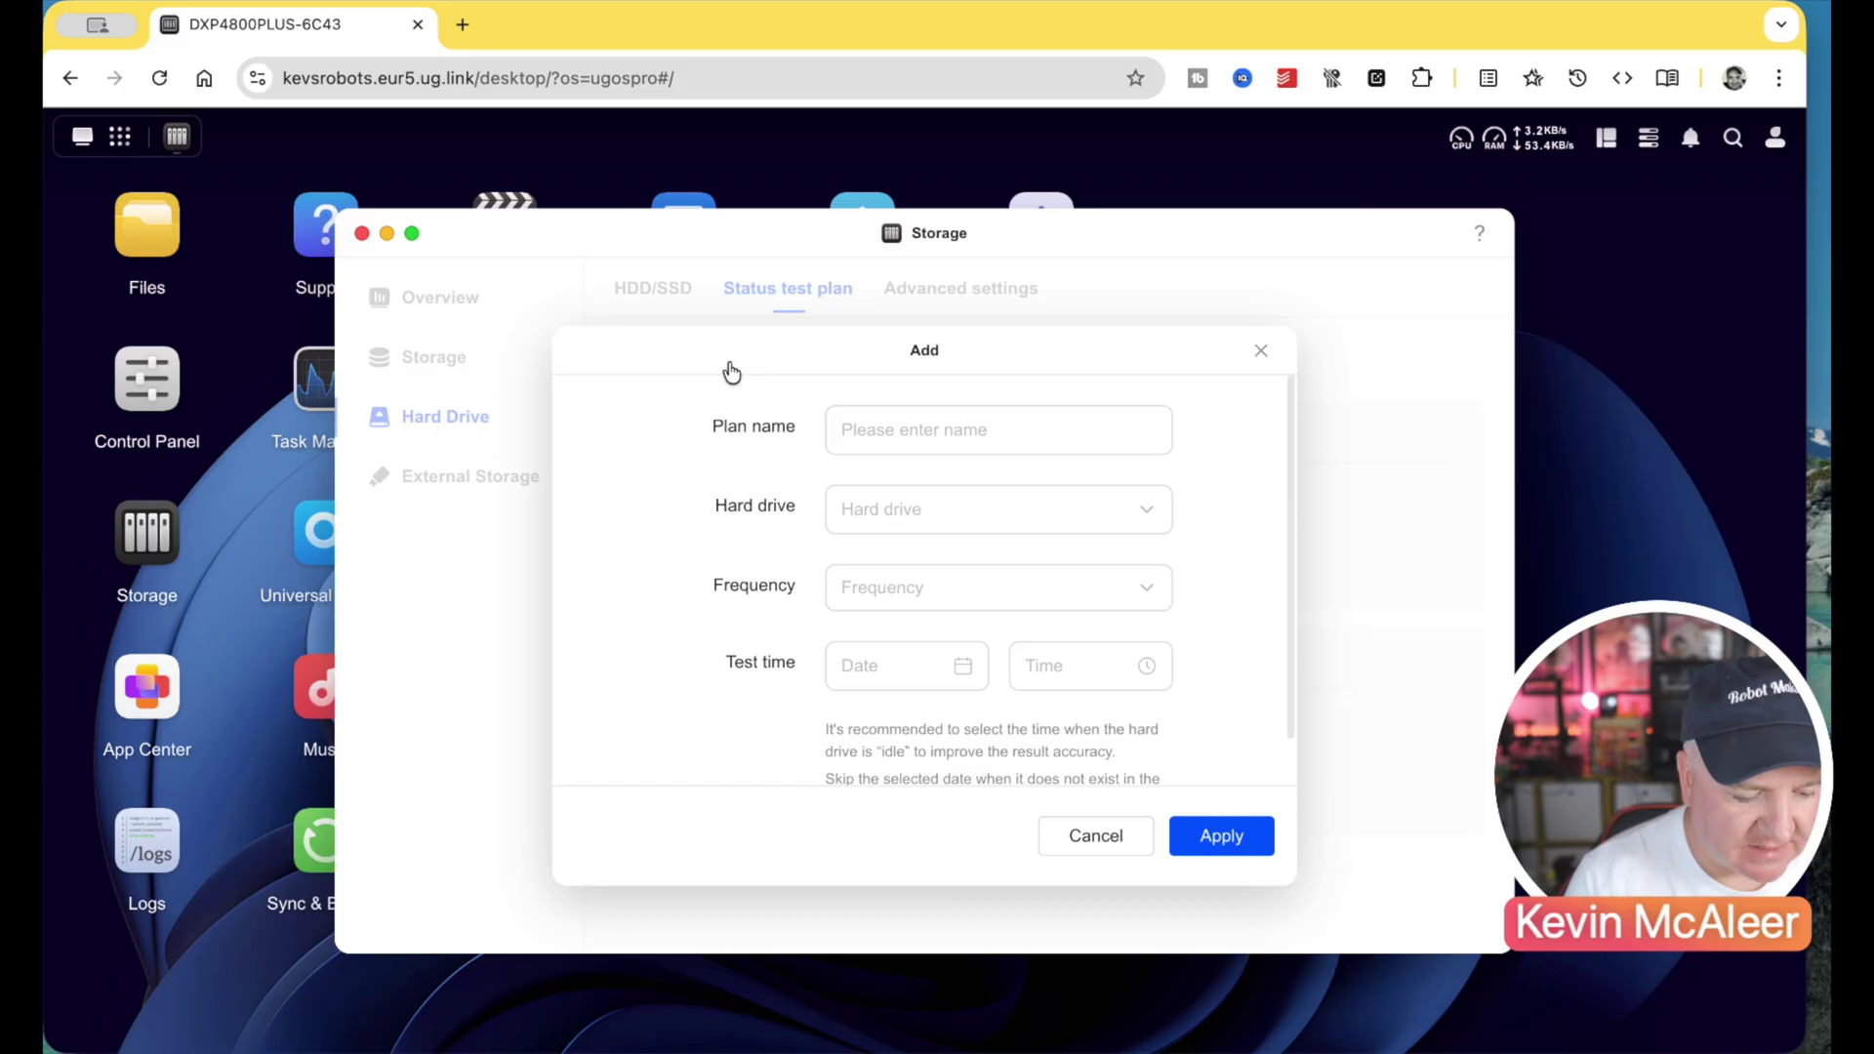
click(928, 427)
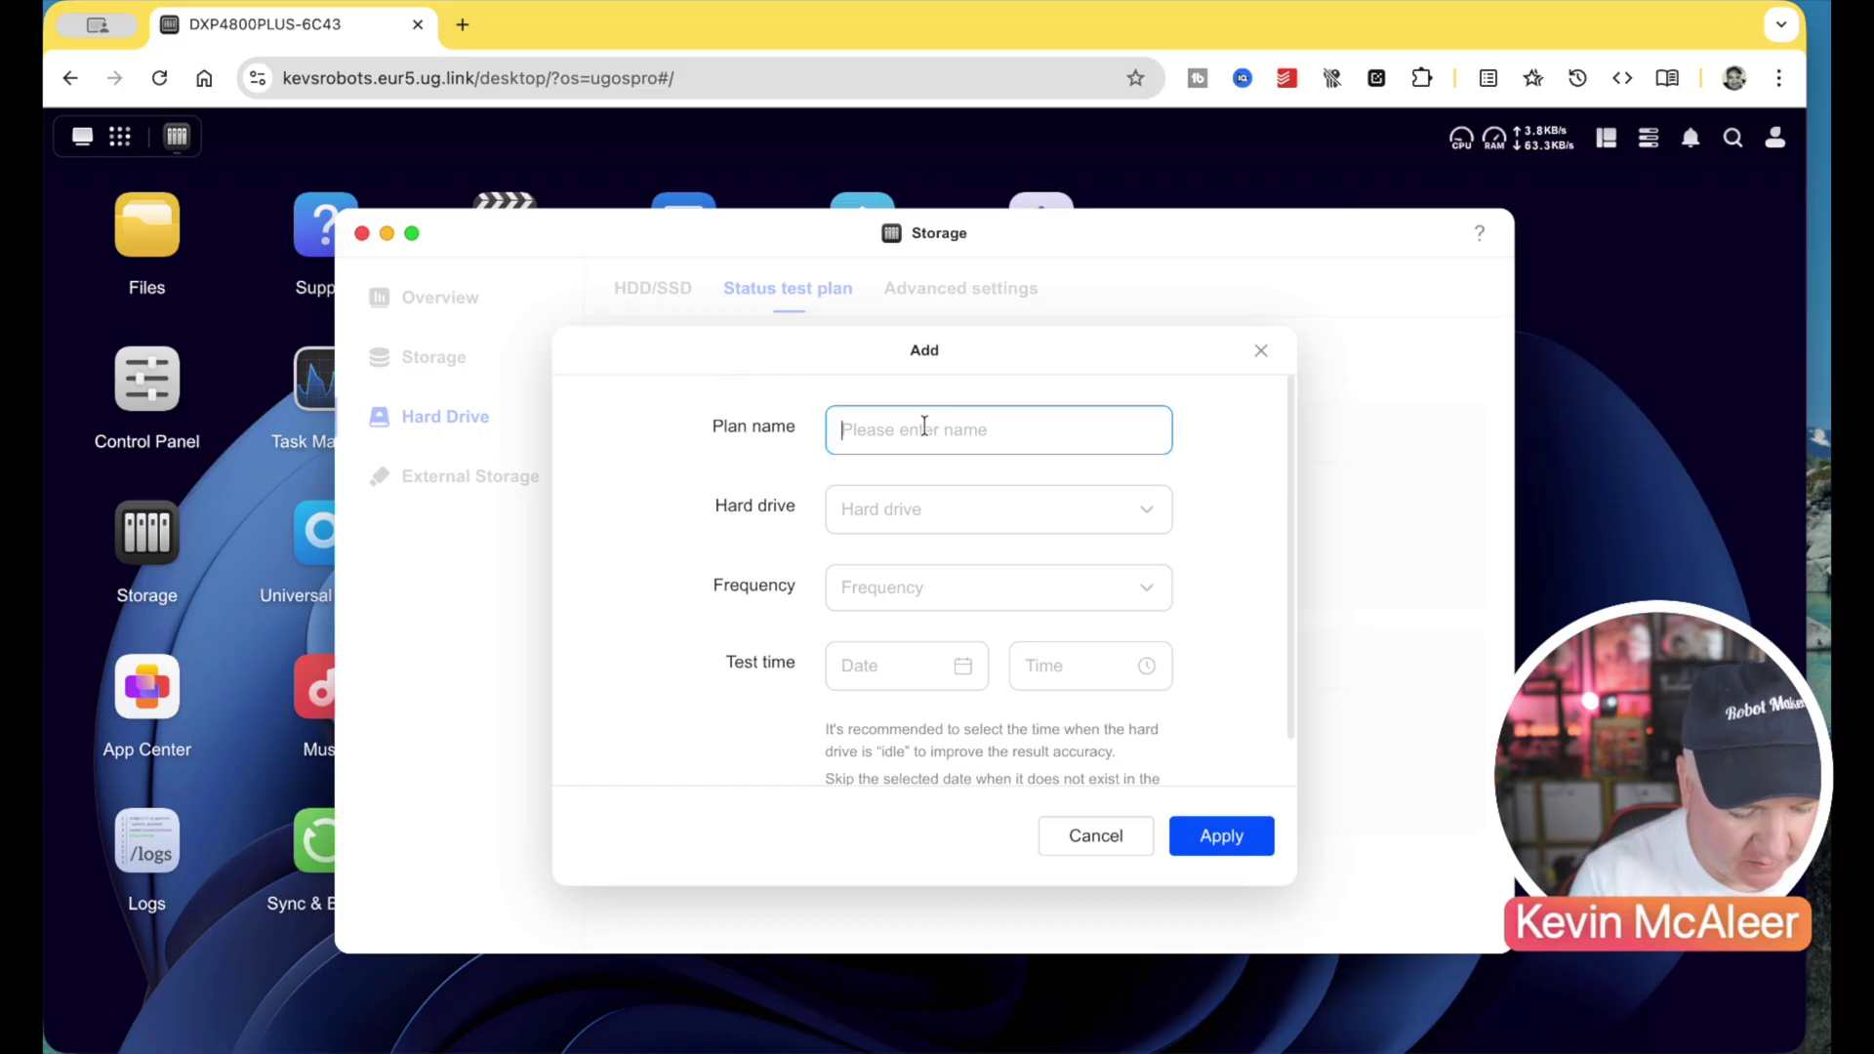
text(E)
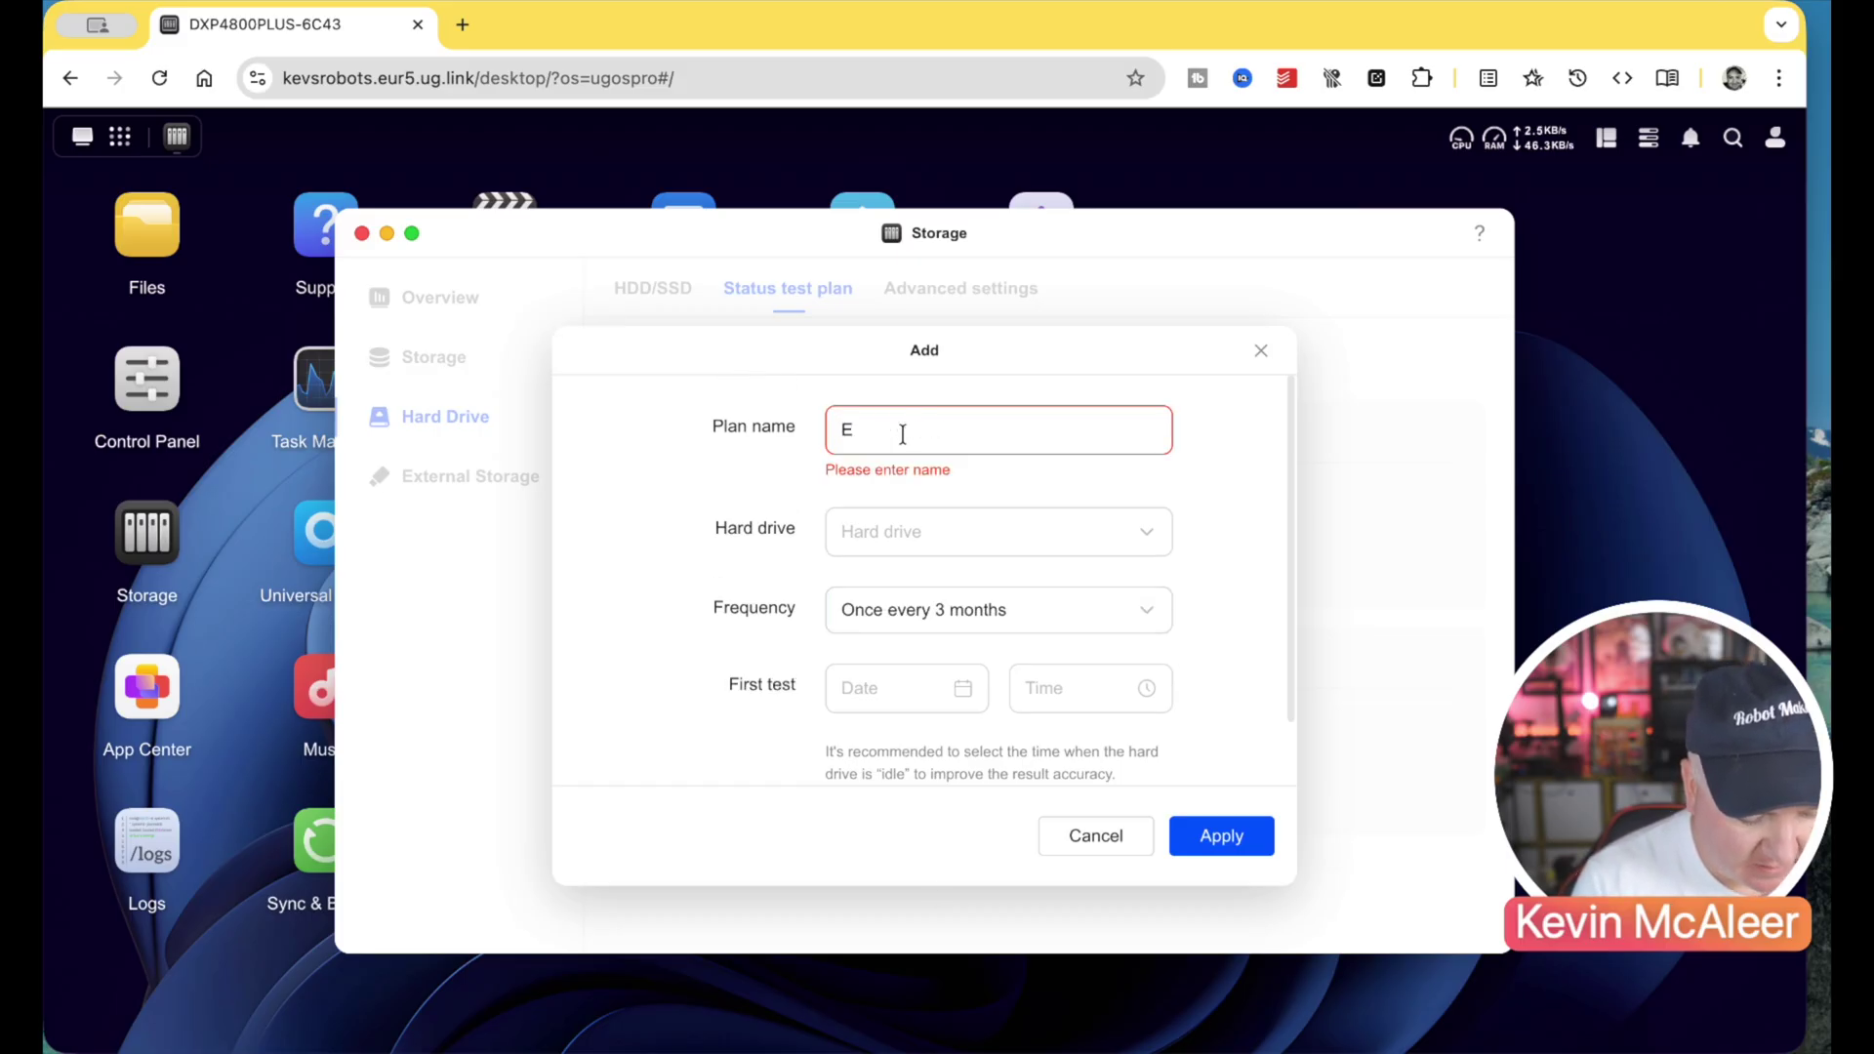
text(very Quarter)
click(1000, 509)
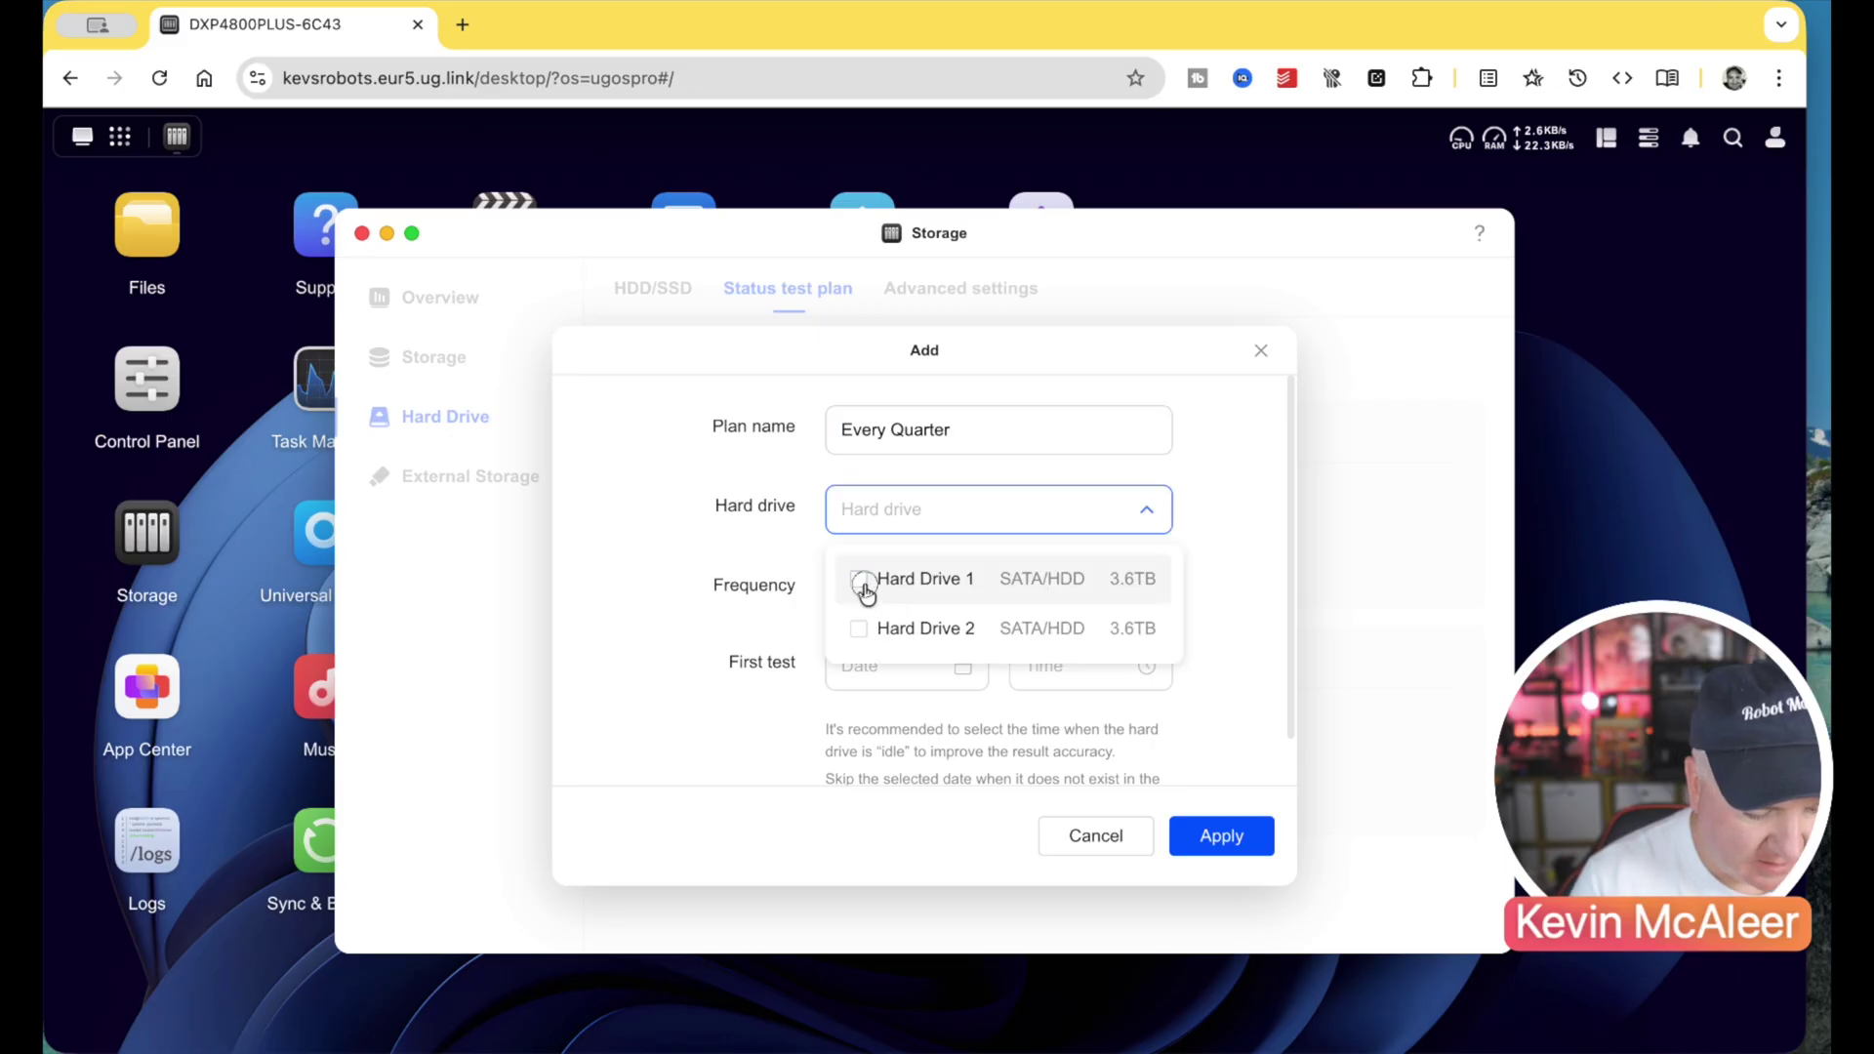
click(866, 589)
click(859, 629)
click(1201, 523)
- Set a complete S.M.A.R.T. test plus IHM test starting 2025-09-27 at 00:00, and apply
click(983, 629)
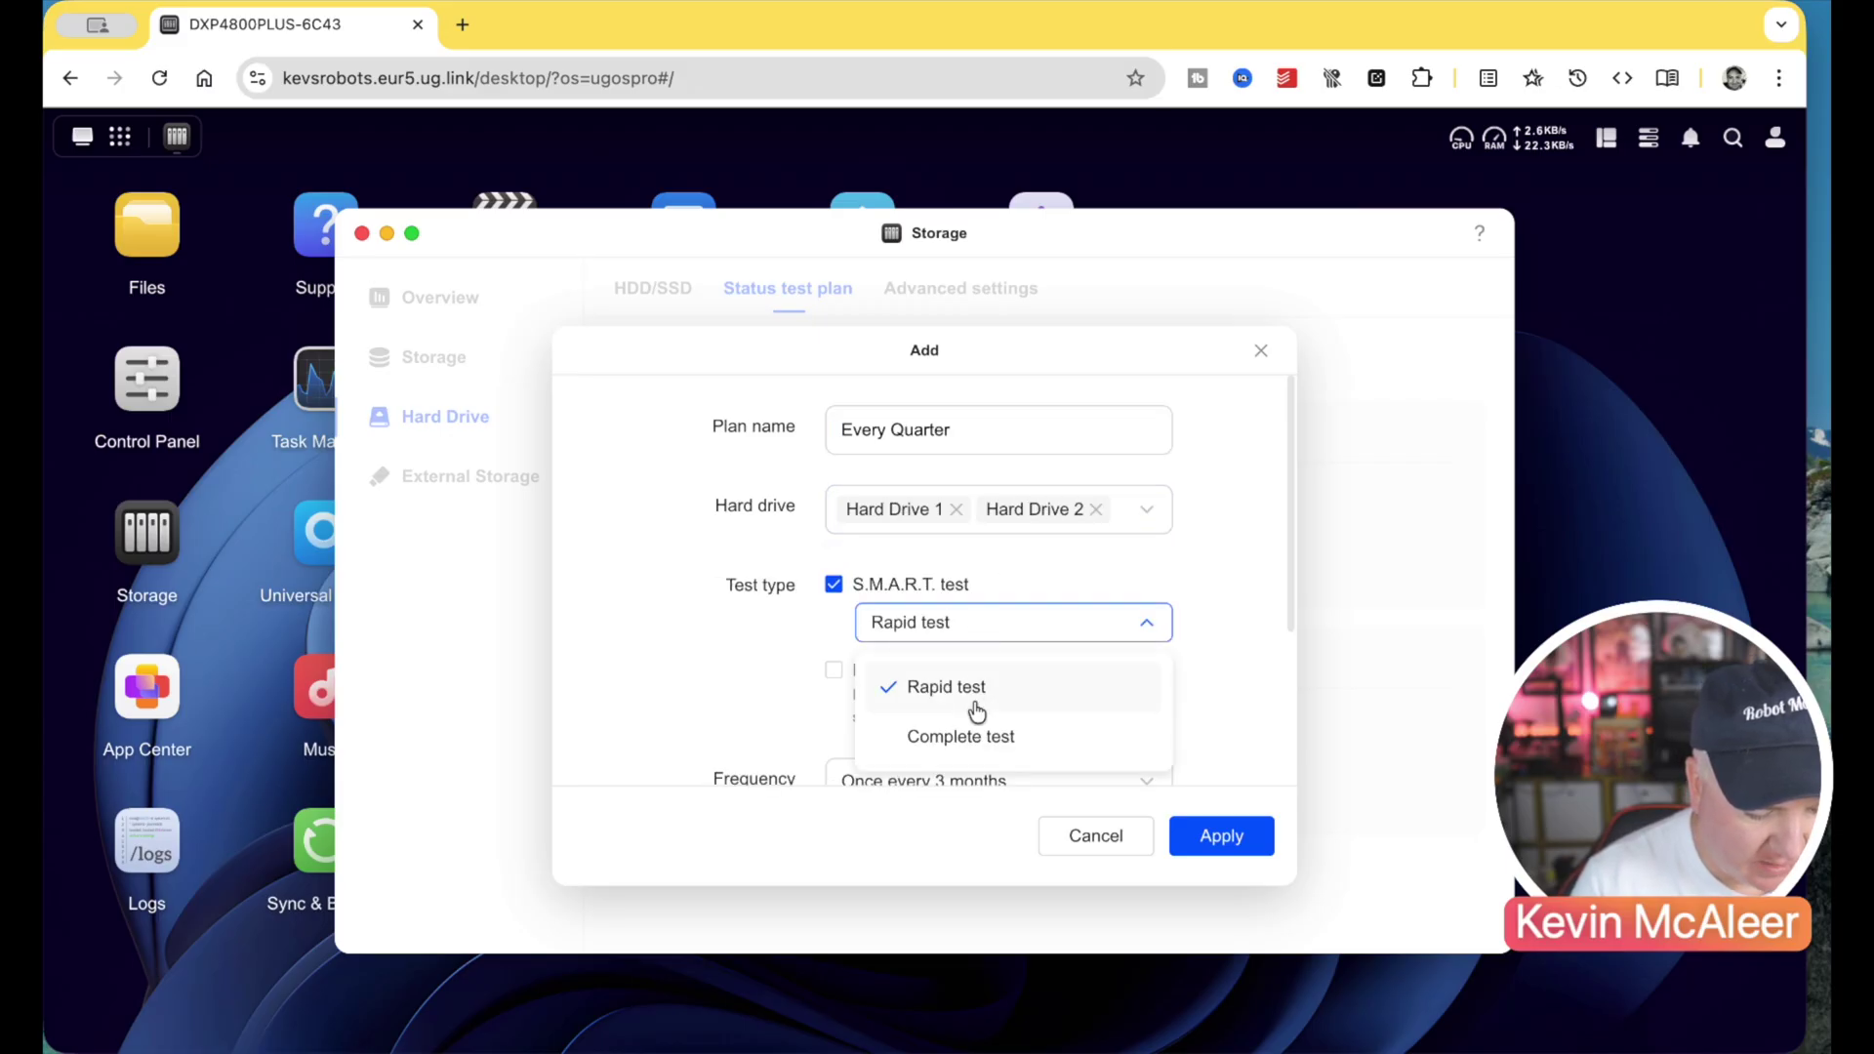
click(962, 736)
scroll(1197, 646, down, 2)
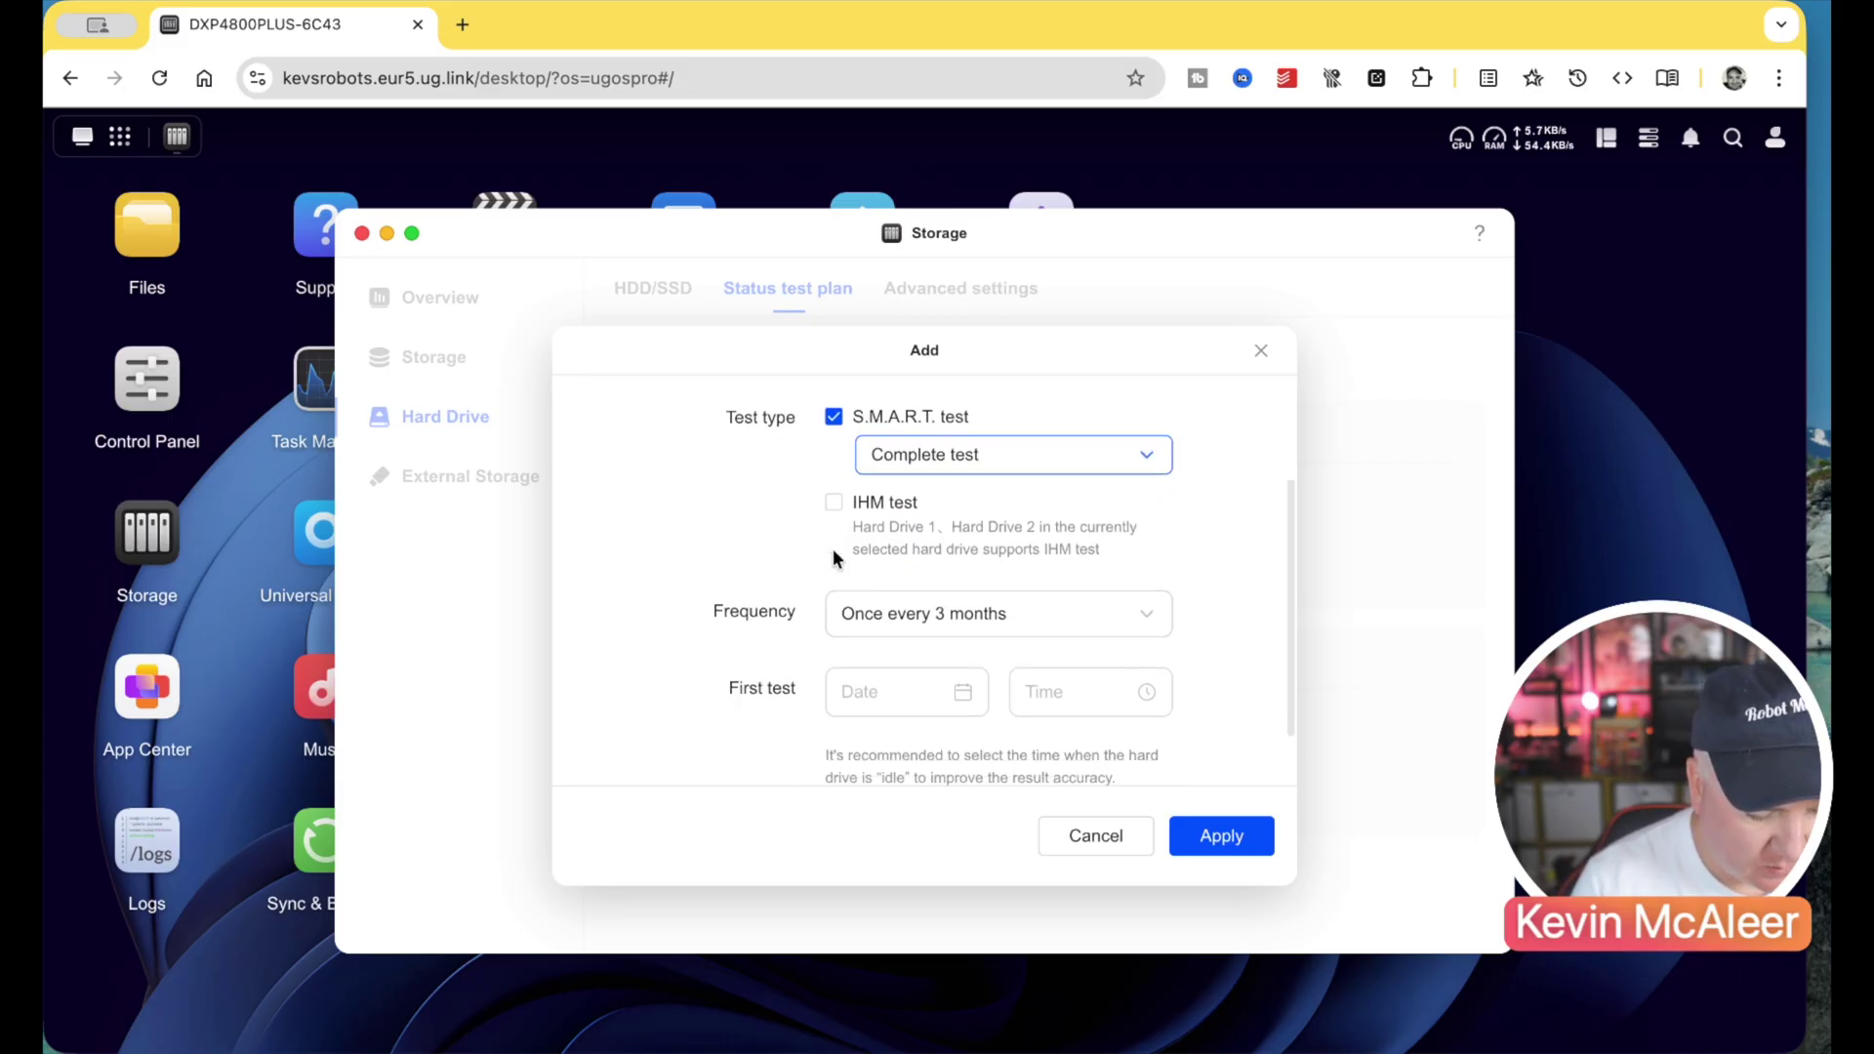
click(834, 501)
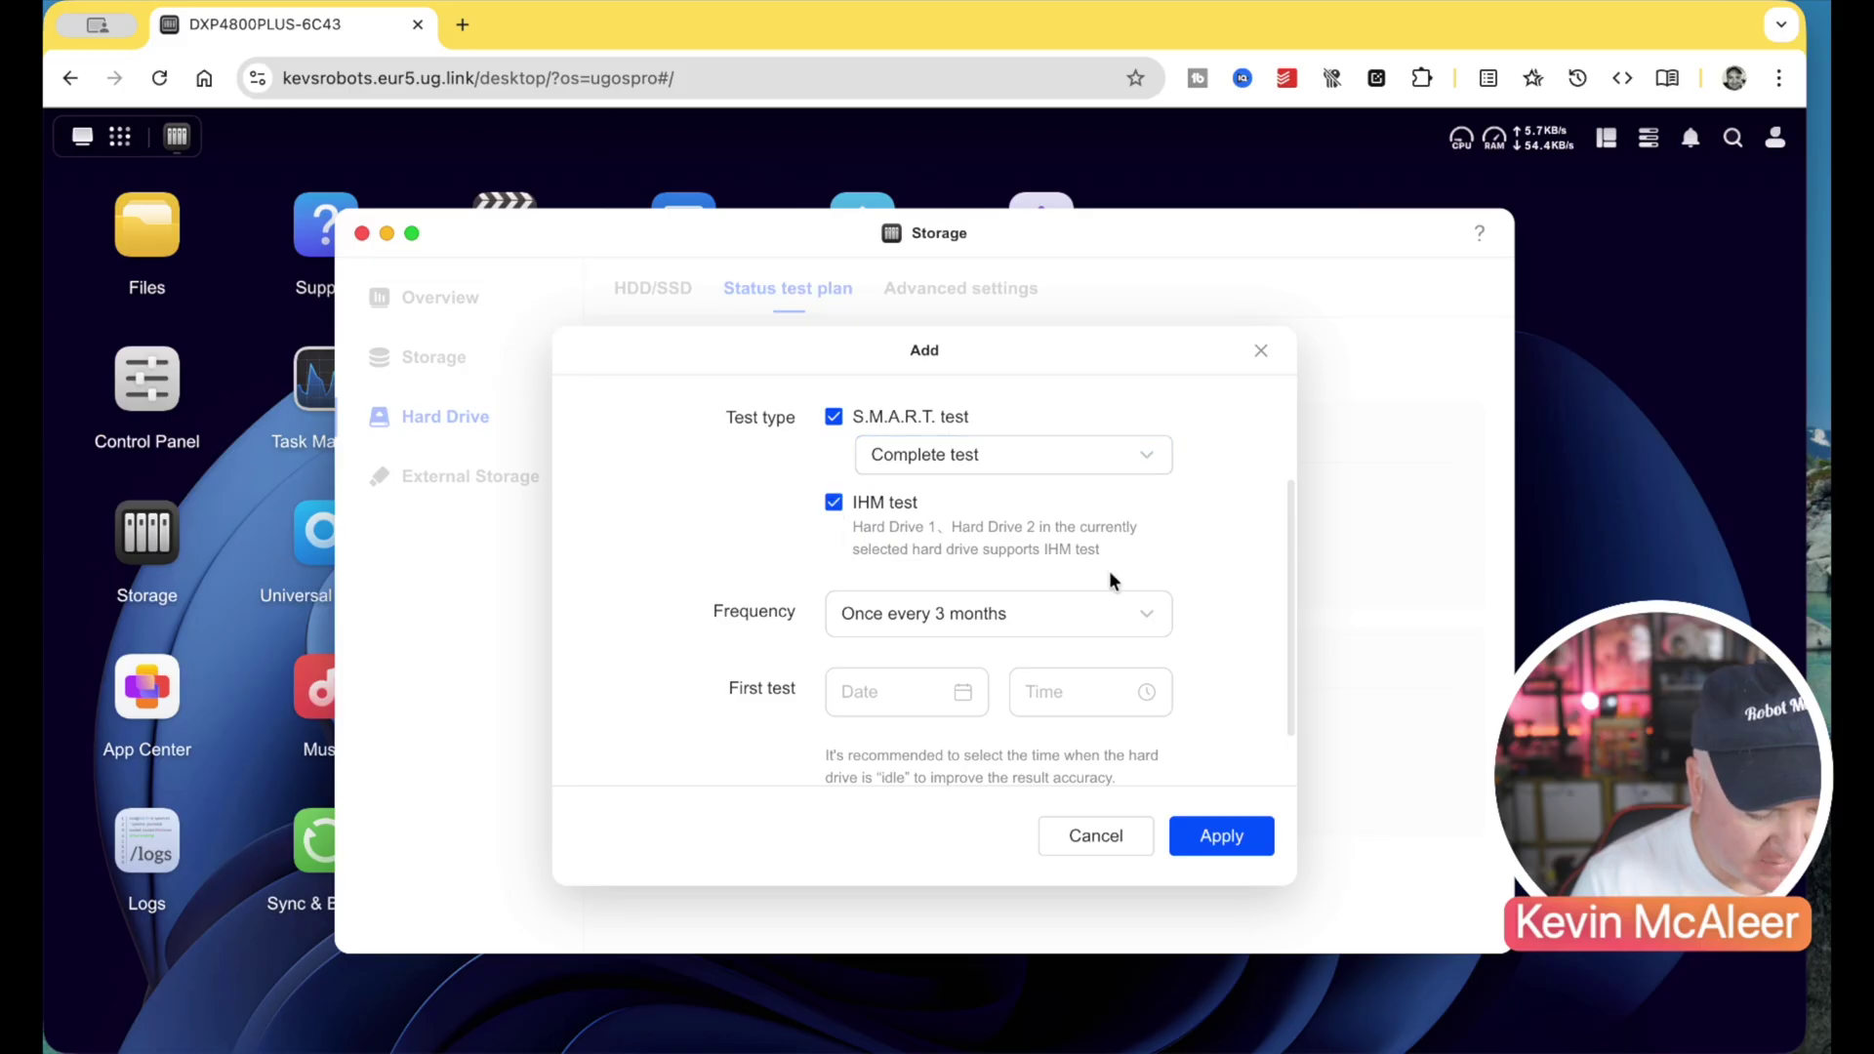
scroll(1162, 619, down, 2)
click(955, 615)
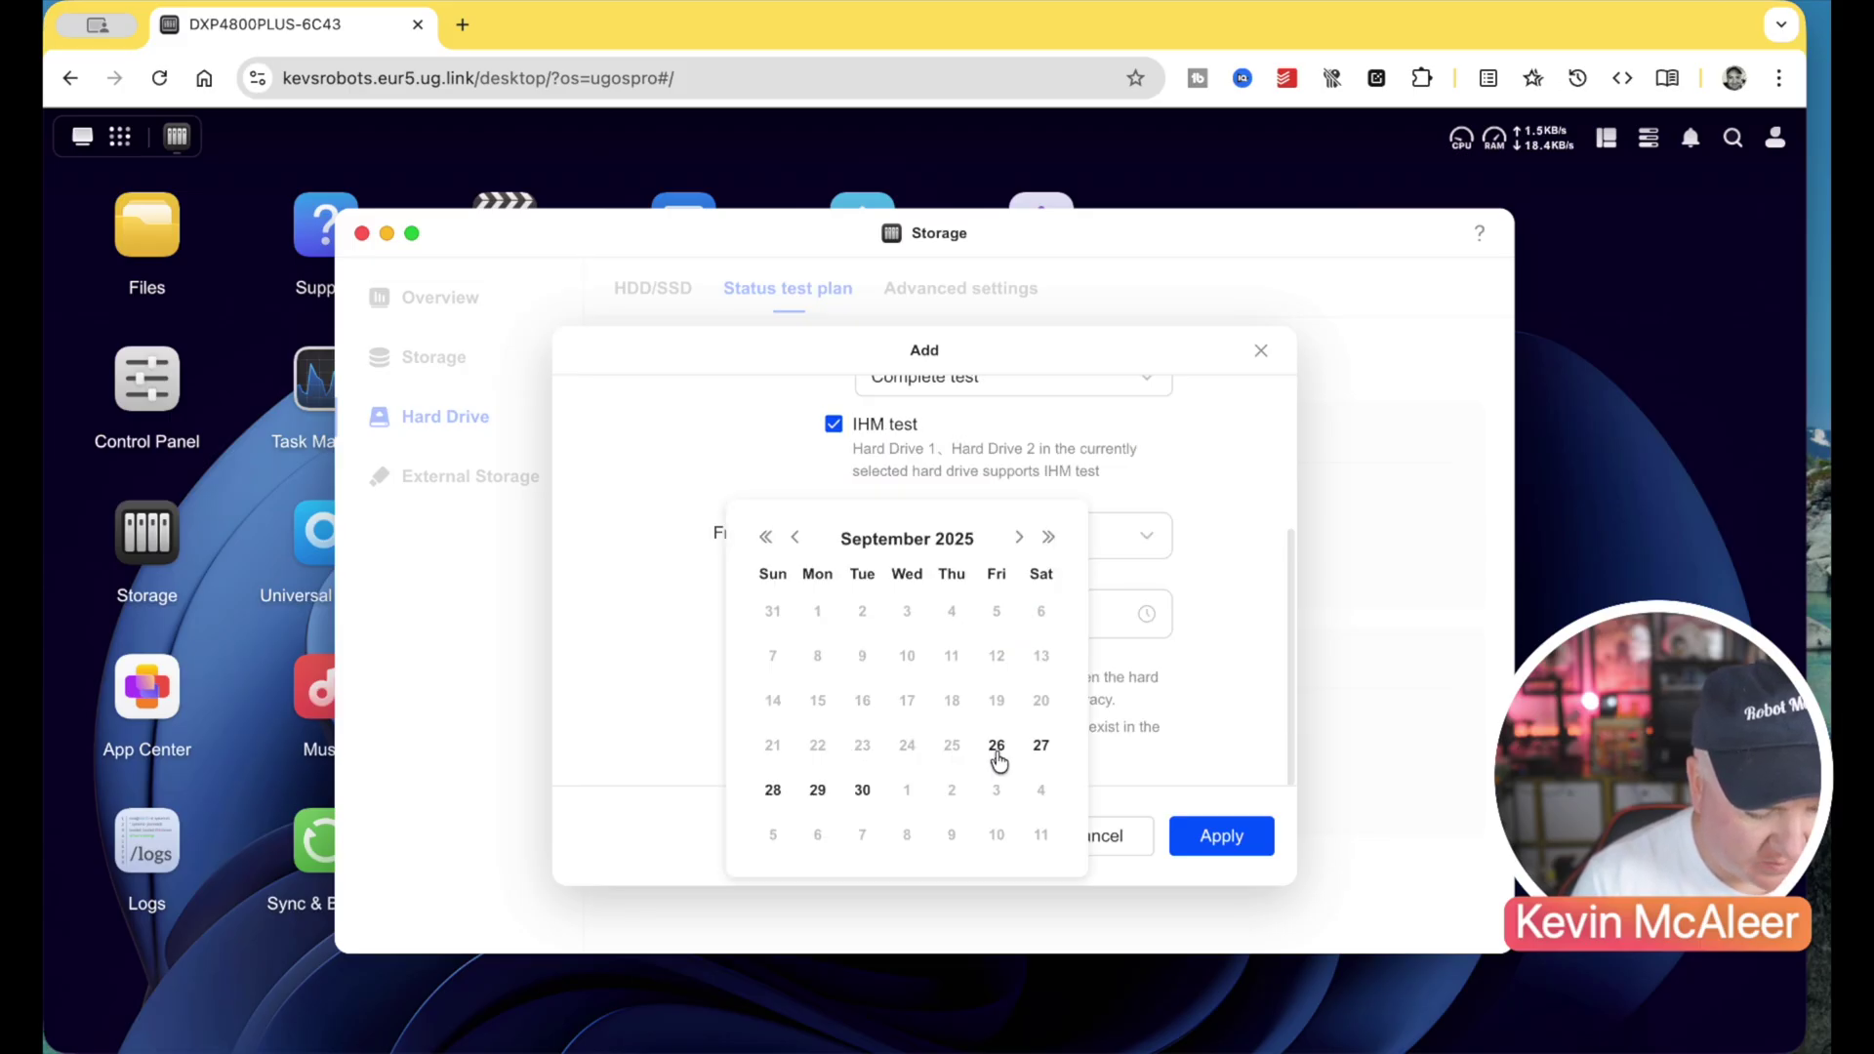
click(1042, 744)
click(1152, 615)
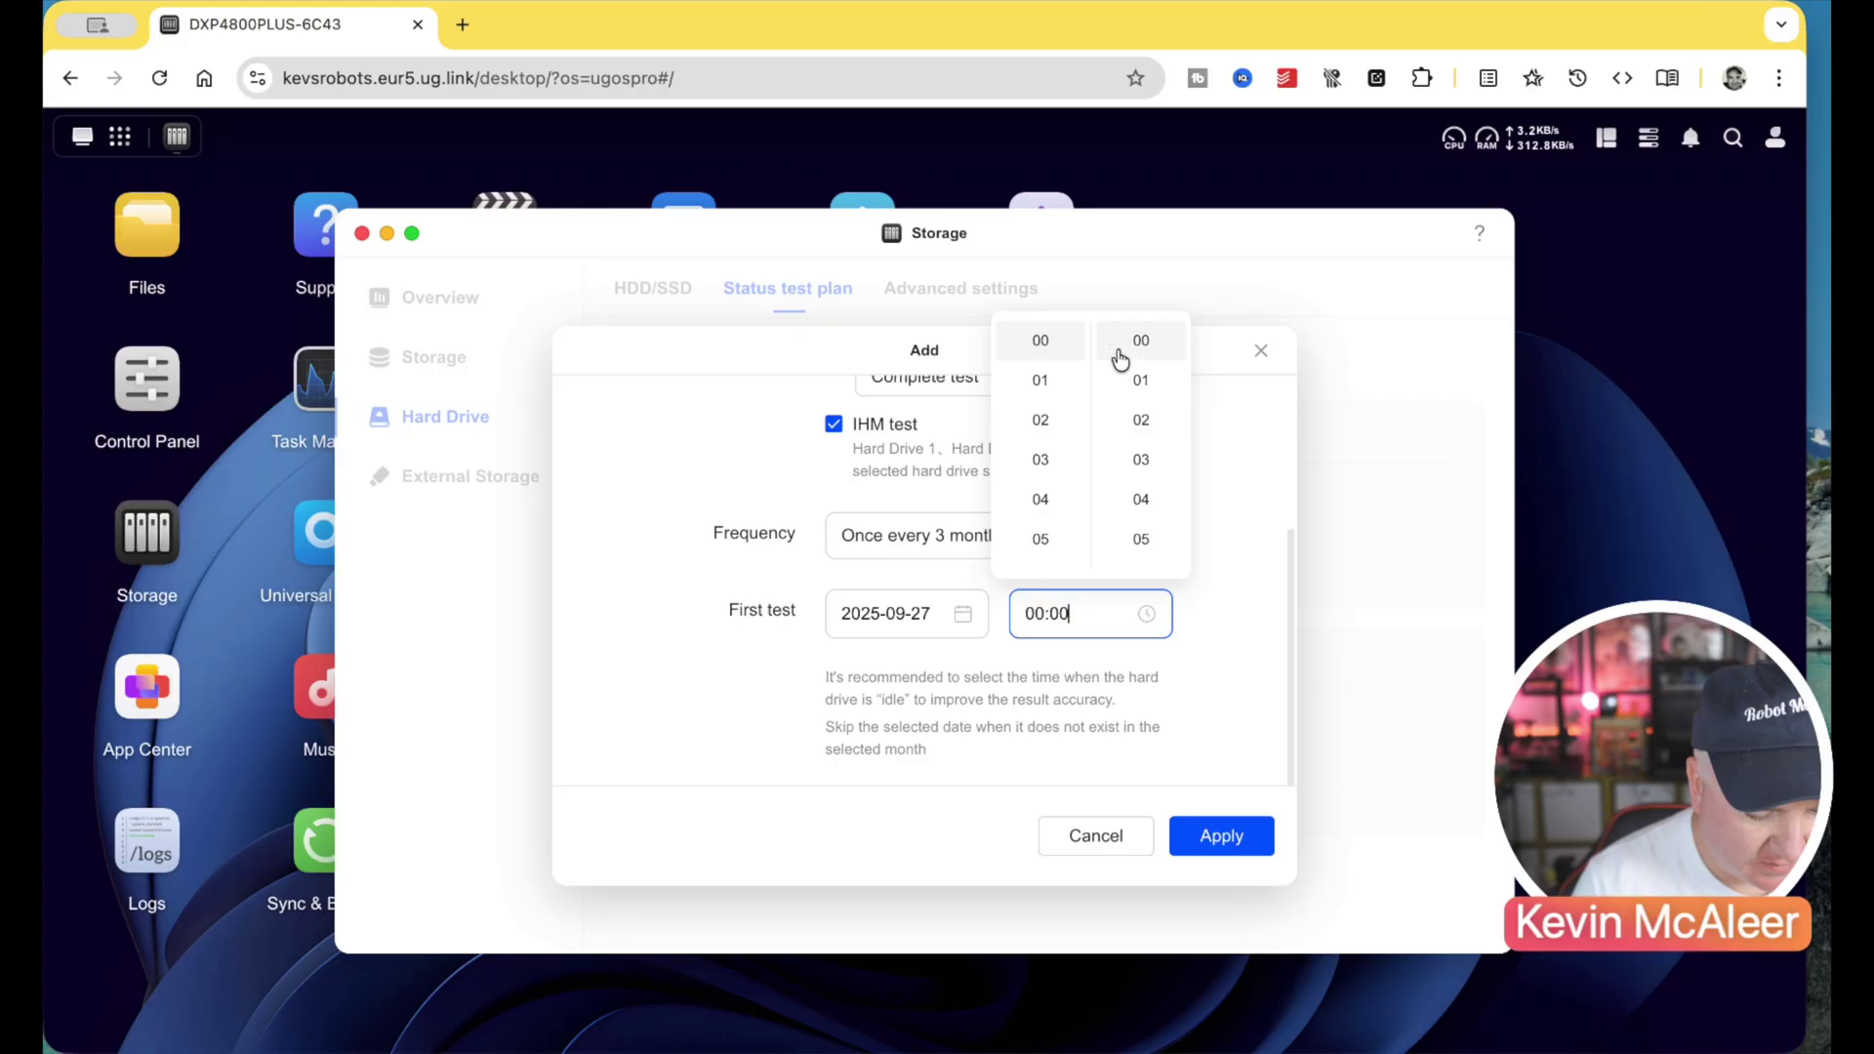
click(1249, 712)
click(1221, 836)
scroll(908, 783, down, 2)
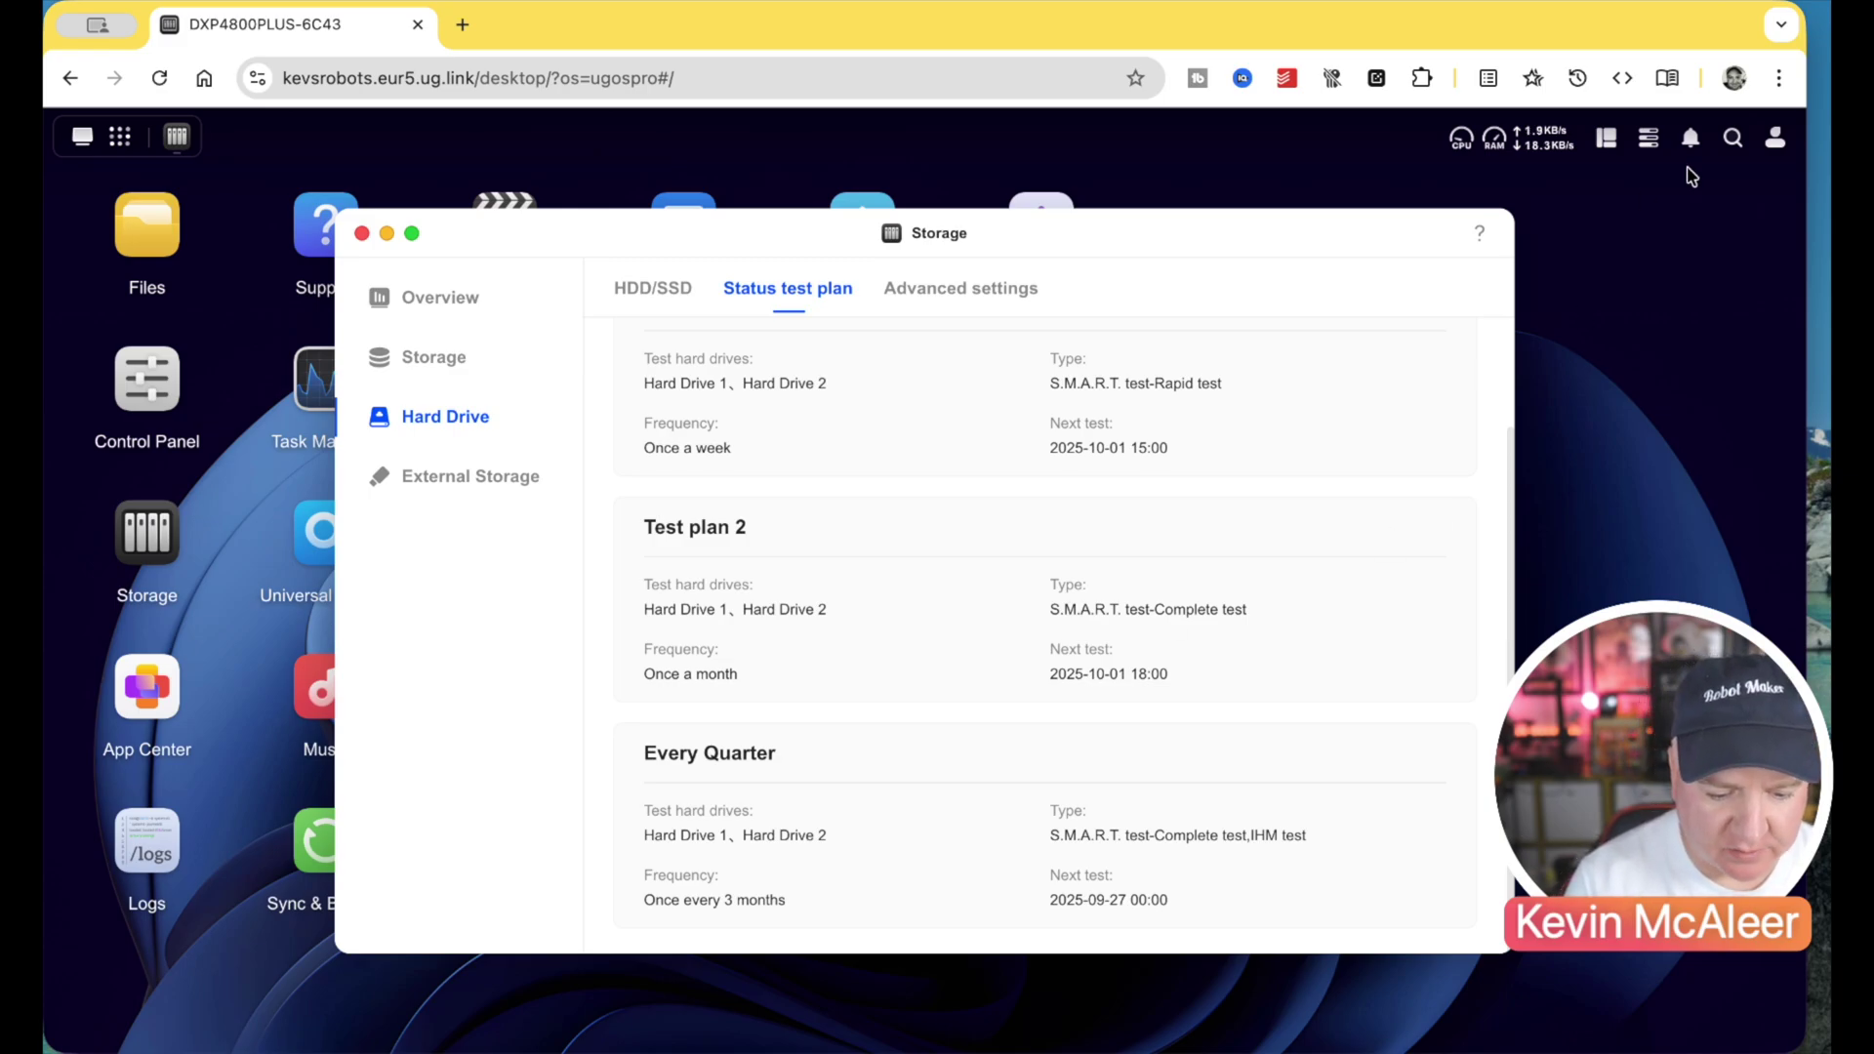
- Check the Notification Center, then close the Storage window
click(1692, 140)
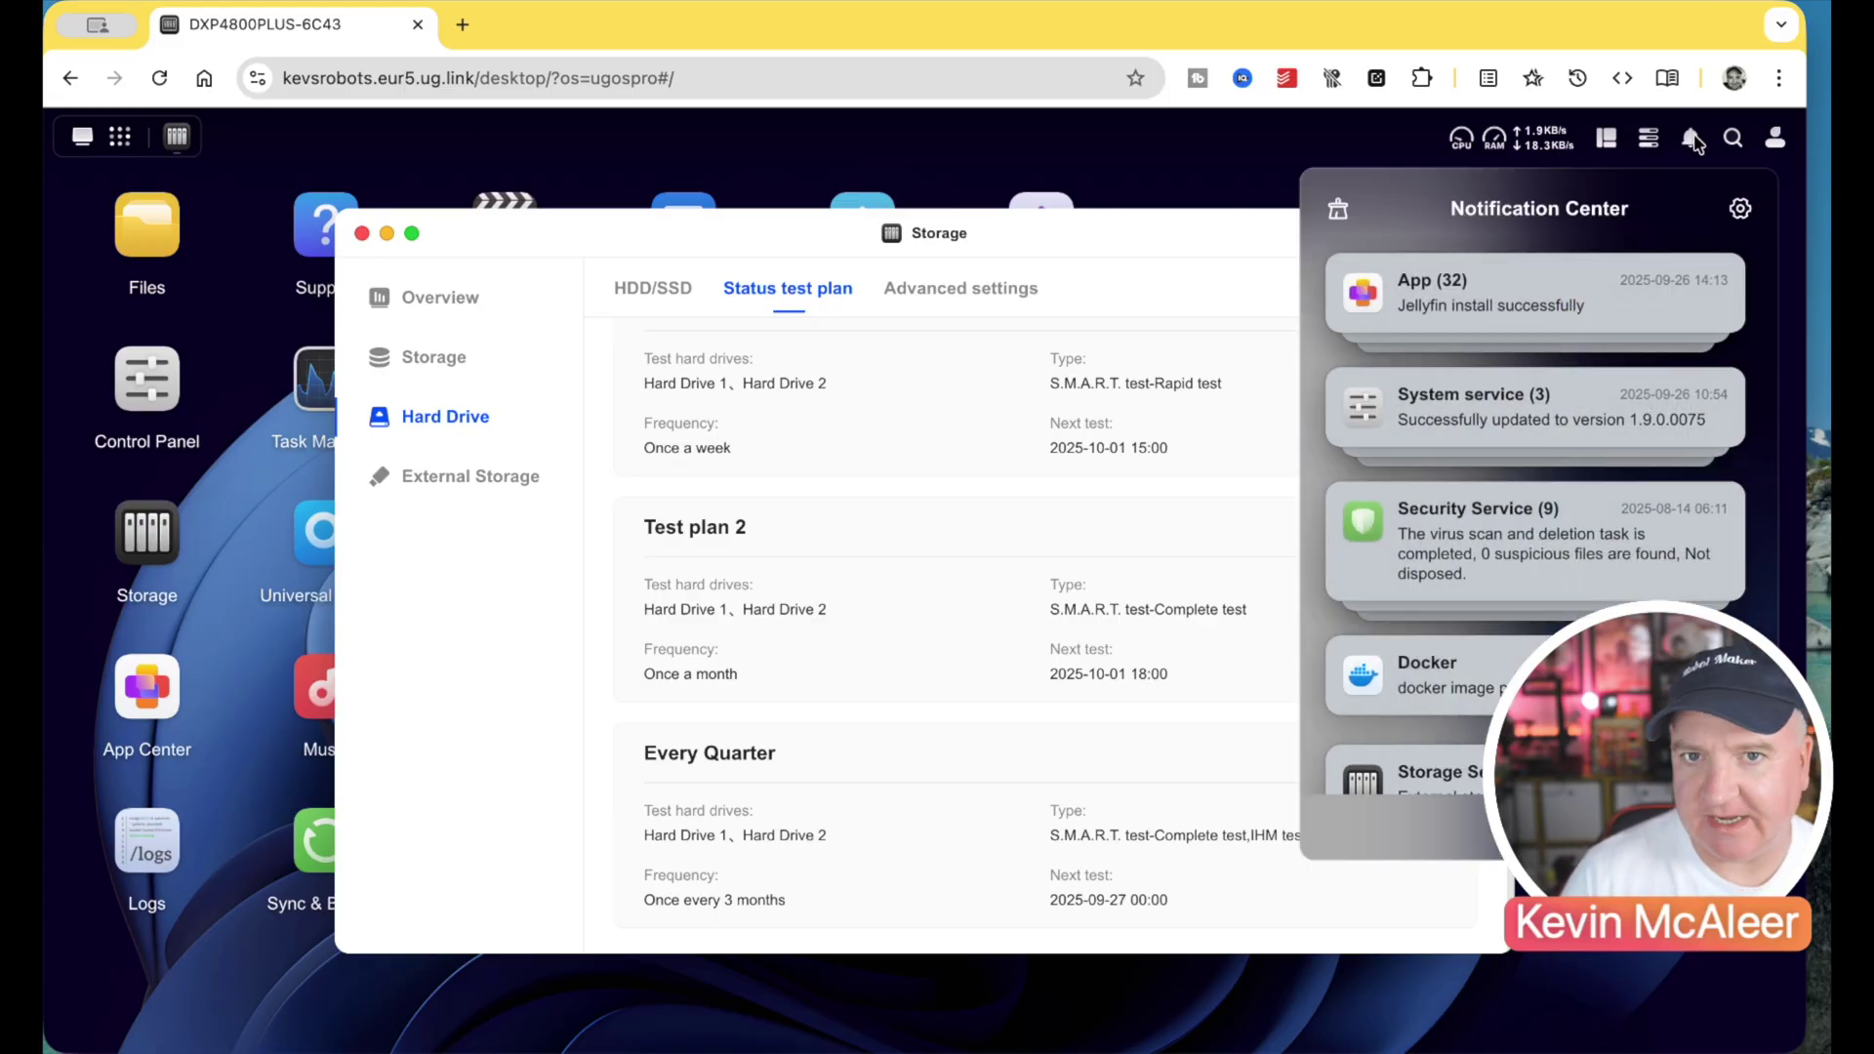
click(1692, 144)
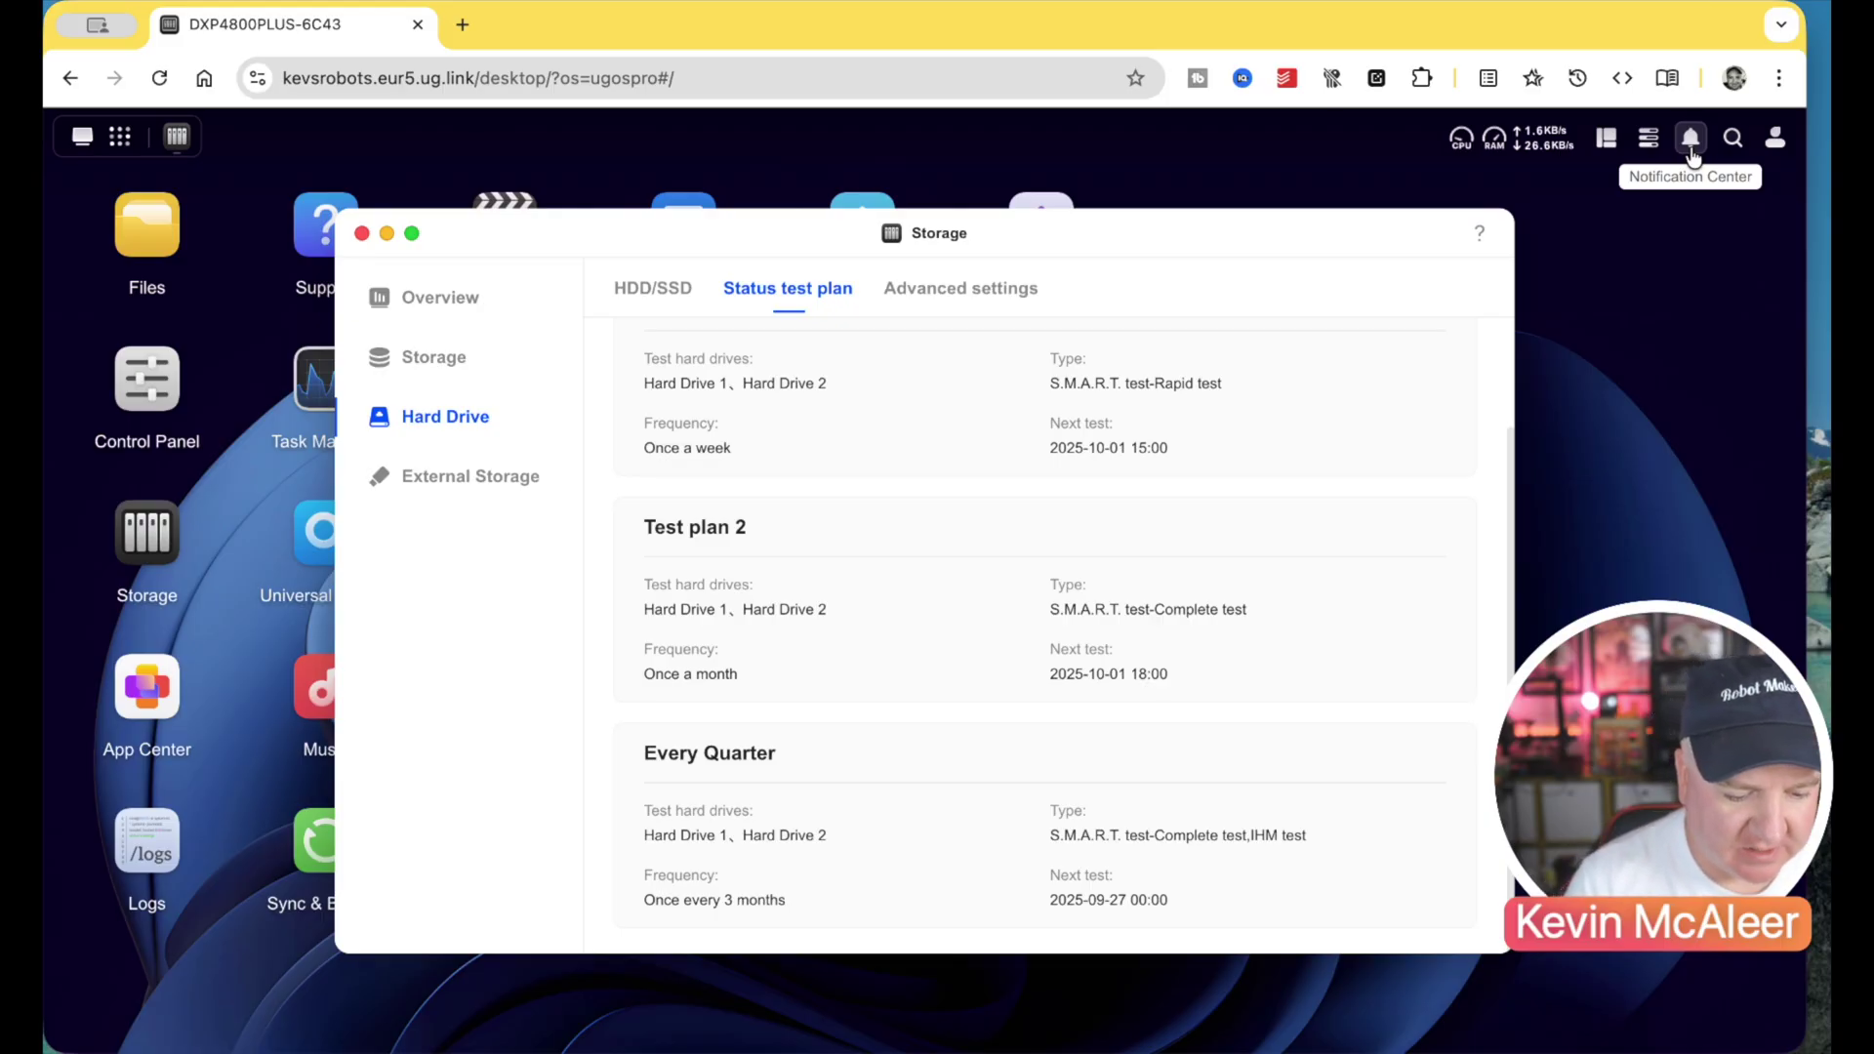
click(362, 234)
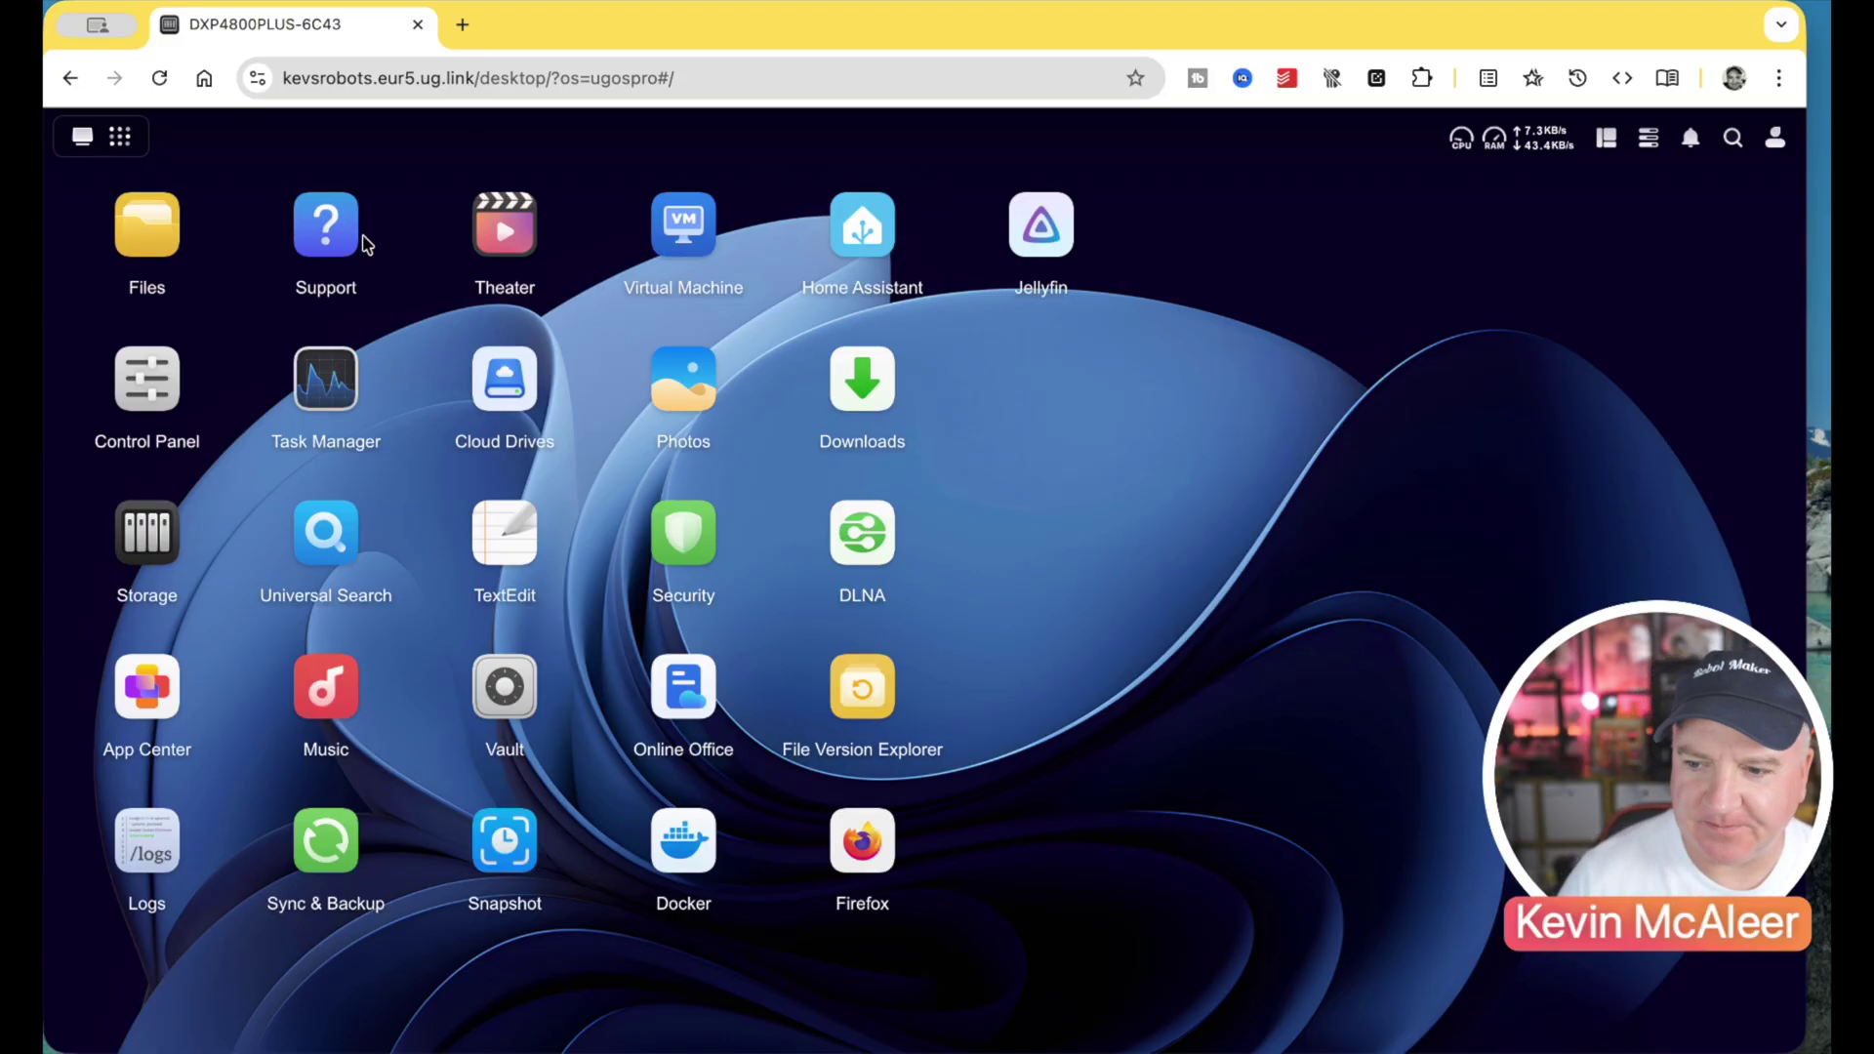
- Launch App Center from its desktop icon to list all apps
click(147, 686)
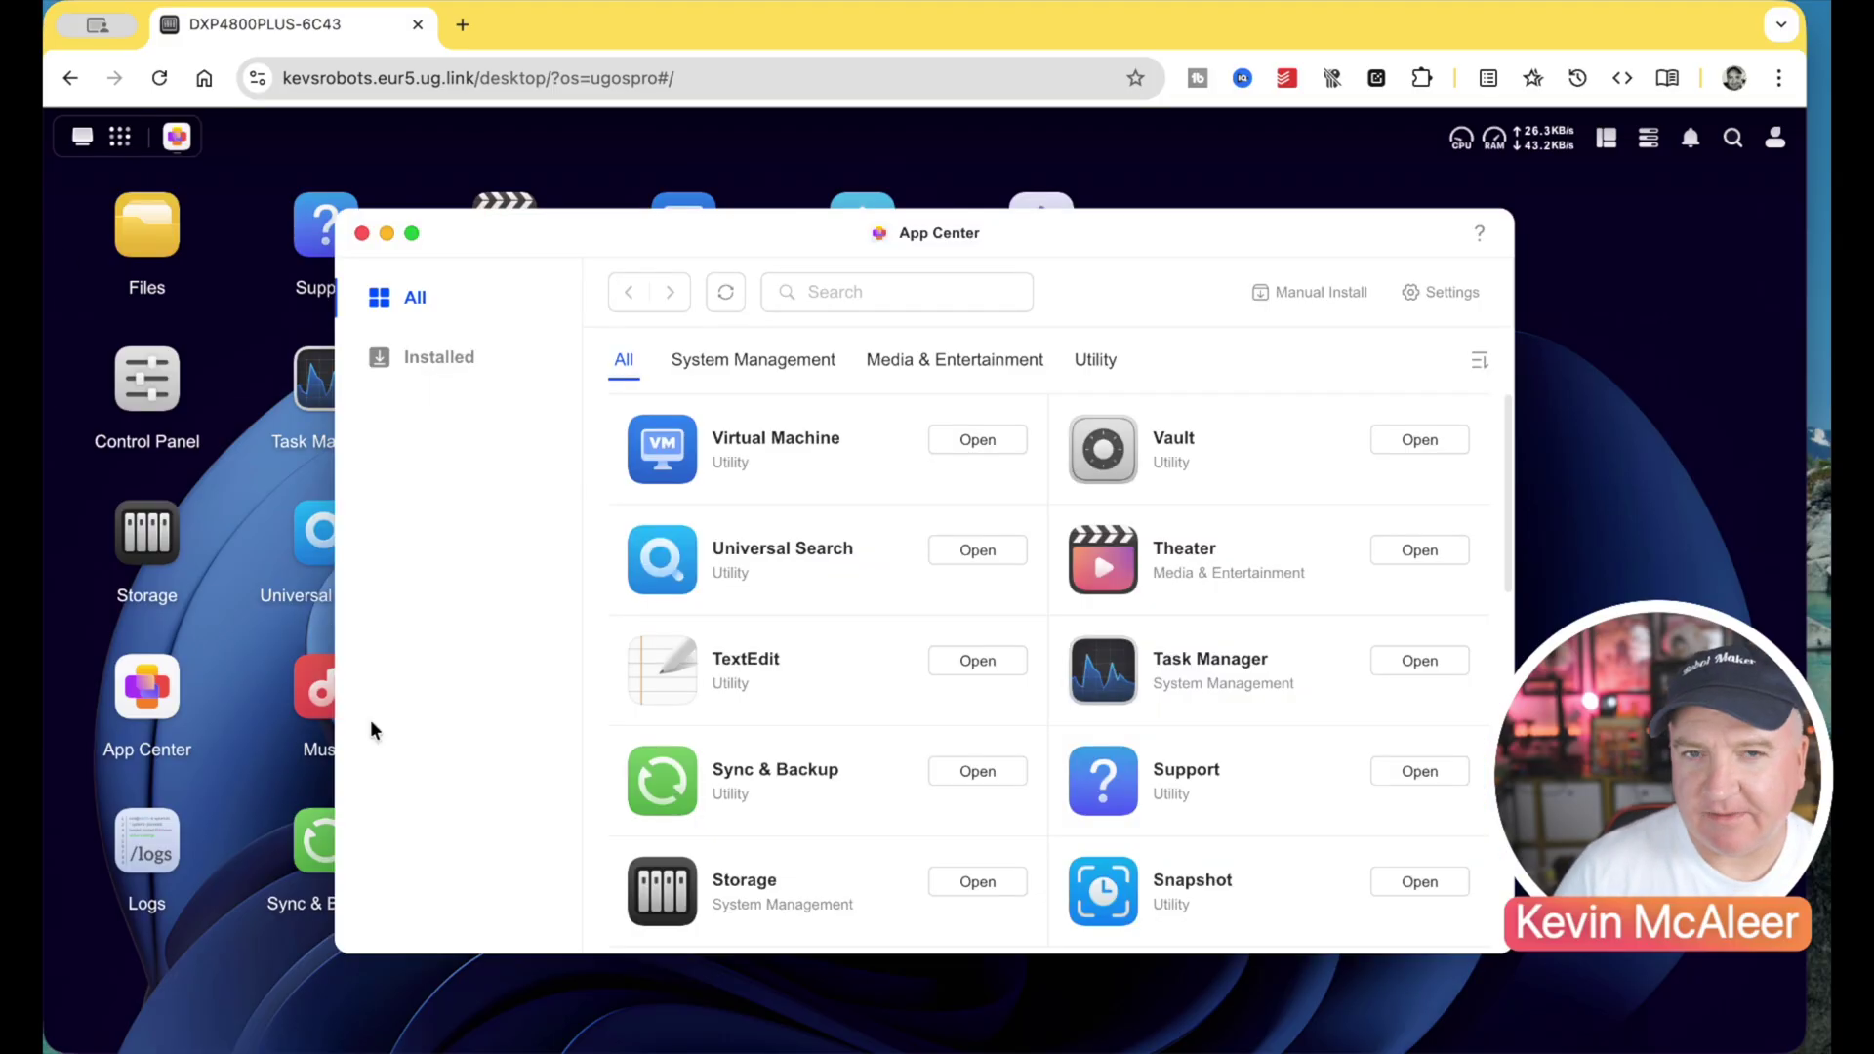